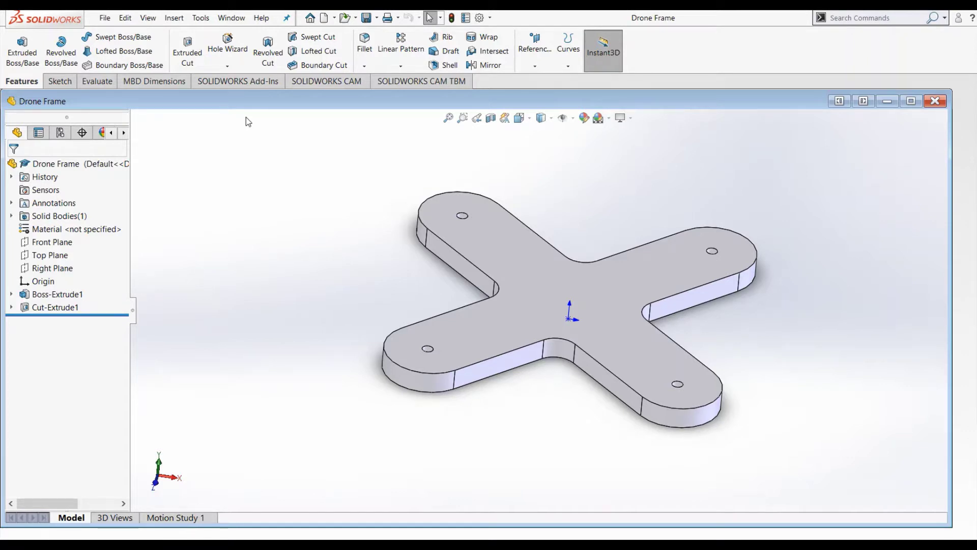
- Display the SOLIDWORKS CAM tools for the drone frame part
{"action": "left_click", "coordinate": [309, 82]}
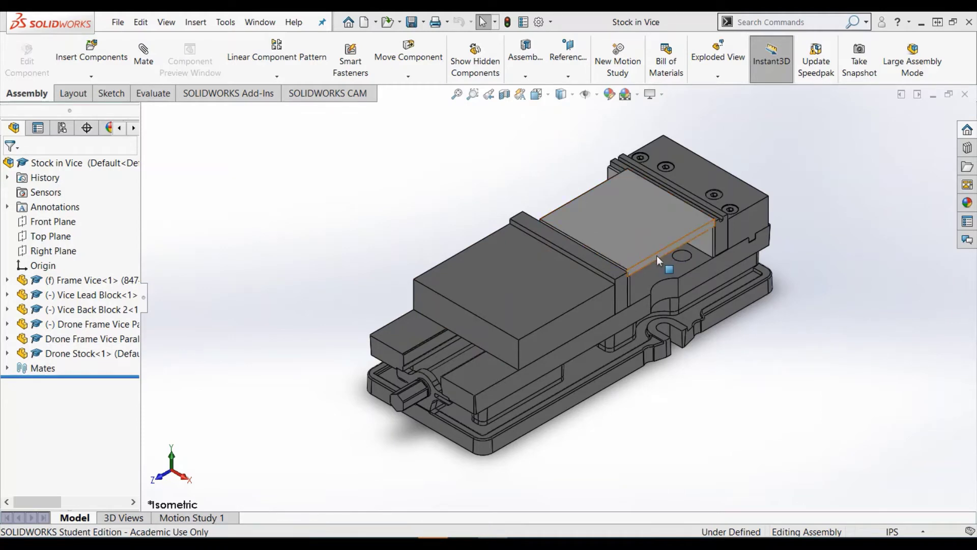
- Examine how the drone stock rests on the parallels between the vice jaws in the Stock in Vice assembly
{"action": "right_click", "coordinate": [484, 180]}
{"action": "left_click", "coordinate": [535, 234]}
{"action": "left_click_drag", "start_coordinate": [550, 237], "coordinate": [622, 236]}
{"action": "scroll", "coordinate": [652, 247], "scroll_direction": "down", "scroll_amount": 5}
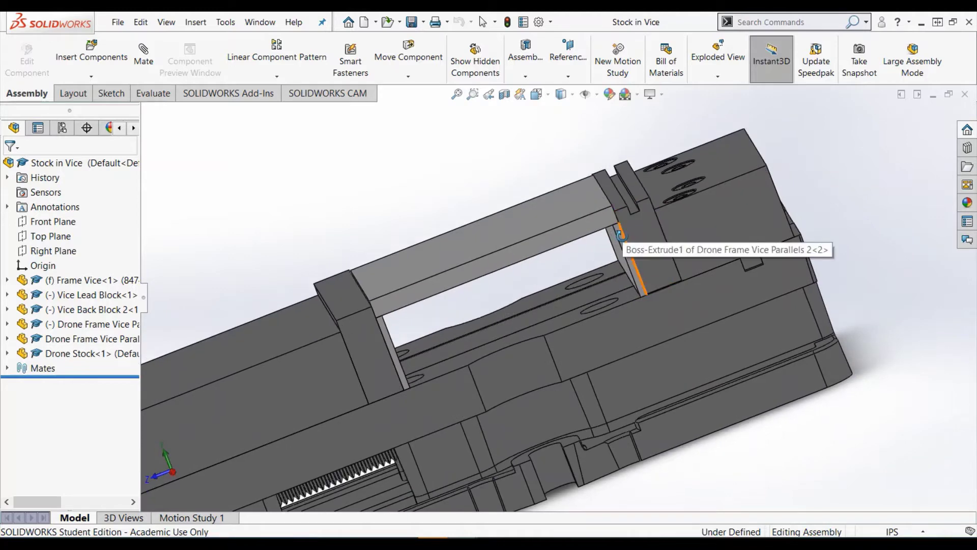
{"action": "scroll", "coordinate": [621, 237], "scroll_direction": "down", "scroll_amount": 4}
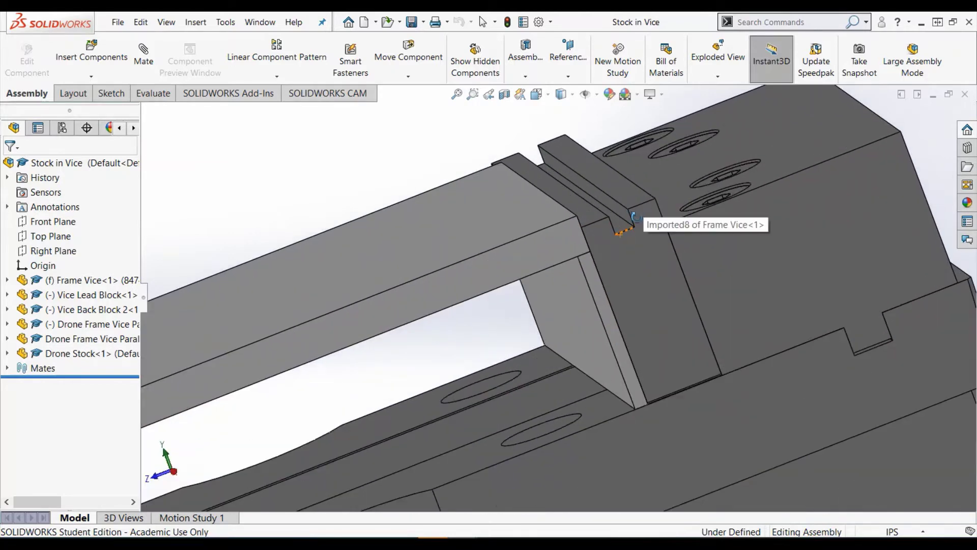
{"action": "scroll", "coordinate": [623, 210], "scroll_direction": "up", "scroll_amount": 2}
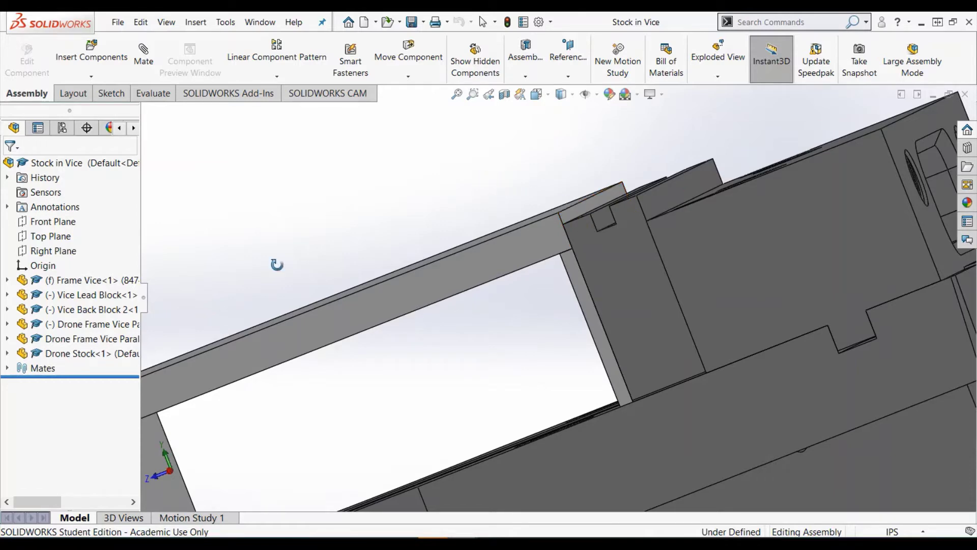
{"action": "mouse_move", "coordinate": [340, 285]}
{"action": "middle_mouse_down"}
{"action": "mouse_move", "coordinate": [358, 298]}
{"action": "mouse_move", "coordinate": [342, 304]}
{"action": "middle_mouse_up"}
{"action": "scroll", "coordinate": [355, 305], "scroll_direction": "up", "scroll_amount": 1}
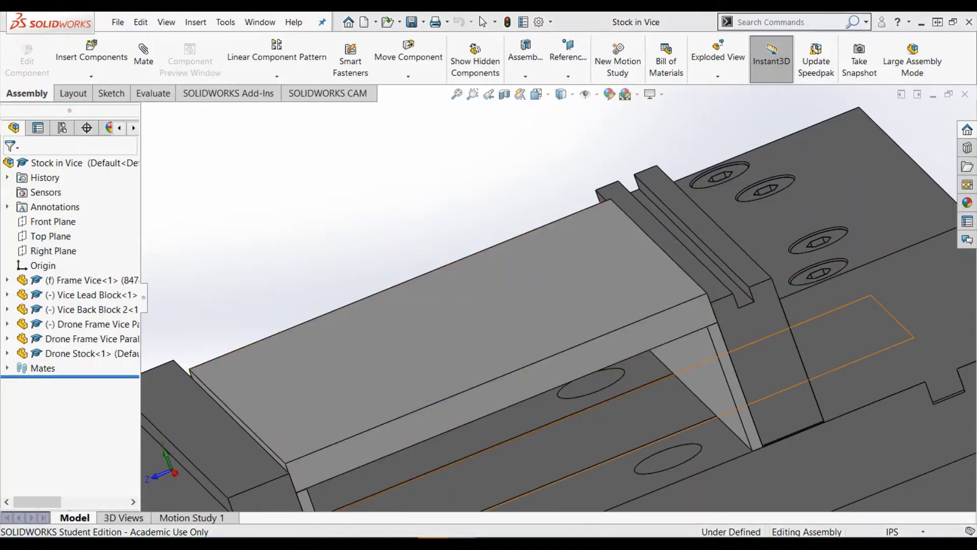
- Switch to the Frame in Vice assembly and examine the frame bolted to the fixture plate between the jaws
{"action": "mouse_move", "coordinate": [513, 511]}
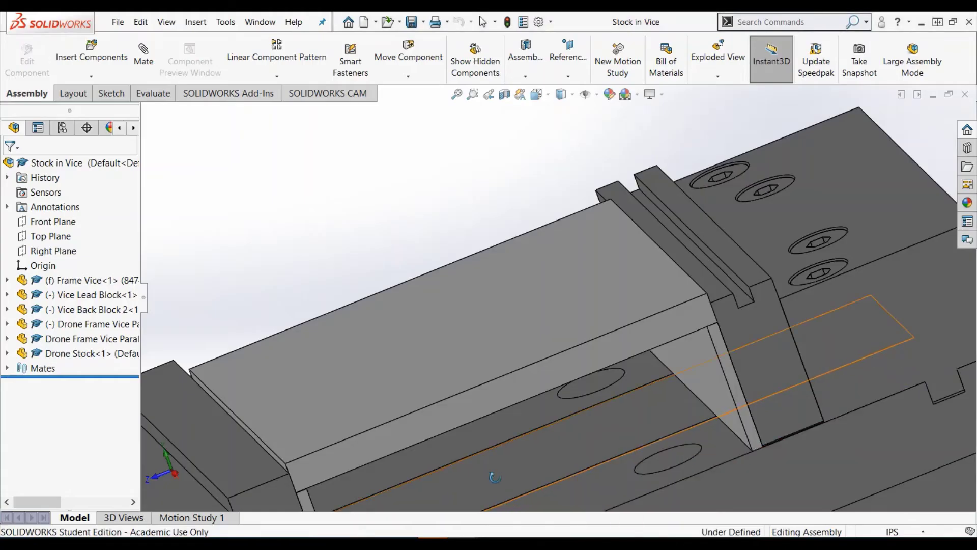
{"action": "left_click", "coordinate": [526, 497]}
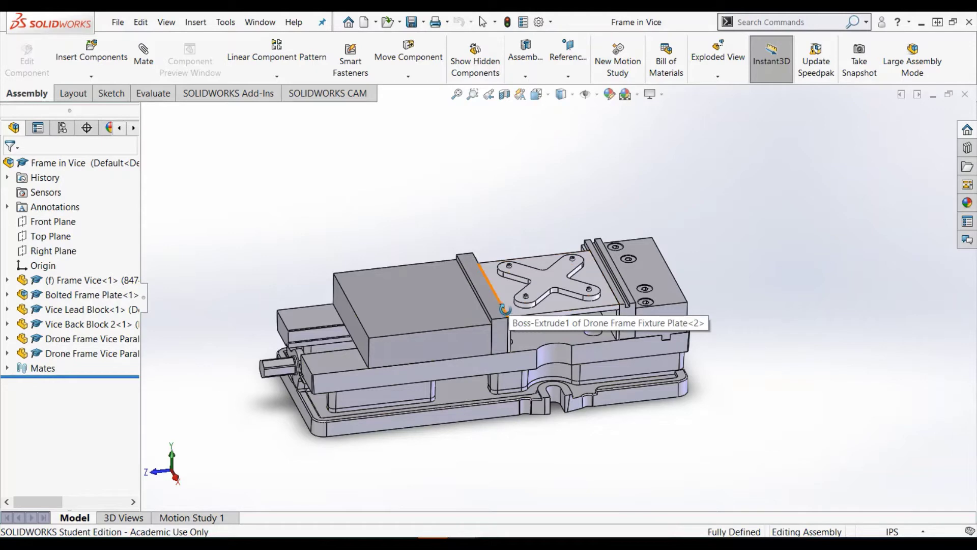
{"action": "scroll", "coordinate": [553, 291], "scroll_direction": "down", "scroll_amount": 2}
{"action": "scroll", "coordinate": [553, 290], "scroll_direction": "down", "scroll_amount": 3}
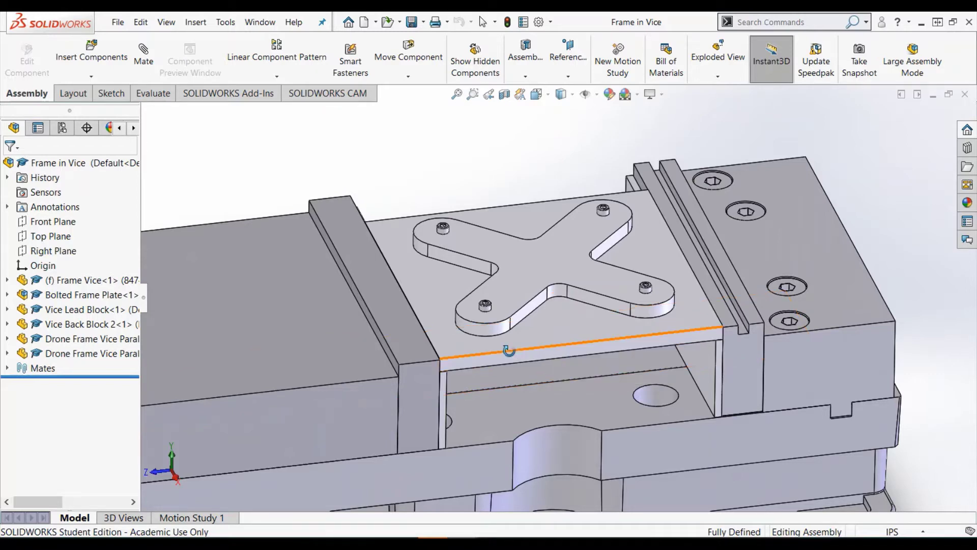
{"action": "left_click_drag", "start_coordinate": [504, 345], "coordinate": [498, 314]}
{"action": "scroll", "coordinate": [546, 323], "scroll_direction": "down", "scroll_amount": 3}
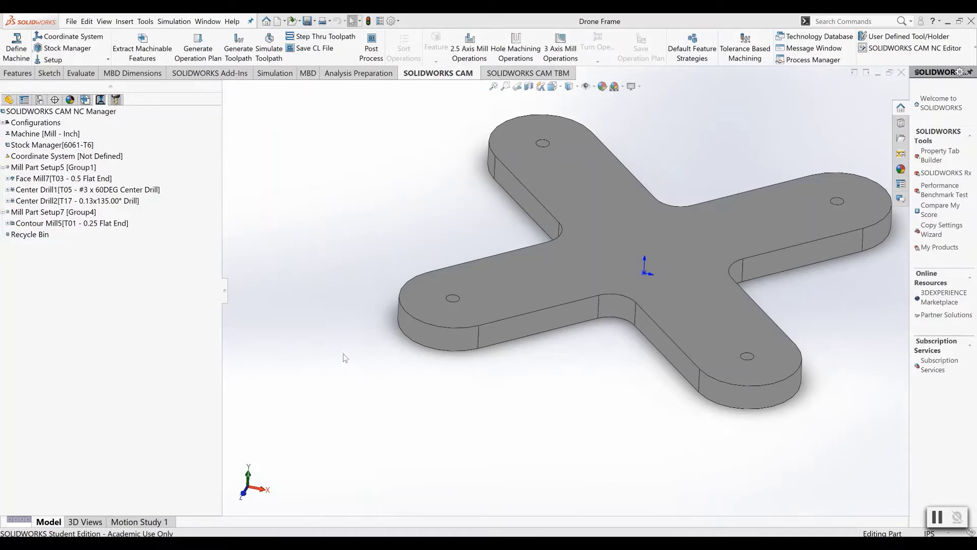
- Examine the drone frame part's top face, arm ends and four holes
{"action": "scroll", "coordinate": [343, 353], "scroll_direction": "up", "scroll_amount": 3}
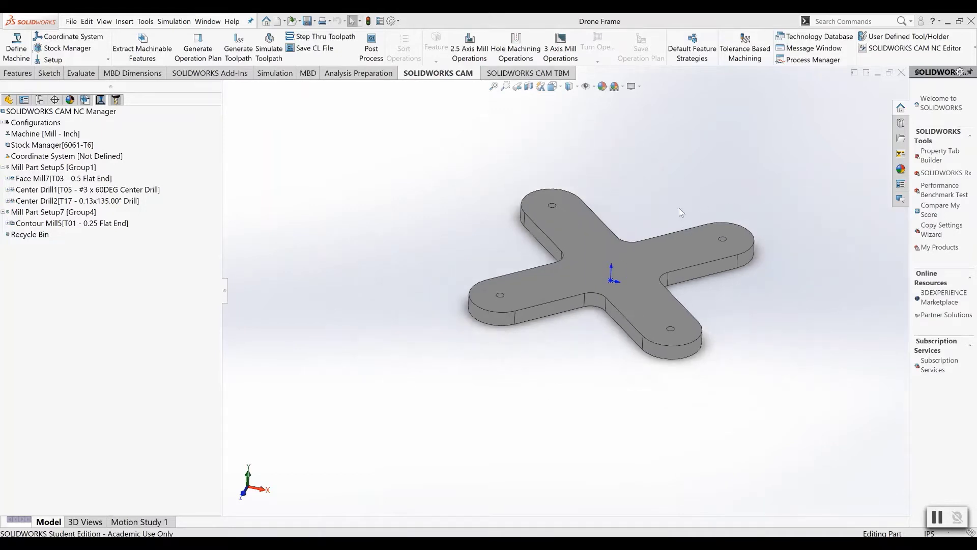
{"action": "scroll", "coordinate": [653, 248], "scroll_direction": "down", "scroll_amount": 3}
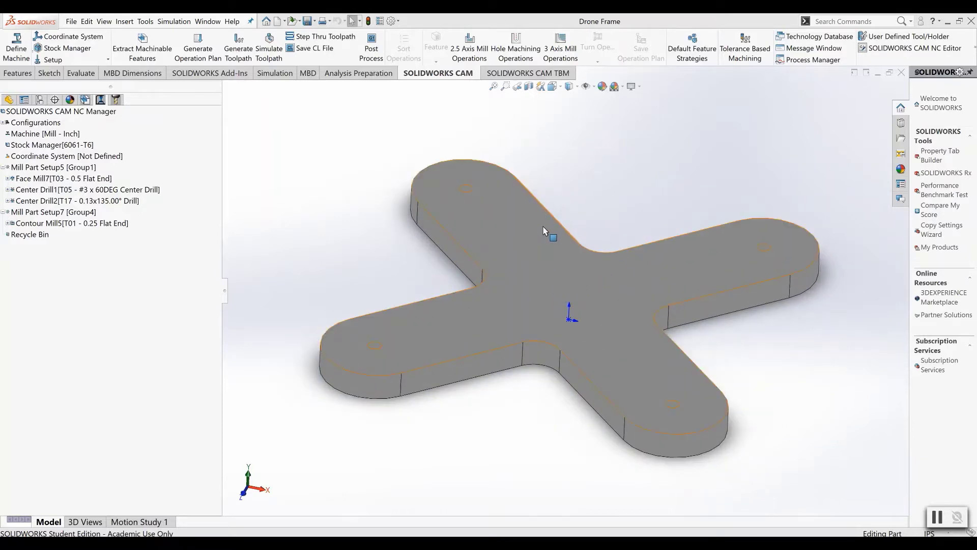
{"action": "middle_click_drag", "start_coordinate": [548, 231], "coordinate": [545, 272]}
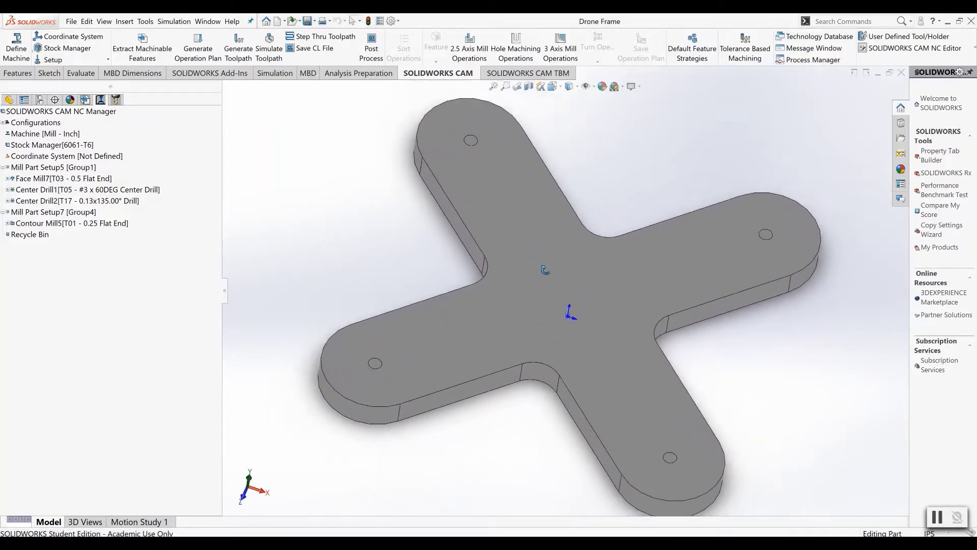
{"action": "scroll", "coordinate": [383, 396], "scroll_direction": "down", "scroll_amount": 5}
{"action": "middle_click_drag", "start_coordinate": [474, 246], "coordinate": [437, 280]}
{"action": "scroll", "coordinate": [438, 280], "scroll_direction": "up", "scroll_amount": 6}
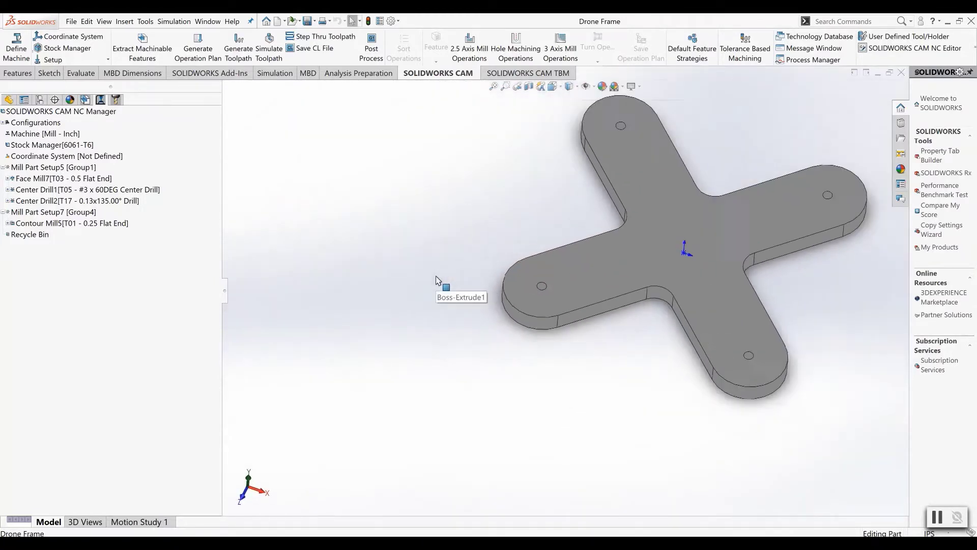
{"action": "scroll", "coordinate": [655, 224], "scroll_direction": "down", "scroll_amount": 2}
{"action": "scroll", "coordinate": [656, 260], "scroll_direction": "down", "scroll_amount": 2}
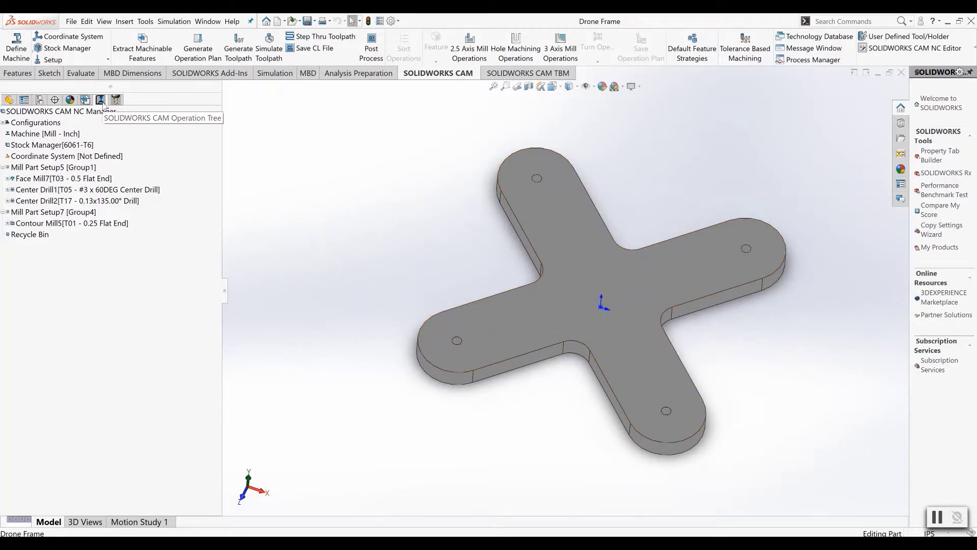
- Select Mill - Inch as the machine for the part and return to the CAM operation tree
{"action": "left_click", "coordinate": [52, 135]}
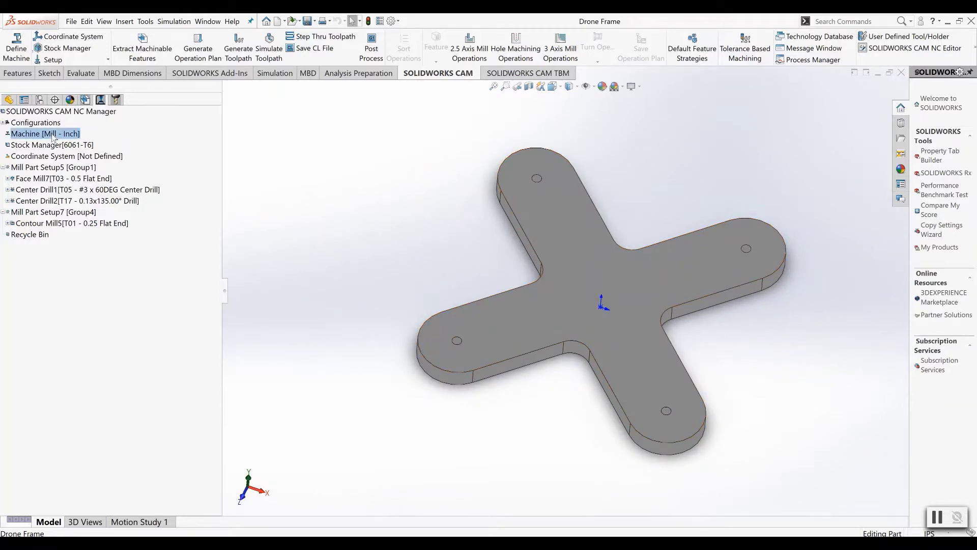
{"action": "double_click", "coordinate": [53, 135]}
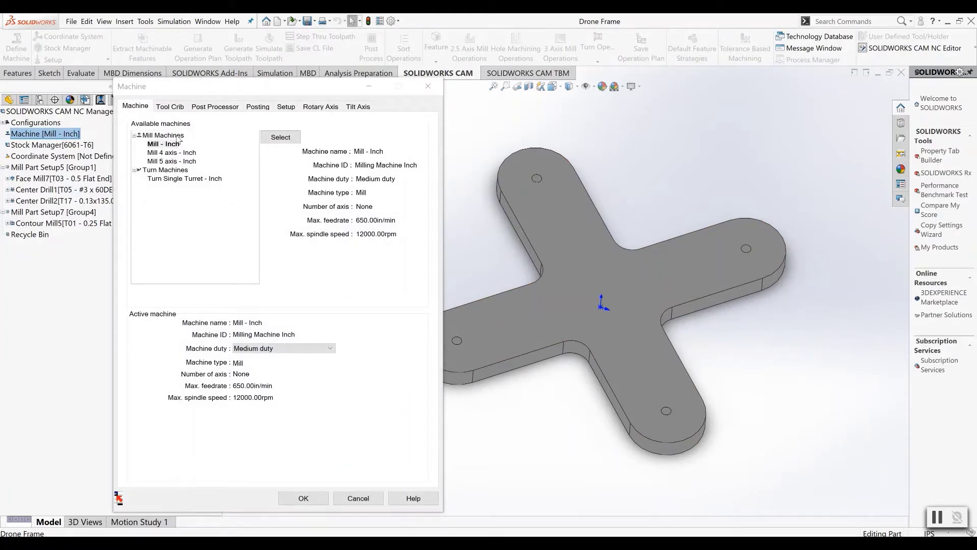
{"action": "left_click", "coordinate": [178, 140]}
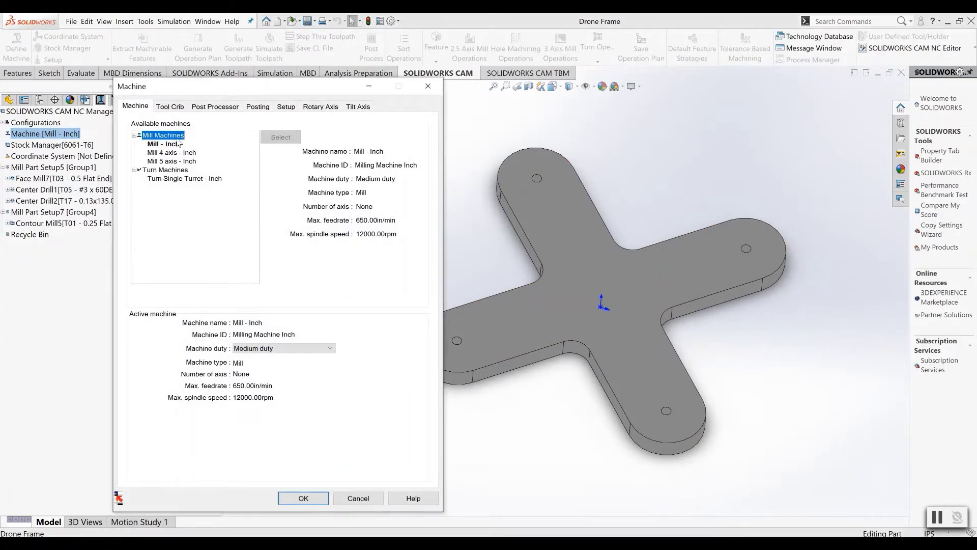
{"action": "left_click", "coordinate": [173, 171]}
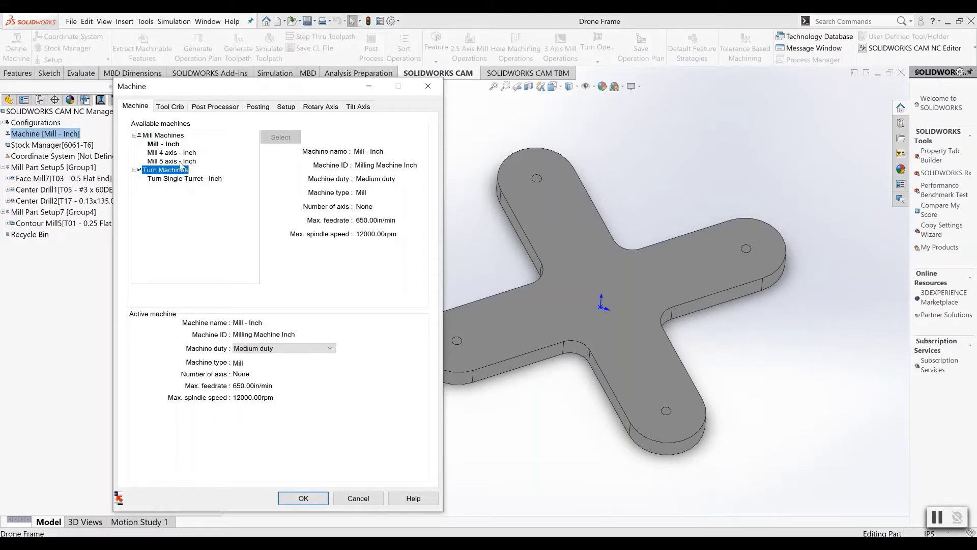
{"action": "left_click", "coordinate": [172, 145]}
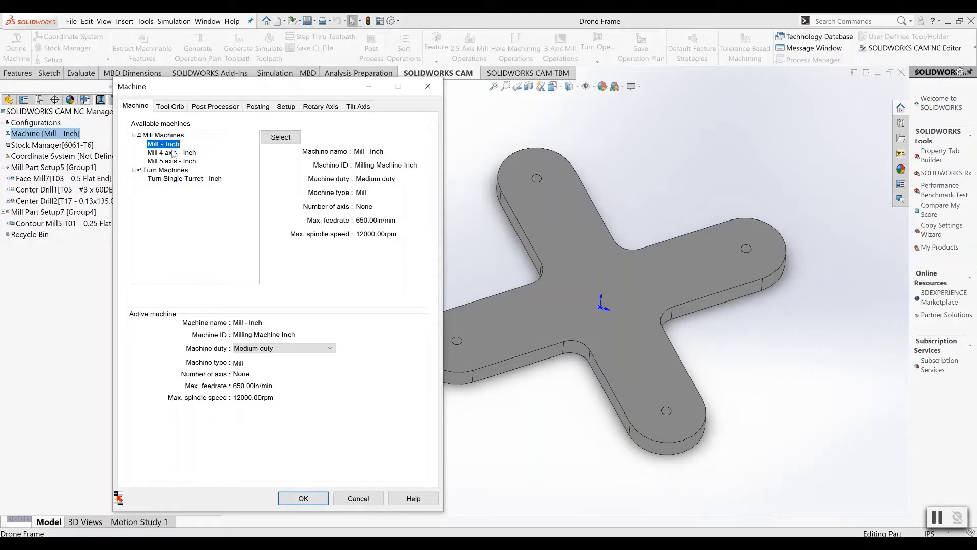
{"action": "left_click", "coordinate": [277, 138]}
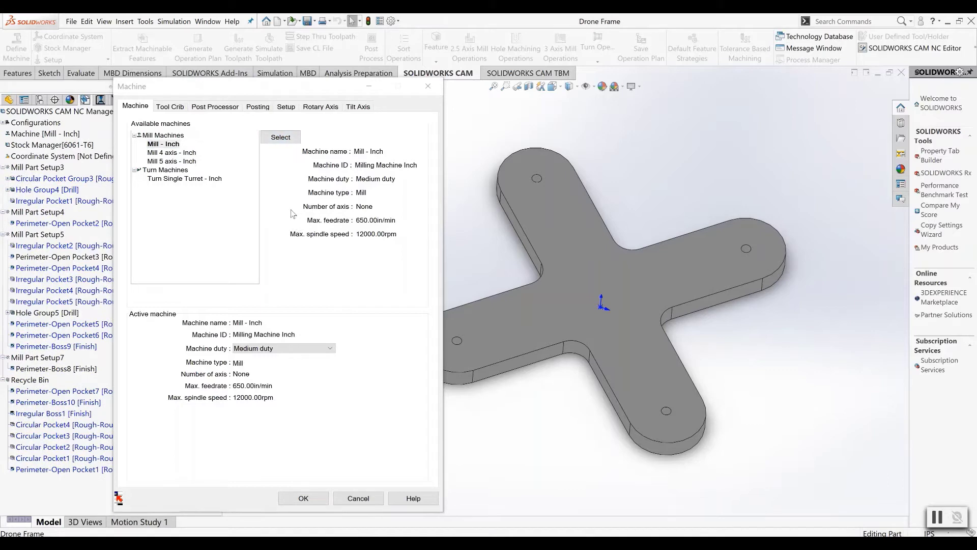
{"action": "left_click", "coordinate": [303, 498]}
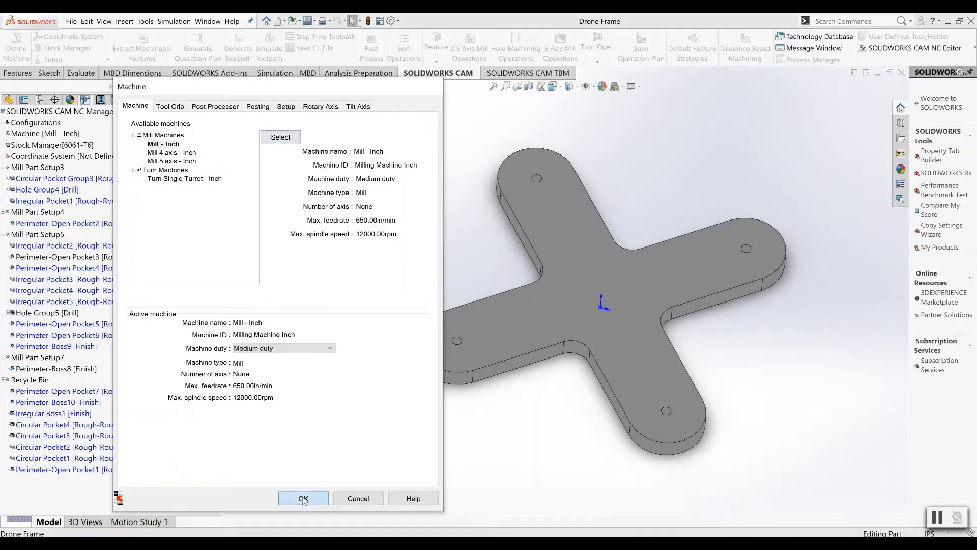
{"action": "left_click", "coordinate": [101, 101]}
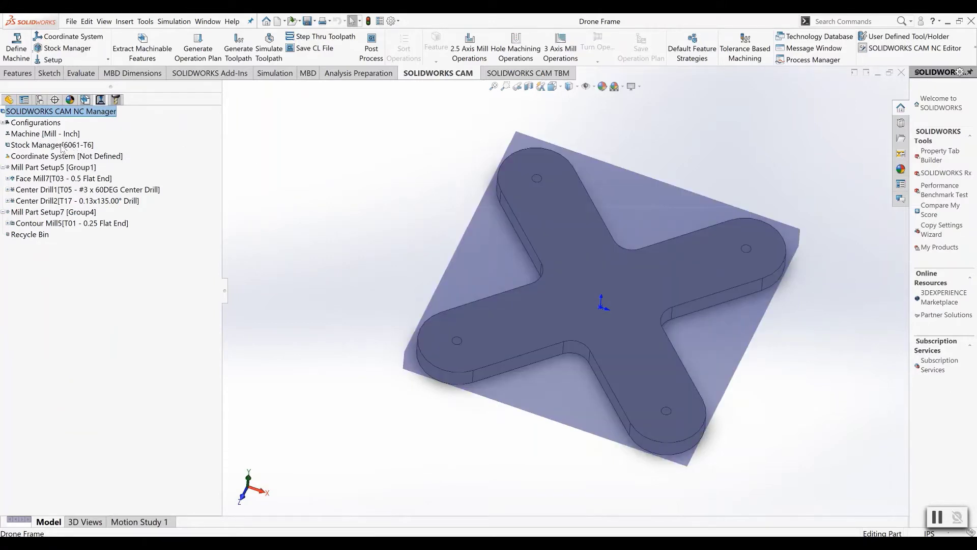
- Review the available stock materials in the Stock Manager, keeping 6061-T6
{"action": "double_click", "coordinate": [60, 146]}
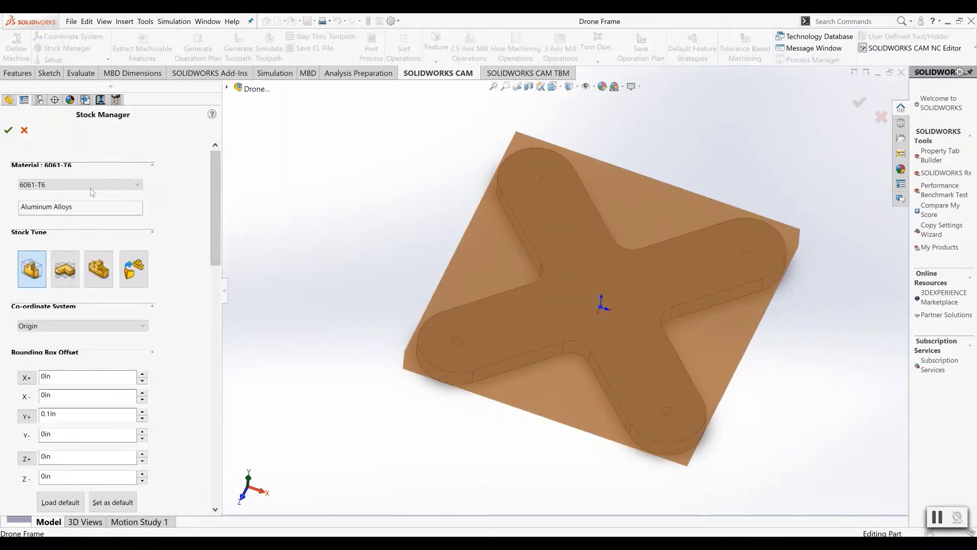
{"action": "left_click", "coordinate": [121, 186]}
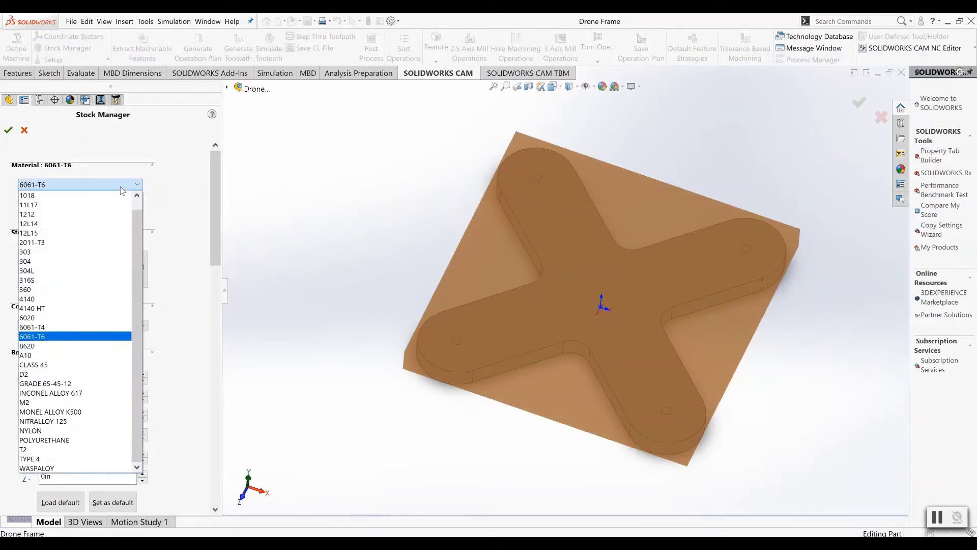
{"action": "left_click", "coordinate": [121, 188]}
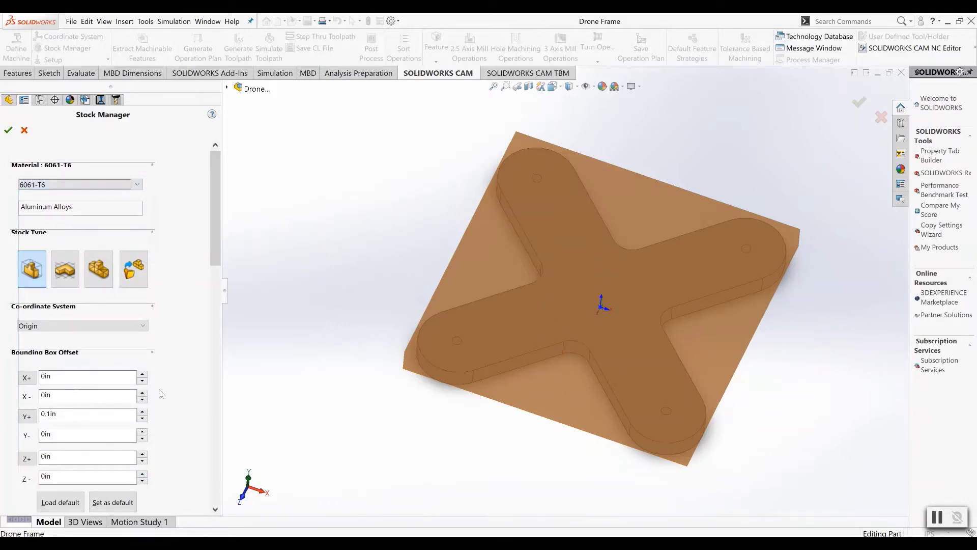
- Check the stock's 0.1in Y+ bounding box offset against the part from the side, and accept the stock definition
{"action": "scroll", "coordinate": [153, 347], "scroll_direction": "down", "scroll_amount": 3}
{"action": "left_click", "coordinate": [57, 281]}
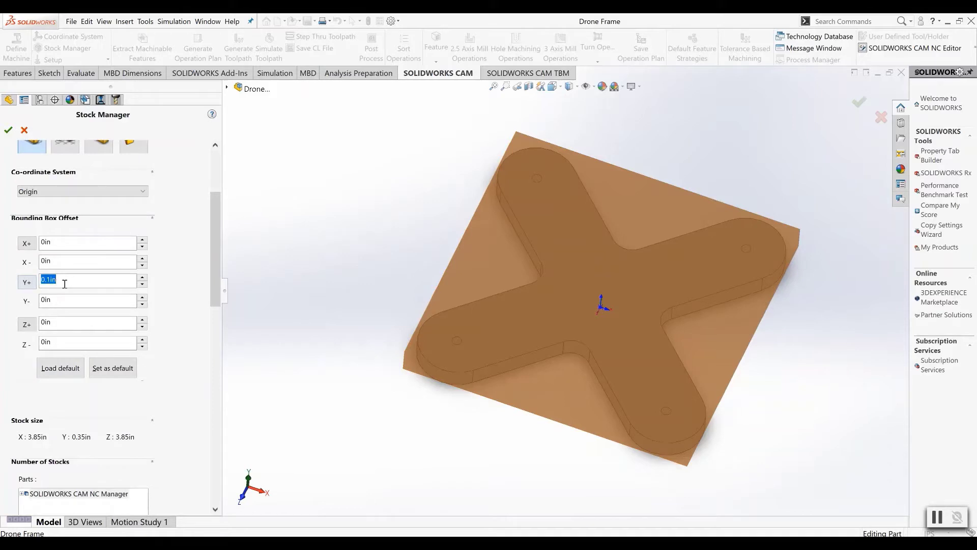
{"action": "middle_click_drag", "start_coordinate": [540, 340], "coordinate": [556, 229]}
{"action": "scroll", "coordinate": [522, 298], "scroll_direction": "down", "scroll_amount": 5}
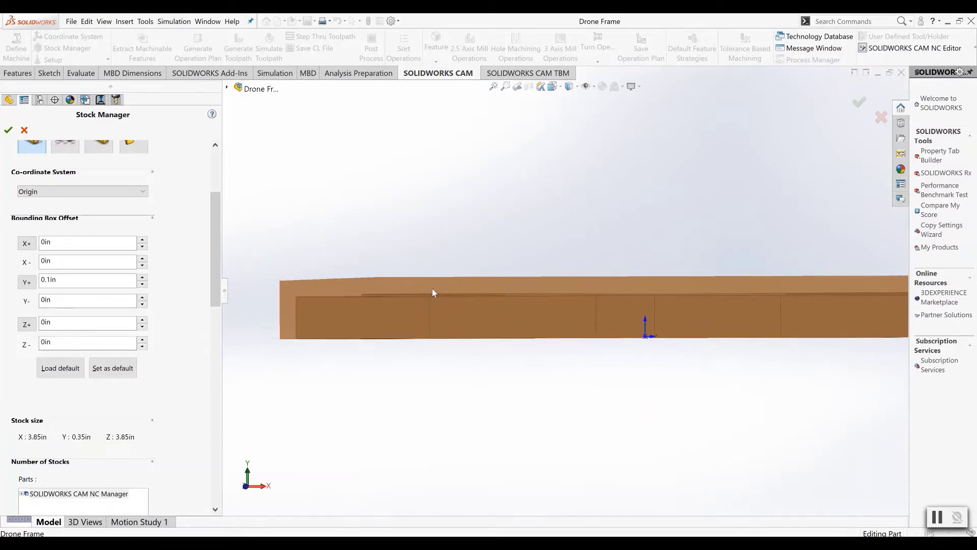
{"action": "scroll", "coordinate": [560, 305], "scroll_direction": "up", "scroll_amount": 3}
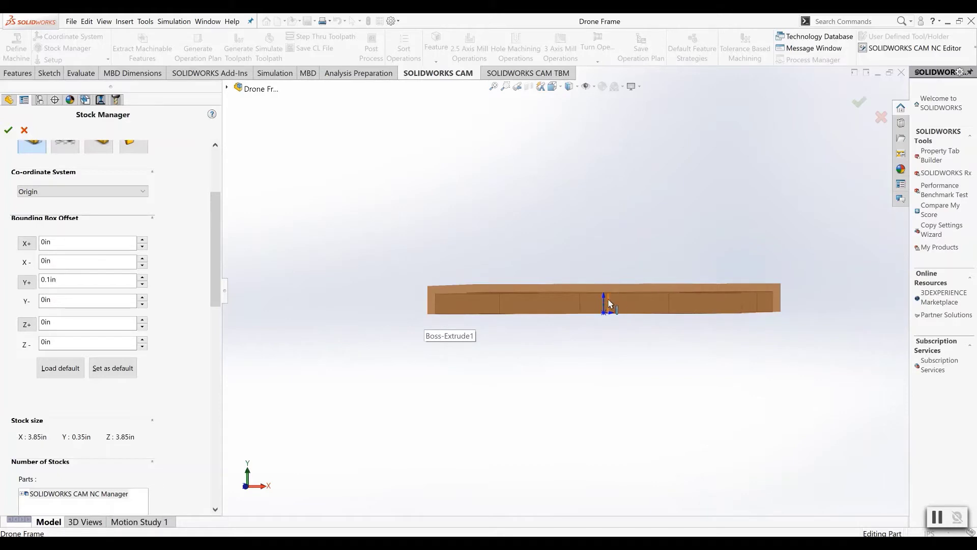
{"action": "middle_click_drag", "start_coordinate": [587, 303], "coordinate": [589, 394]}
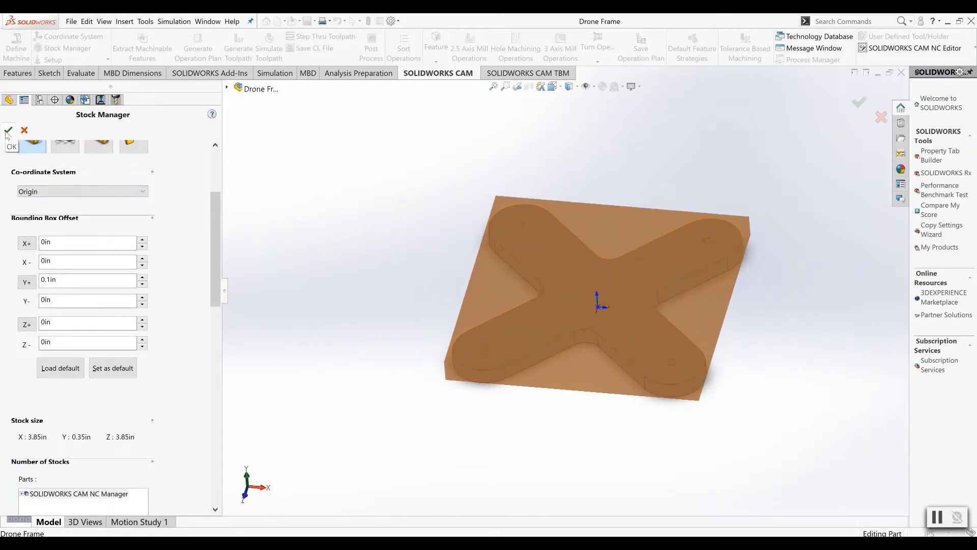
{"action": "left_click", "coordinate": [69, 280]}
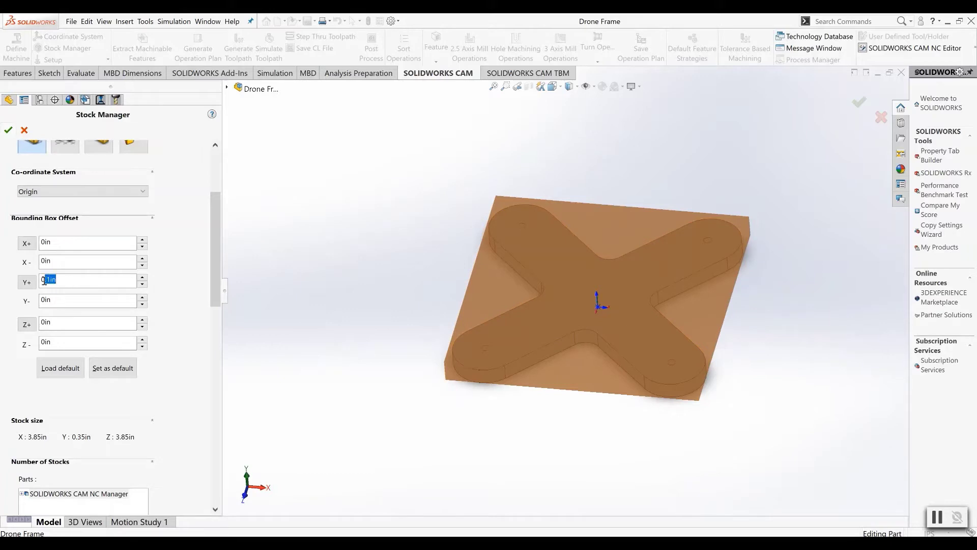
{"action": "left_click", "coordinate": [88, 279]}
{"action": "left_click", "coordinate": [9, 132]}
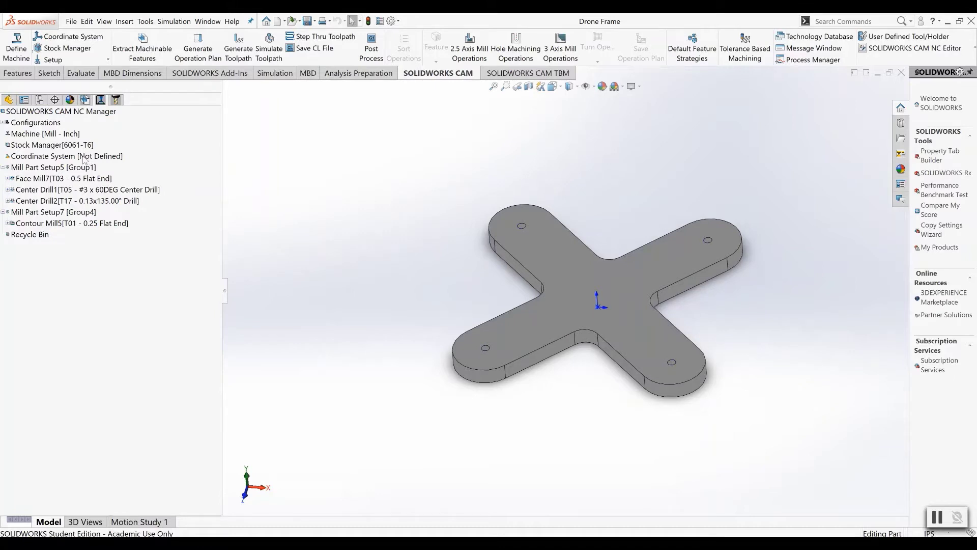
- Set the user-defined fixture coordinate system's origin to the stock bounding box vertex at the stock's top front-left corner
{"action": "double_click", "coordinate": [83, 157]}
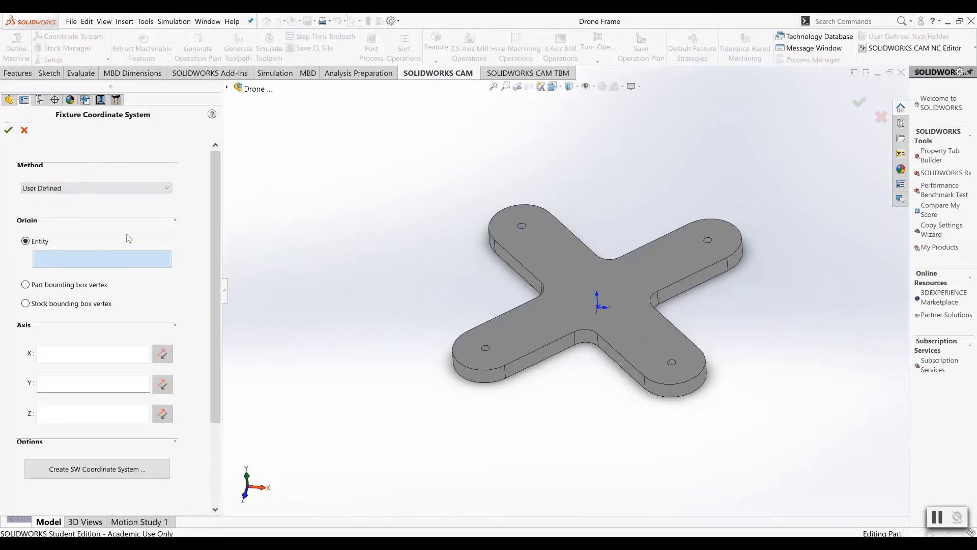
{"action": "middle_click_drag", "start_coordinate": [591, 334], "coordinate": [587, 294]}
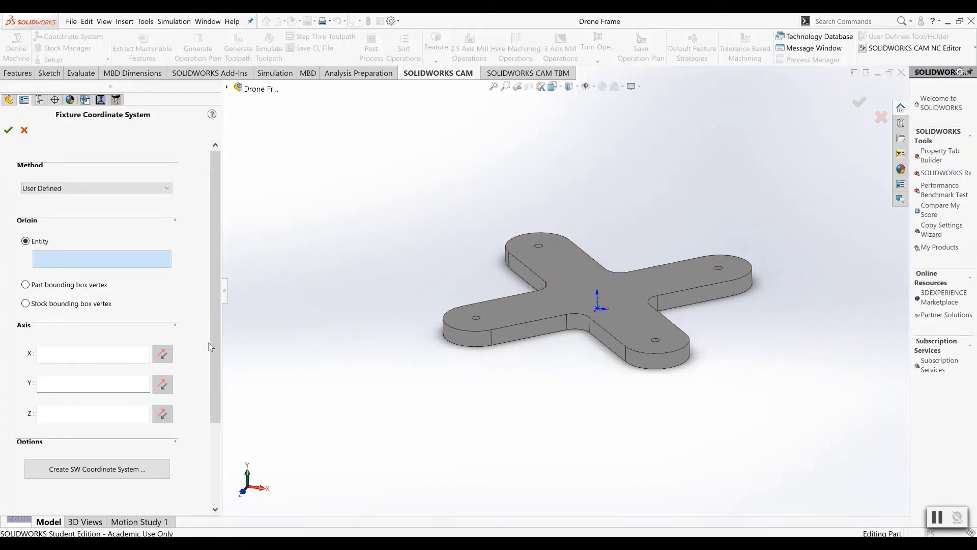
{"action": "left_click", "coordinate": [25, 284]}
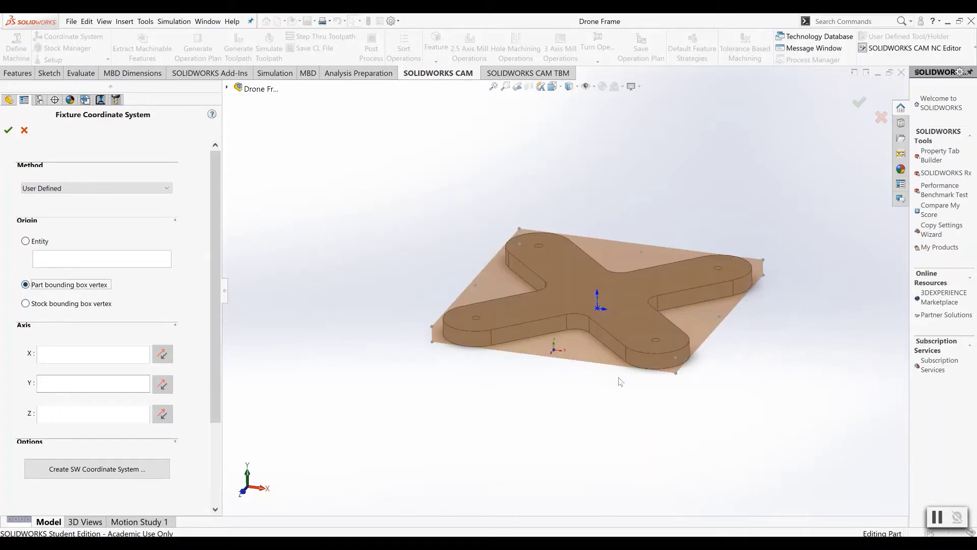
{"action": "scroll", "coordinate": [507, 323], "scroll_direction": "down", "scroll_amount": 3}
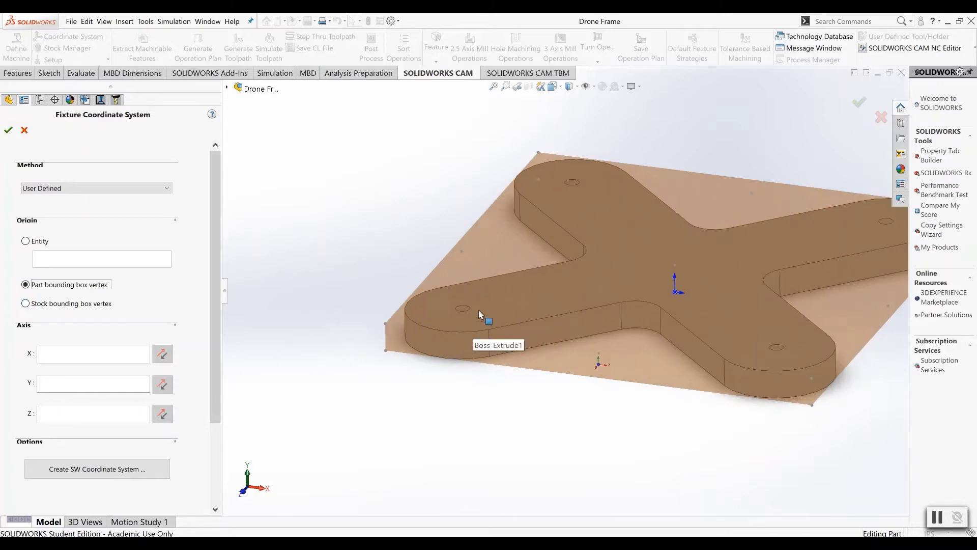
{"action": "left_click", "coordinate": [25, 304]}
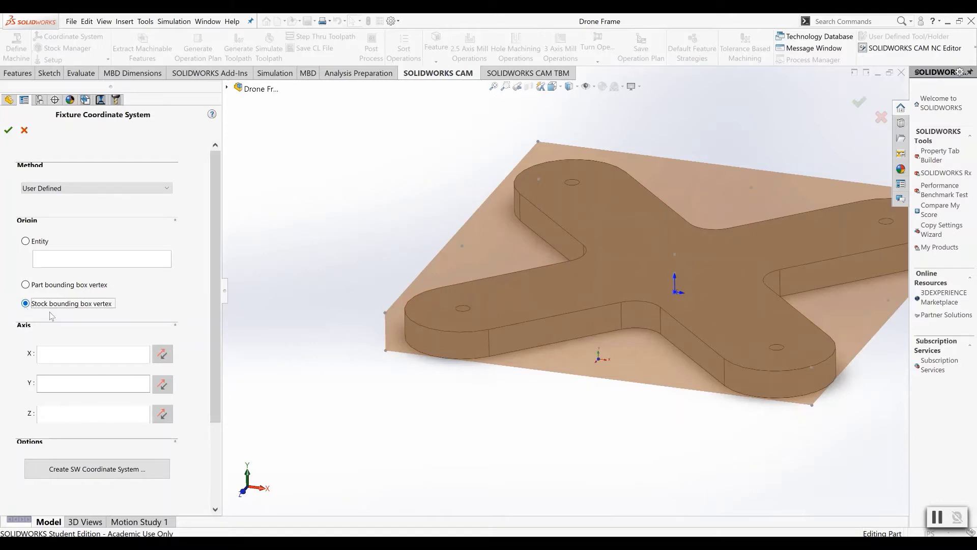
{"action": "left_click", "coordinate": [384, 312]}
{"action": "scroll", "coordinate": [367, 321], "scroll_direction": "down", "scroll_amount": 3}
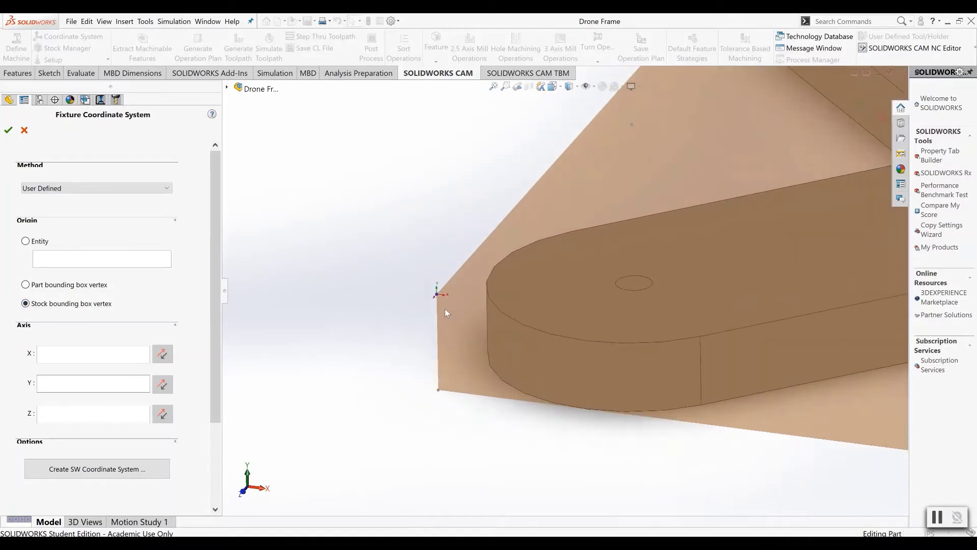
{"action": "scroll", "coordinate": [444, 308], "scroll_direction": "down", "scroll_amount": 4}
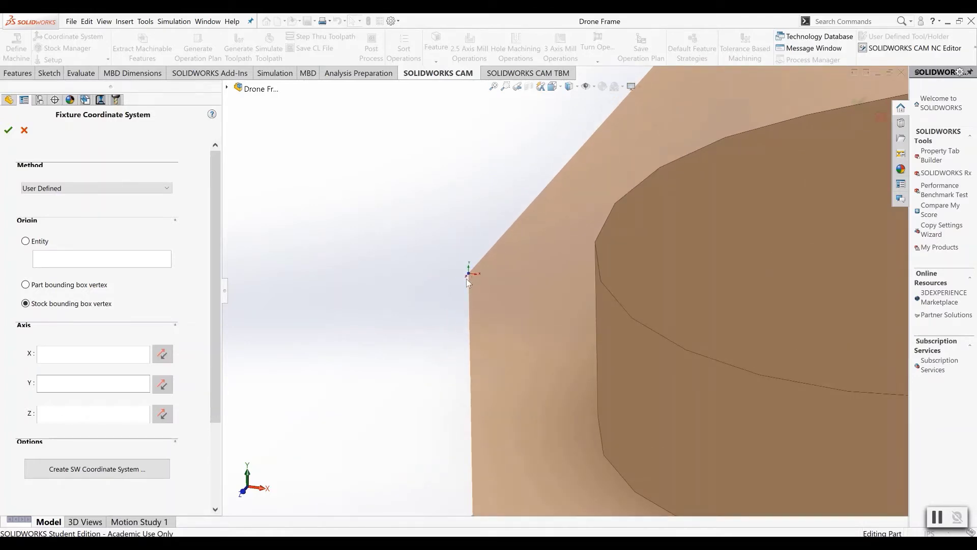
{"action": "scroll", "coordinate": [463, 285], "scroll_direction": "up", "scroll_amount": 3}
- Align the fixture coordinate system's Z axis with the drone frame's top face, accept it and rebuild the CAM data
{"action": "left_click", "coordinate": [84, 416]}
{"action": "scroll", "coordinate": [569, 288], "scroll_direction": "up", "scroll_amount": 3}
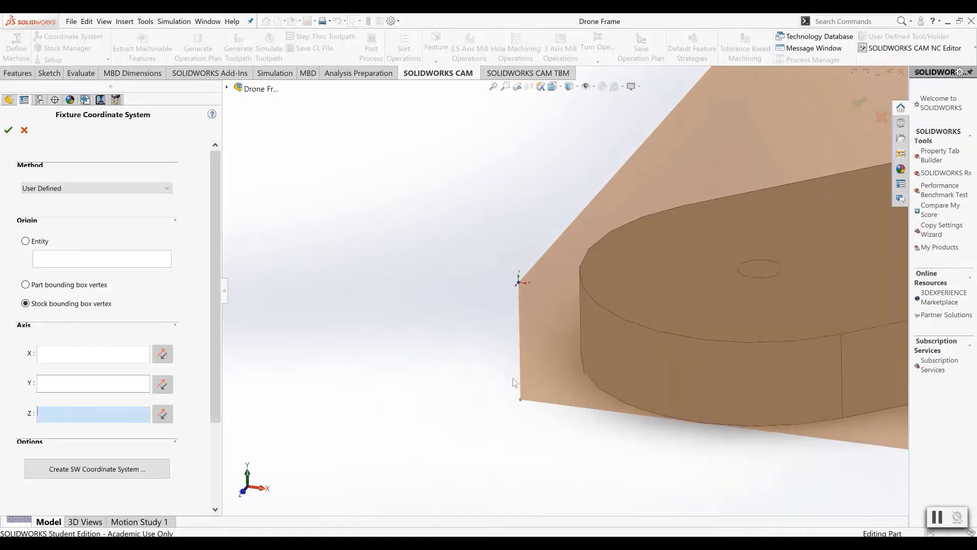
{"action": "left_click", "coordinate": [754, 257]}
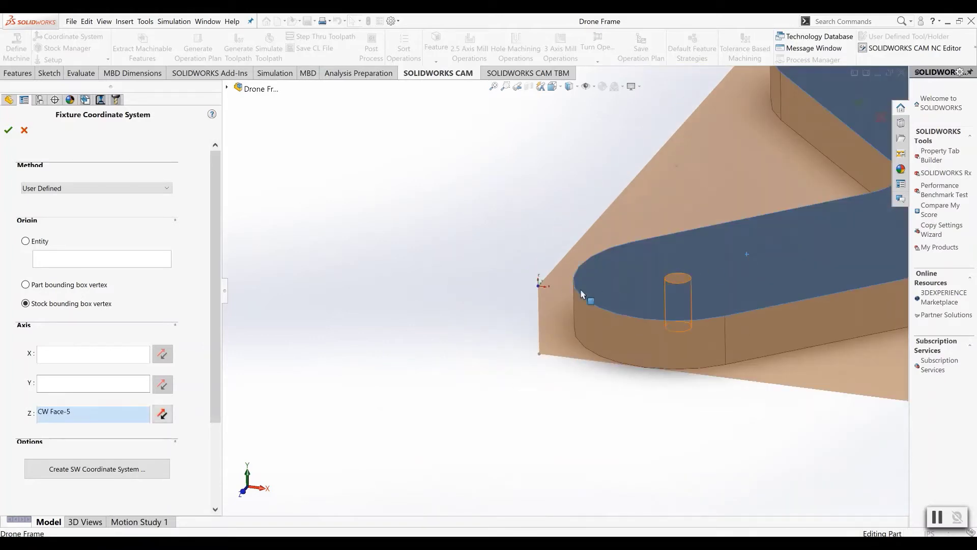
{"action": "scroll", "coordinate": [538, 305], "scroll_direction": "down", "scroll_amount": 5}
{"action": "scroll", "coordinate": [543, 308], "scroll_direction": "up", "scroll_amount": 6}
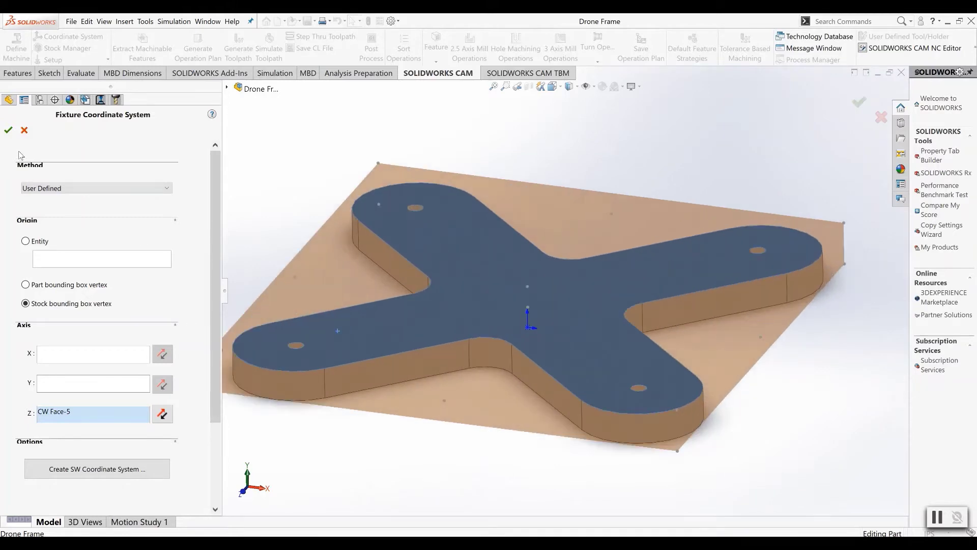
{"action": "left_click", "coordinate": [9, 131]}
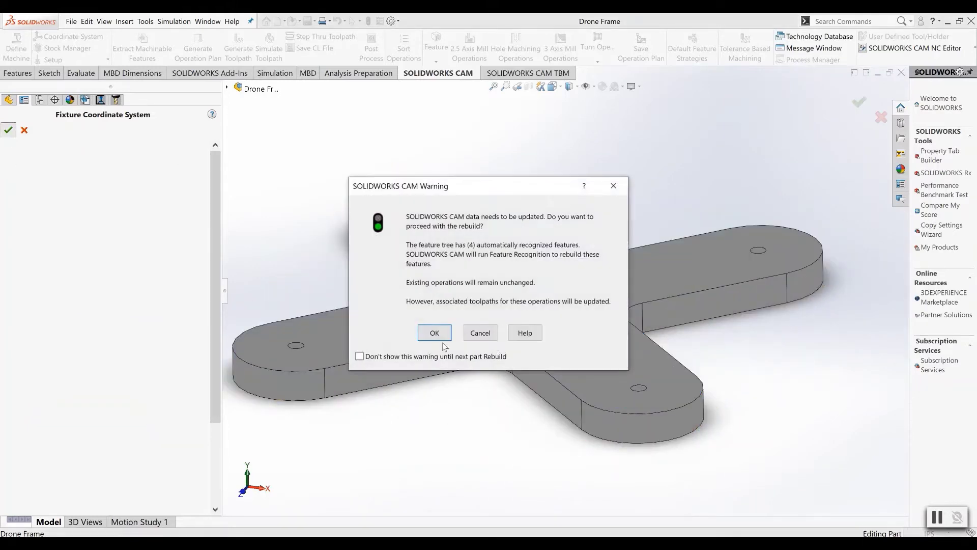
{"action": "left_click", "coordinate": [433, 332]}
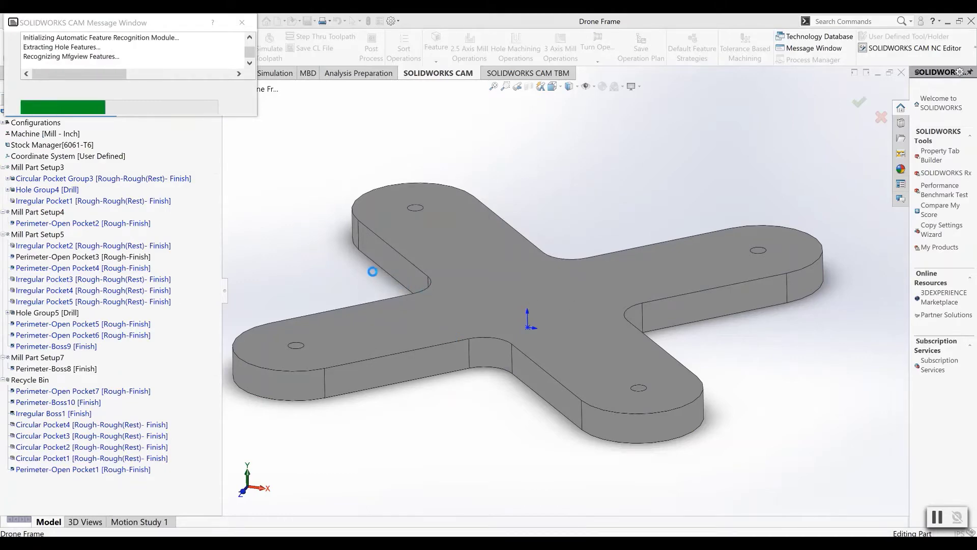
- Create a mill setup using the drone frame's top face as its entity and return to the CAM operation tree
{"action": "scroll", "coordinate": [565, 310], "scroll_direction": "up", "scroll_amount": 2}
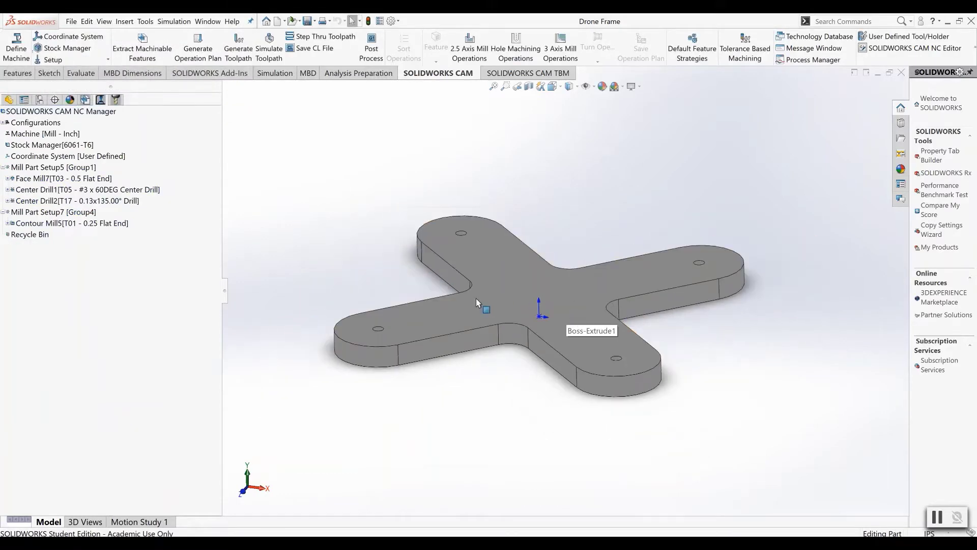
{"action": "scroll", "coordinate": [472, 259], "scroll_direction": "down", "scroll_amount": 2}
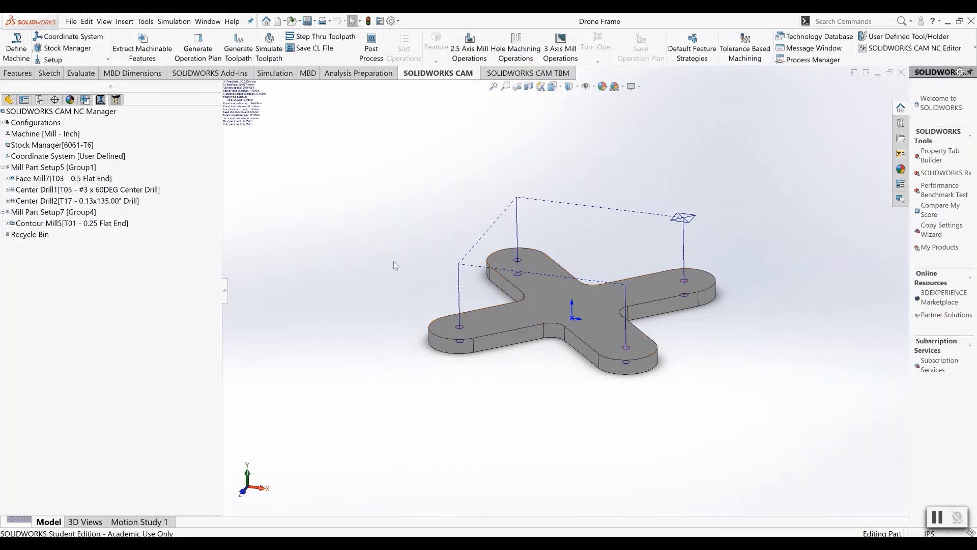
{"action": "scroll", "coordinate": [575, 269], "scroll_direction": "down", "scroll_amount": 3}
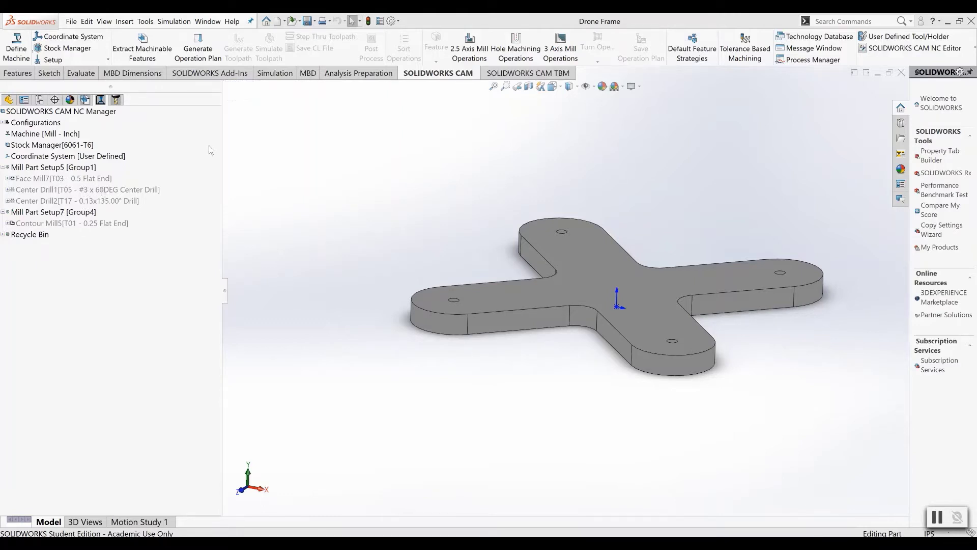
{"action": "left_click", "coordinate": [104, 60]}
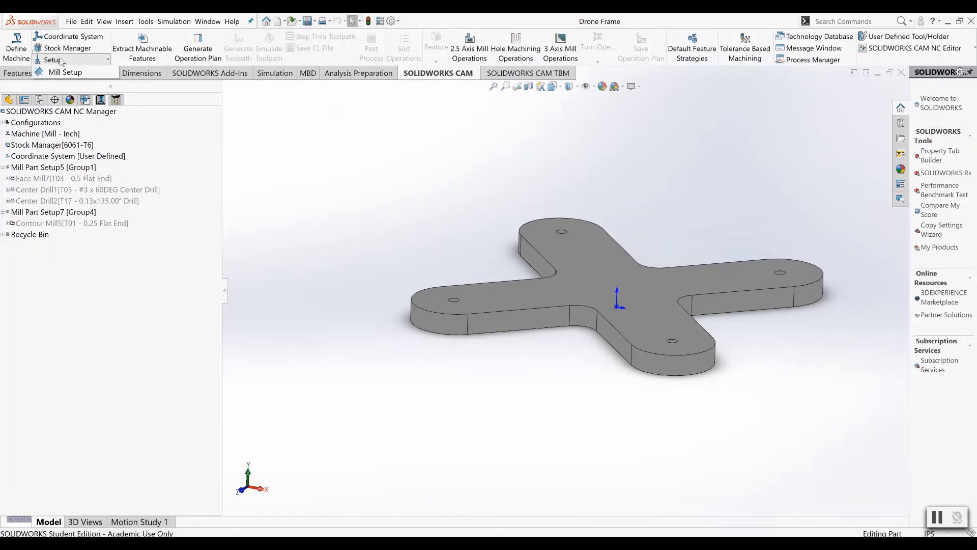
{"action": "left_click", "coordinate": [64, 73]}
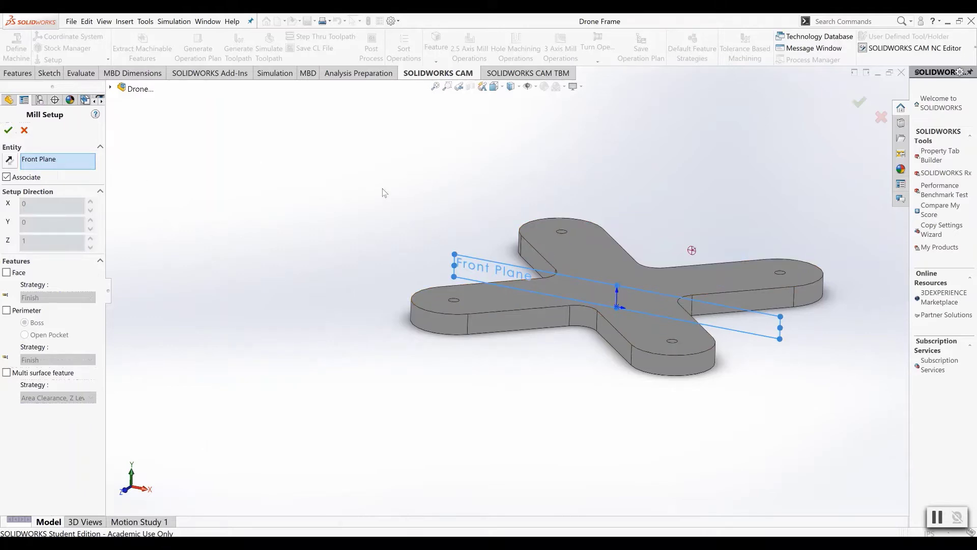
{"action": "left_click", "coordinate": [587, 257]}
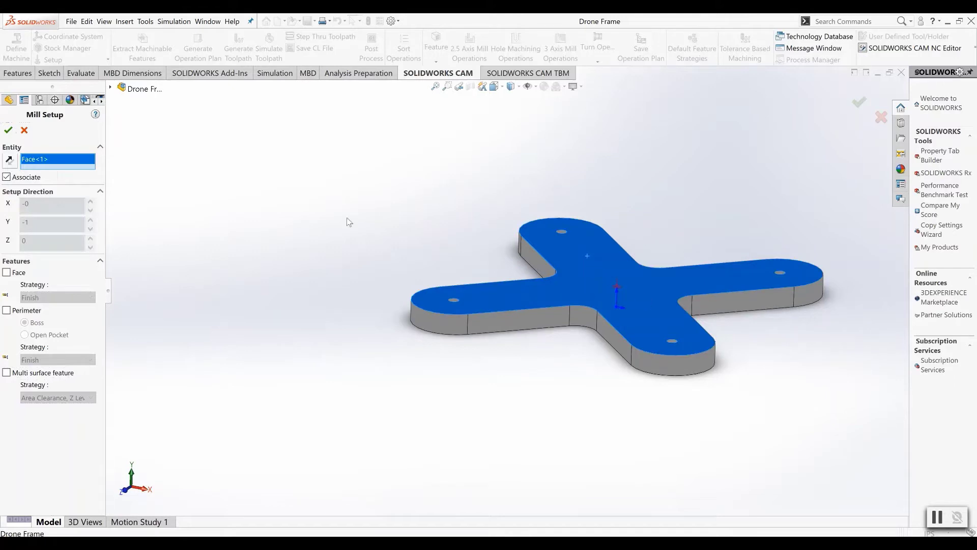
{"action": "left_click", "coordinate": [8, 130]}
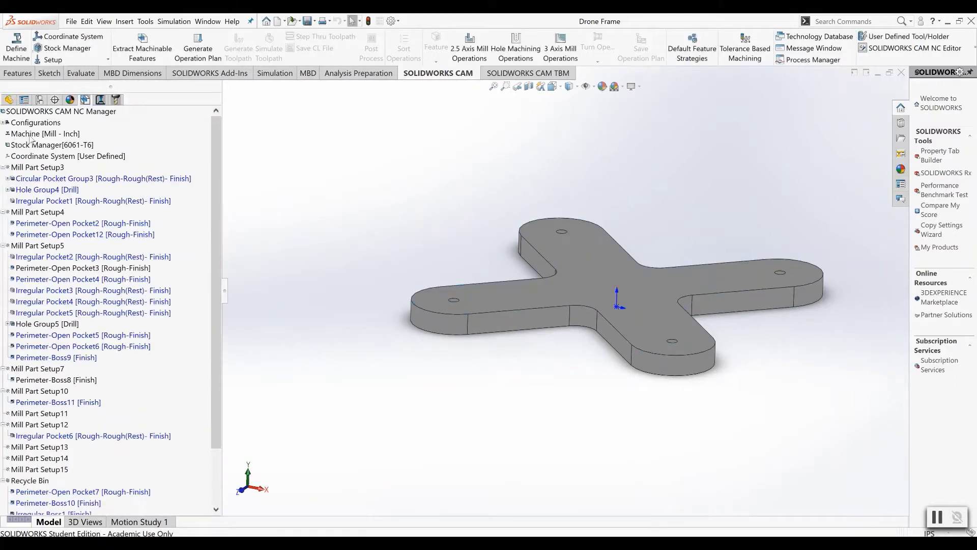
{"action": "left_click", "coordinate": [107, 101]}
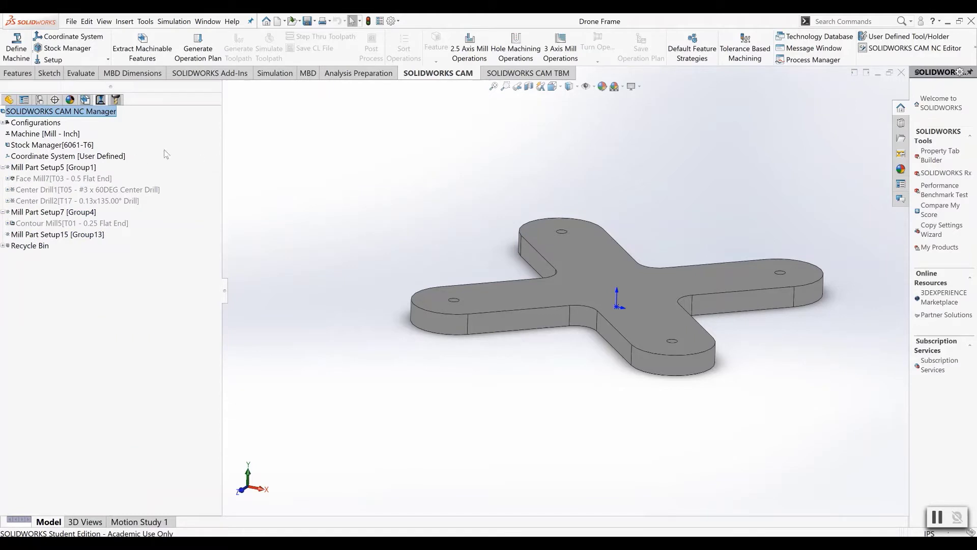
- Start a Face Mill operation in the new mill part setup using tool T03 - 0.5 Flat End
{"action": "left_click", "coordinate": [69, 236]}
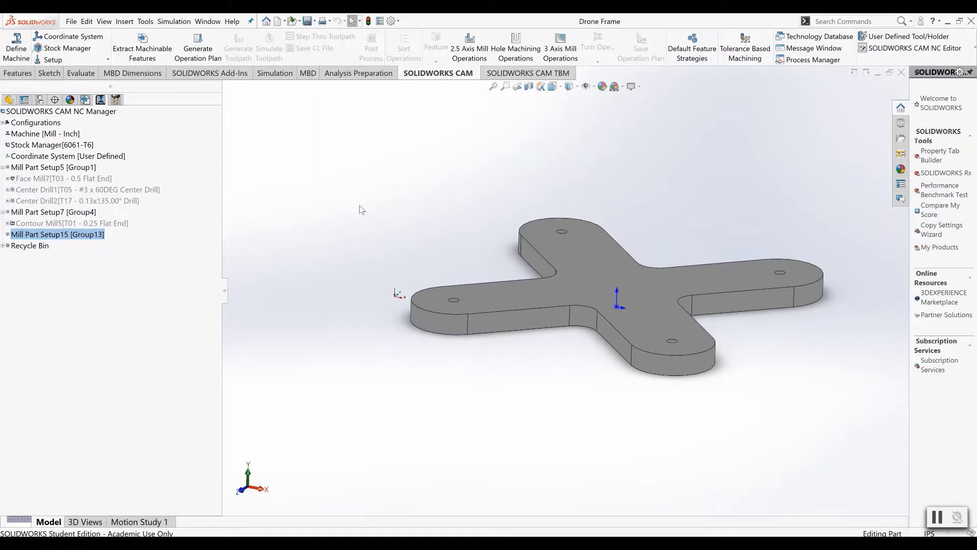
{"action": "left_click", "coordinate": [473, 60]}
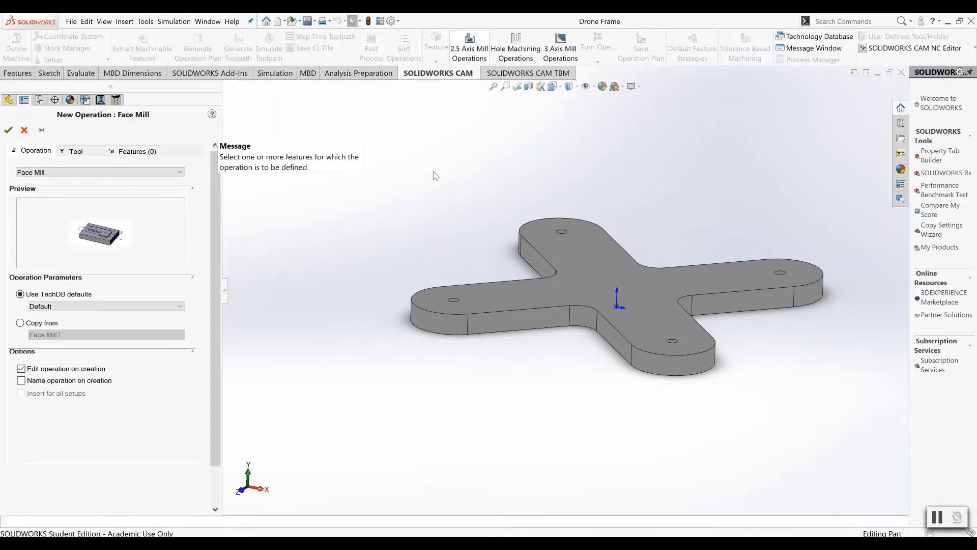
{"action": "left_click", "coordinate": [120, 172]}
{"action": "left_click", "coordinate": [89, 206]}
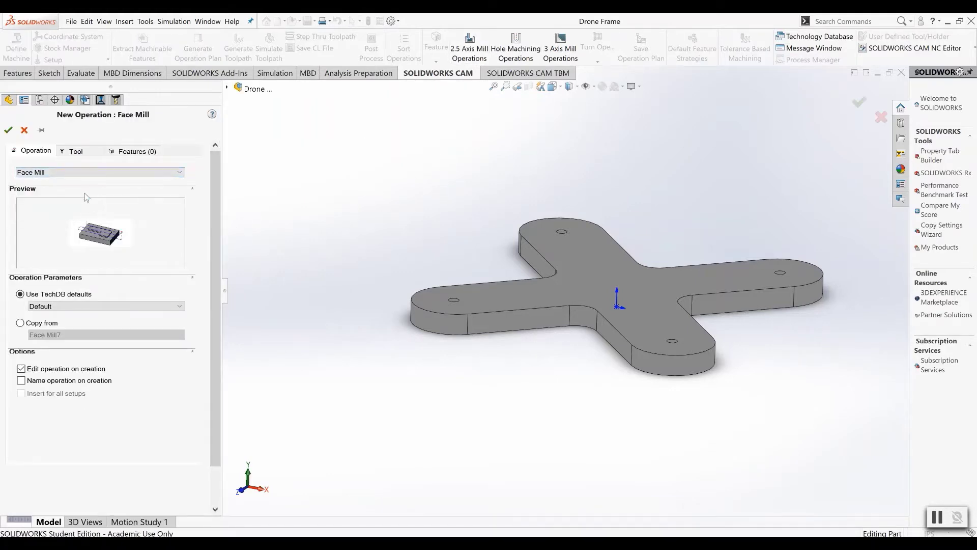
{"action": "left_click", "coordinate": [76, 152]}
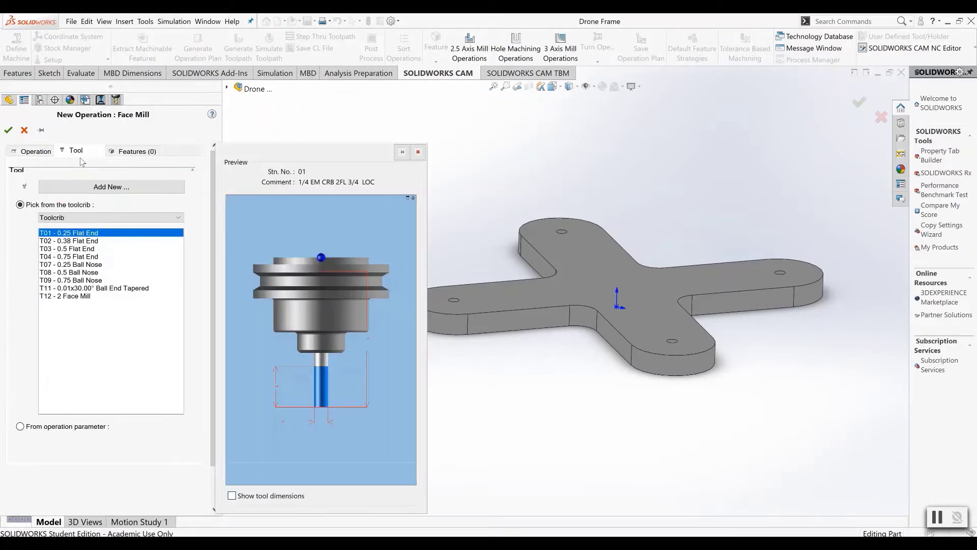
{"action": "left_click", "coordinate": [90, 248]}
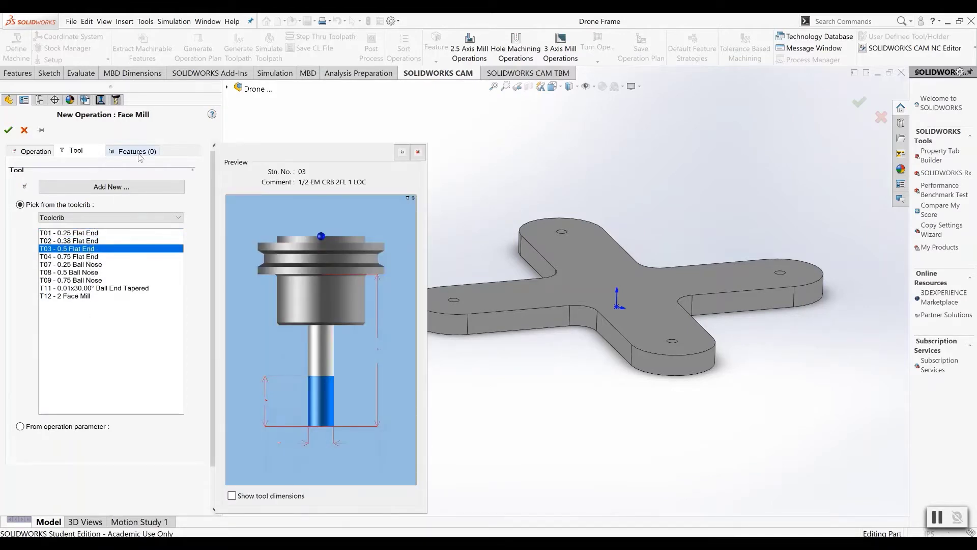
- Start creating a part perimeter feature for the face mill operation under Mill Part Setup15
{"action": "left_click", "coordinate": [137, 151]}
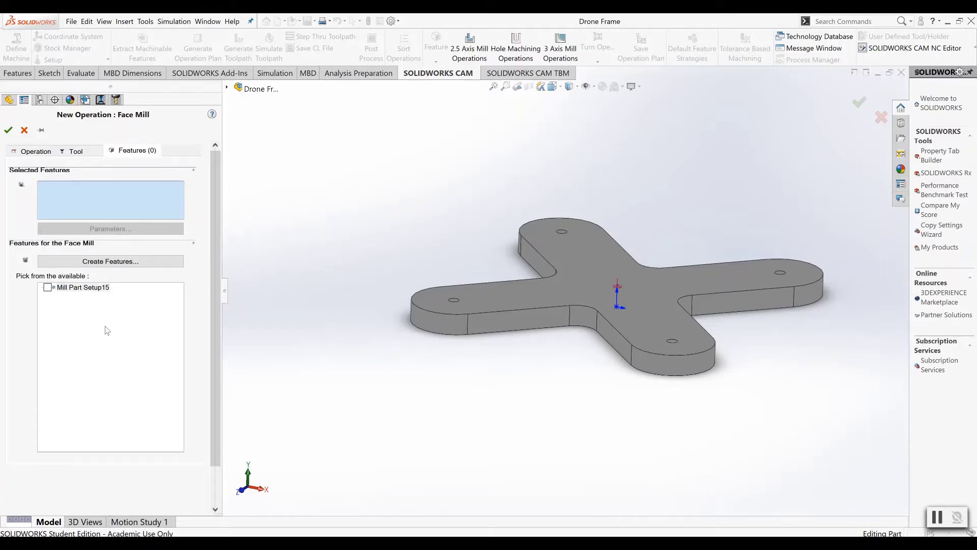
{"action": "left_click", "coordinate": [48, 288]}
{"action": "left_click", "coordinate": [47, 288]}
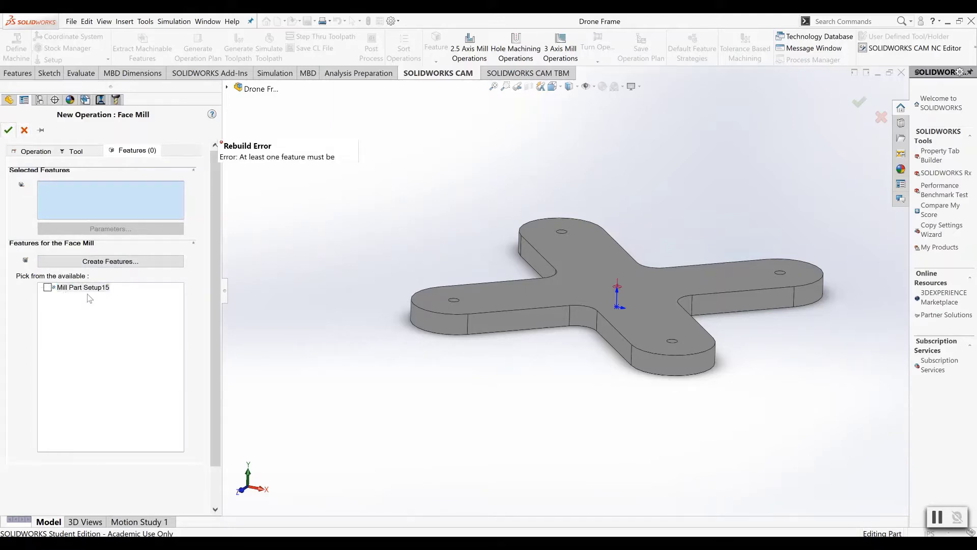
{"action": "left_click", "coordinate": [115, 262]}
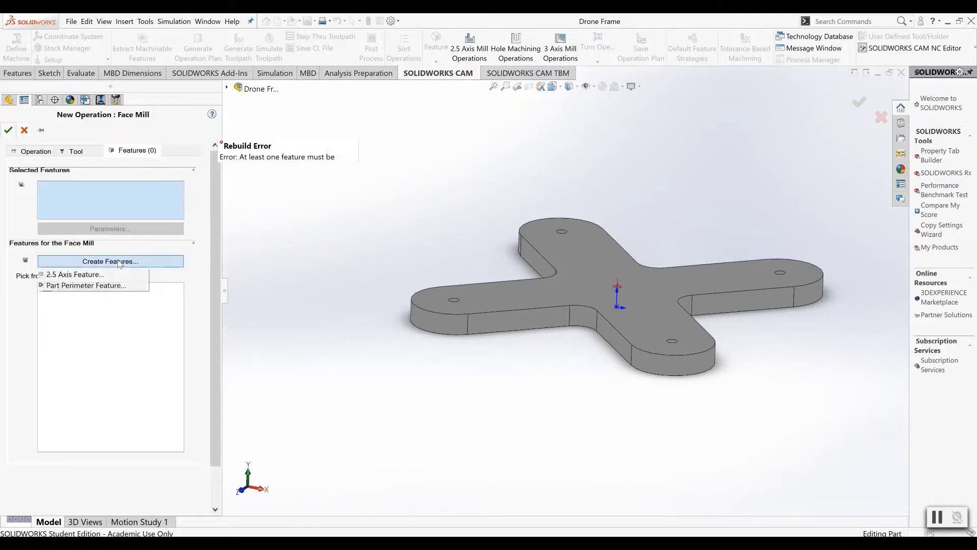
{"action": "left_click", "coordinate": [86, 285]}
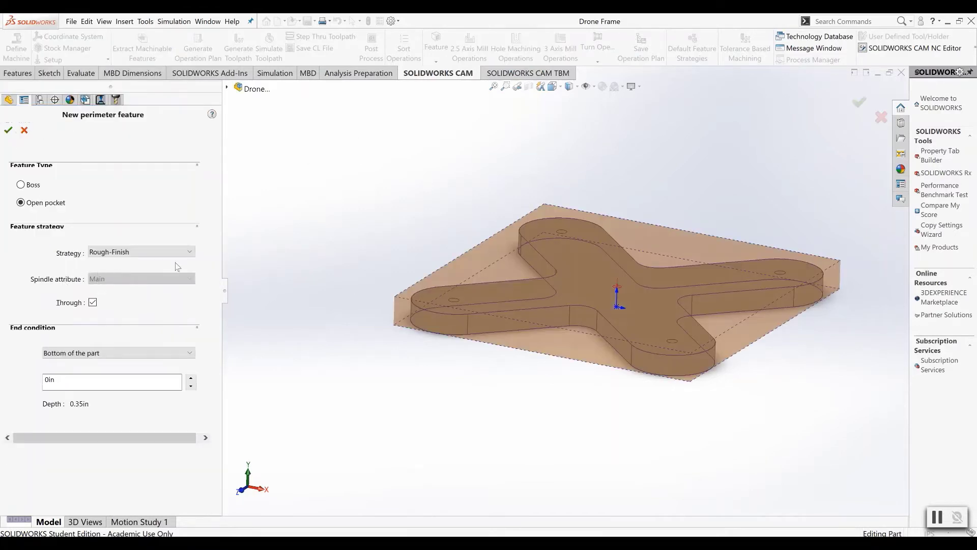
- Keep the perimeter feature as an open pocket with the Rough-Finish strategy and set its end condition to Top of the part
{"action": "middle_click_drag", "start_coordinate": [582, 332], "coordinate": [569, 272]}
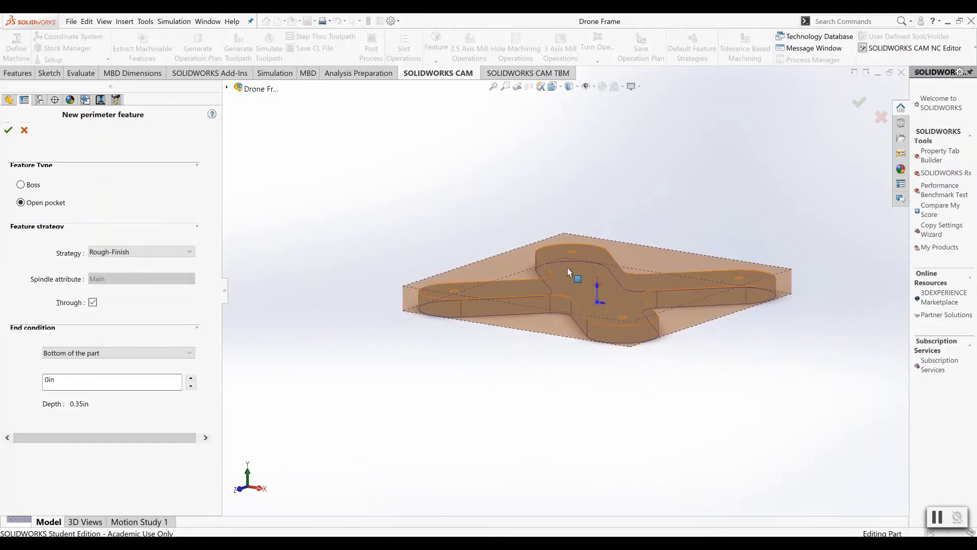
{"action": "scroll", "coordinate": [569, 272], "scroll_direction": "down", "scroll_amount": 3}
{"action": "middle_click_drag", "start_coordinate": [521, 312], "coordinate": [495, 356]}
{"action": "scroll", "coordinate": [530, 295], "scroll_direction": "up", "scroll_amount": 3}
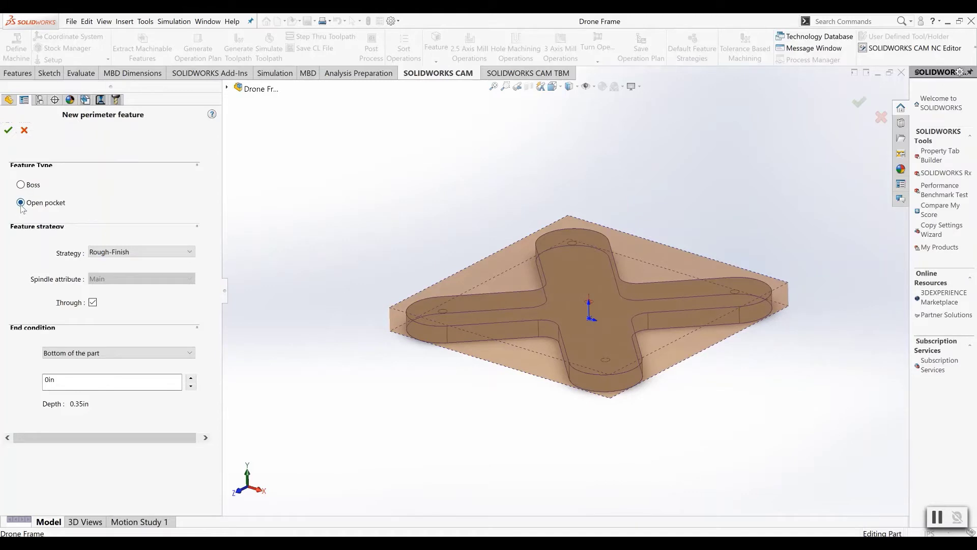
{"action": "left_click", "coordinate": [121, 252]}
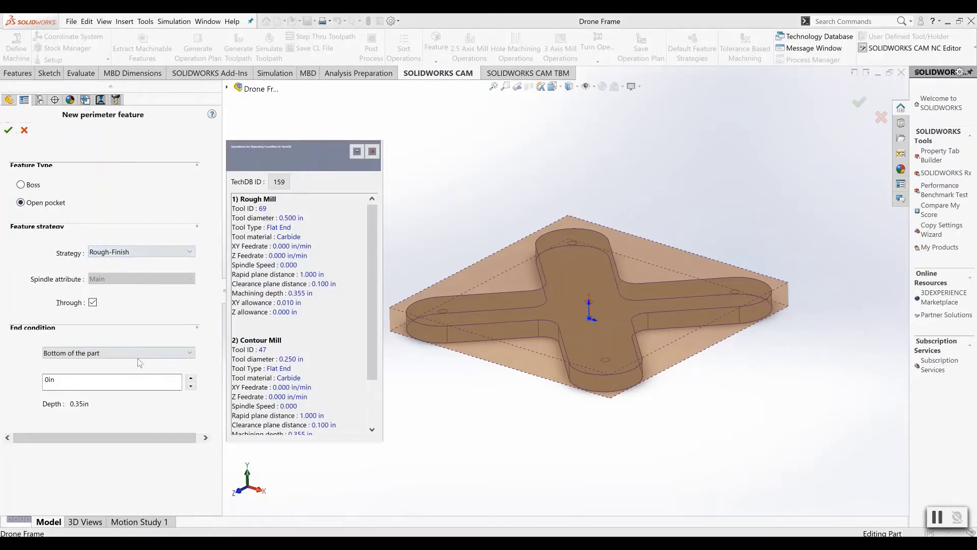
{"action": "scroll", "coordinate": [521, 328], "scroll_direction": "down", "scroll_amount": 3}
{"action": "middle_click_drag", "start_coordinate": [521, 326], "coordinate": [541, 292]}
{"action": "scroll", "coordinate": [527, 287], "scroll_direction": "down", "scroll_amount": 3}
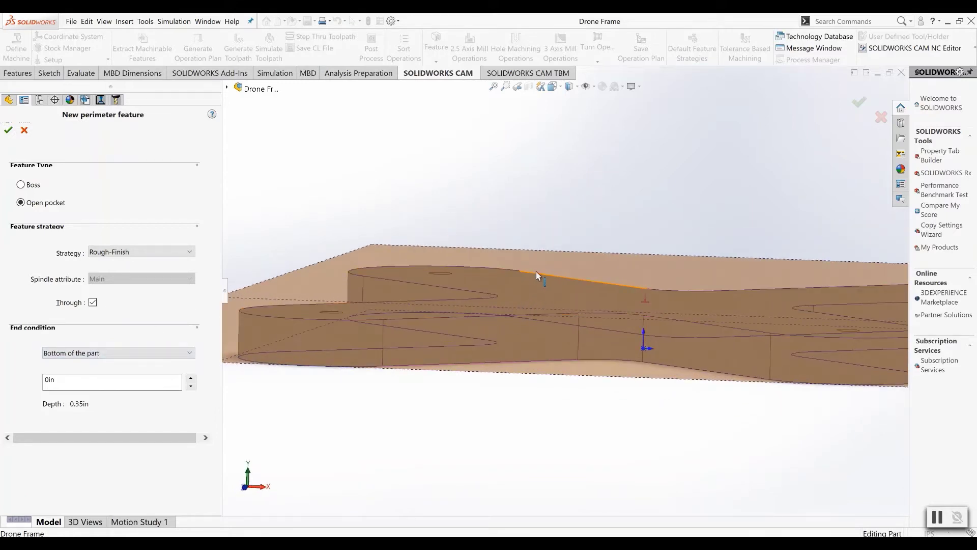
{"action": "scroll", "coordinate": [559, 290], "scroll_direction": "up", "scroll_amount": 3}
{"action": "left_click", "coordinate": [128, 352]}
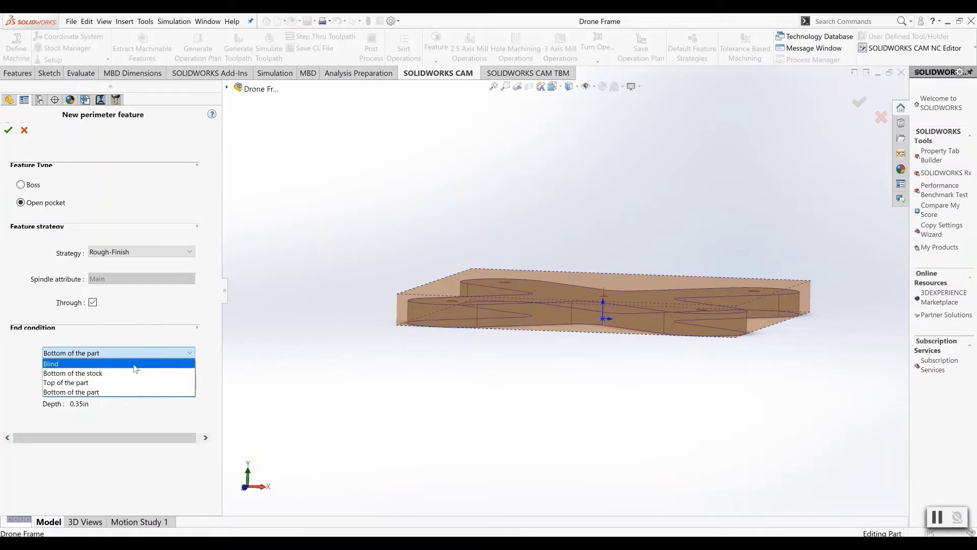
{"action": "left_click", "coordinate": [102, 382]}
{"action": "scroll", "coordinate": [471, 310], "scroll_direction": "down", "scroll_amount": 3}
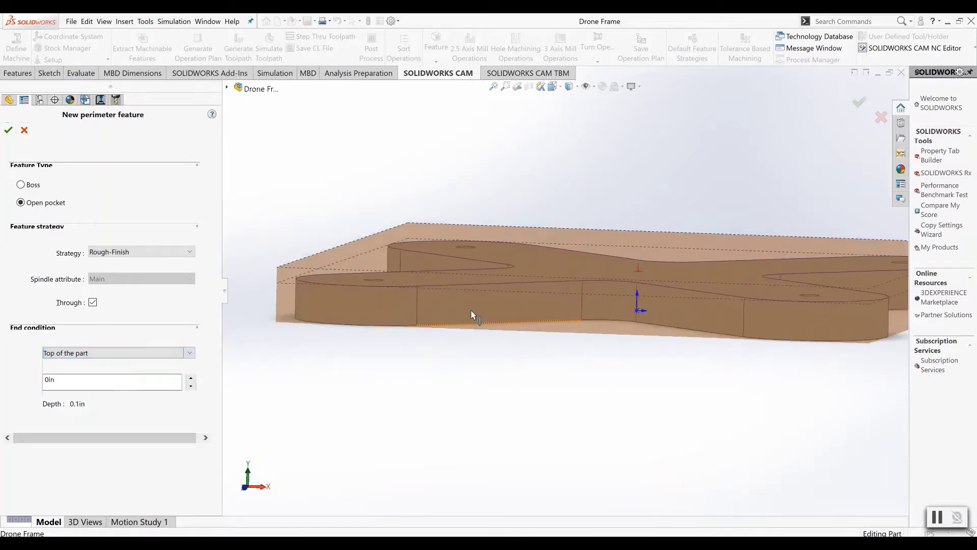
- Accept the perimeter open pocket feature and create the Face Mill operation from it
{"action": "middle_click_drag", "start_coordinate": [288, 285], "coordinate": [285, 219]}
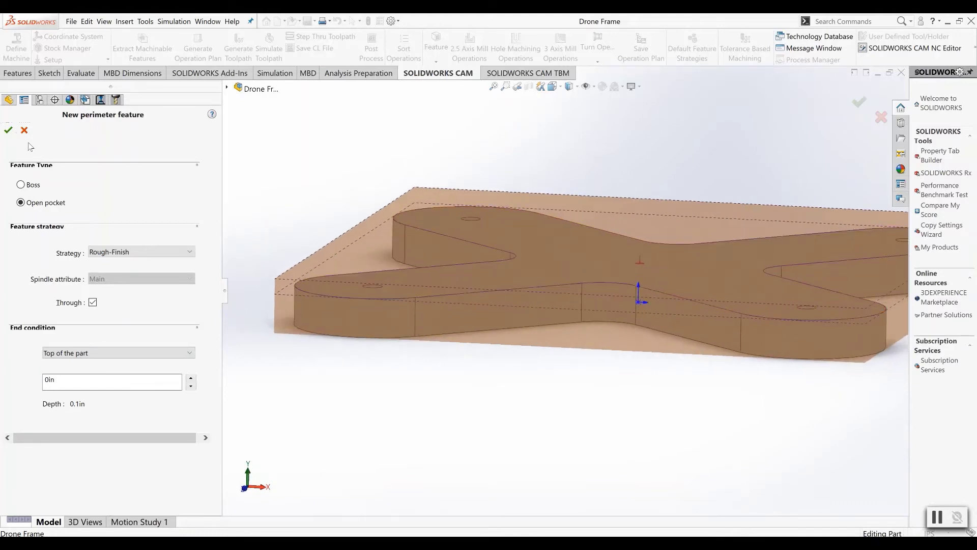
{"action": "left_click", "coordinate": [8, 131]}
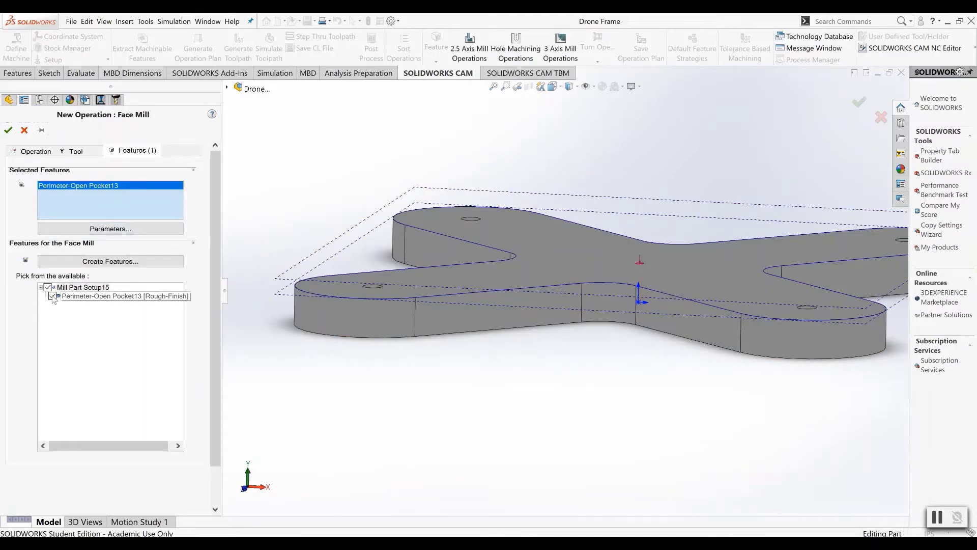
{"action": "left_click", "coordinate": [9, 130]}
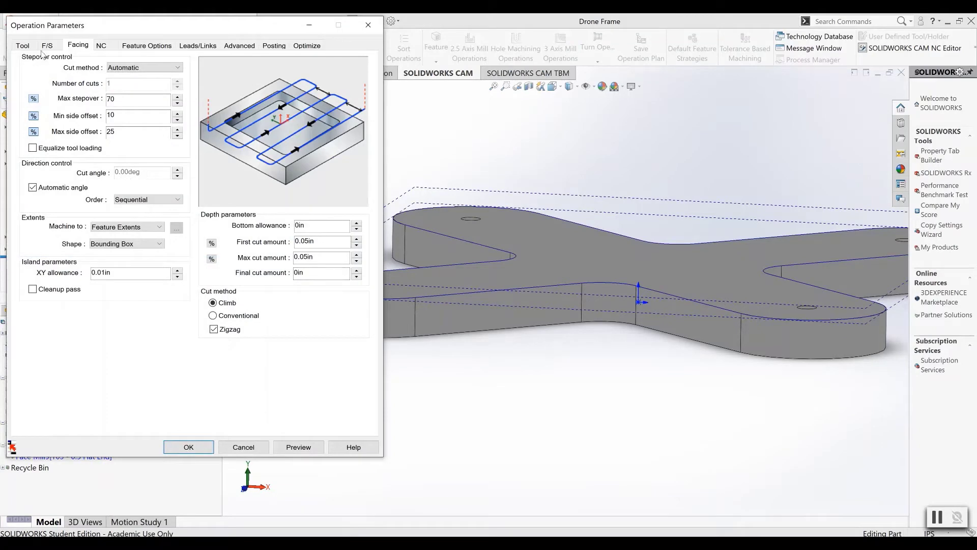
- Review the face mill's tool, feed and speed, and facing parameters, and accept them as they are
{"action": "left_click", "coordinate": [24, 47]}
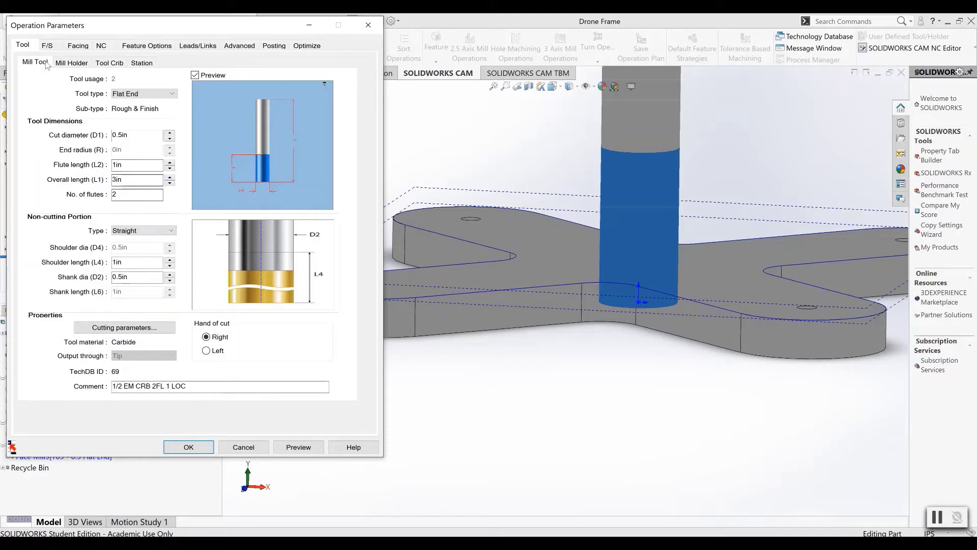
{"action": "left_click", "coordinate": [47, 46]}
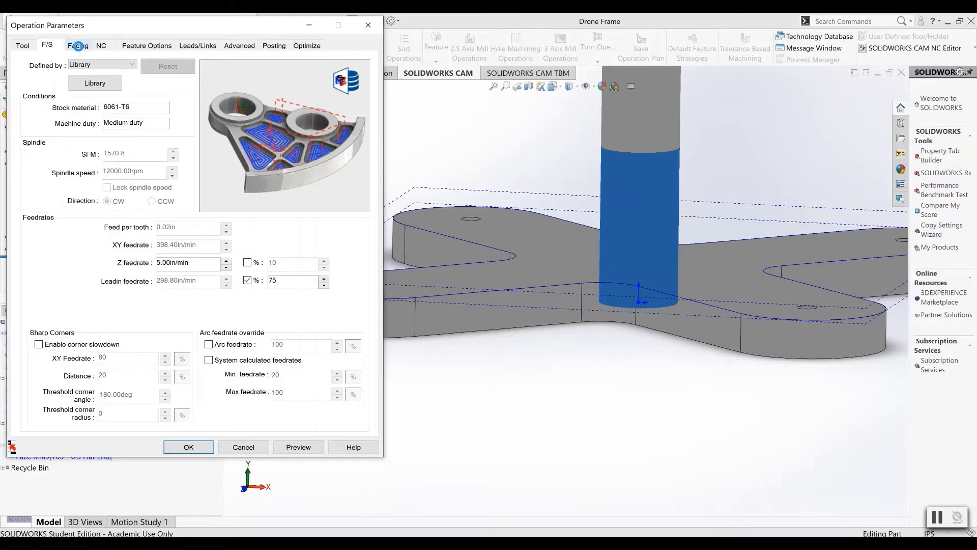
{"action": "left_click", "coordinate": [78, 46]}
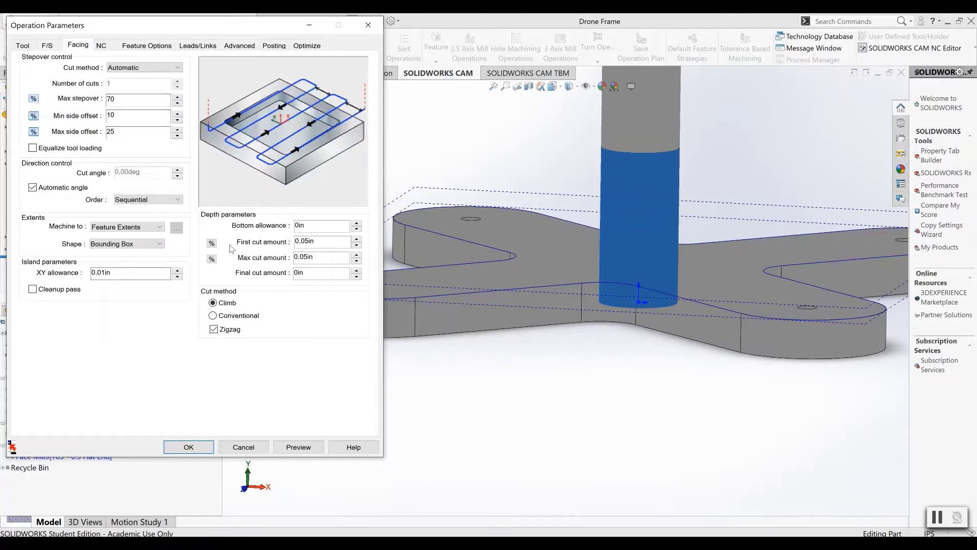
{"action": "left_click", "coordinate": [104, 46]}
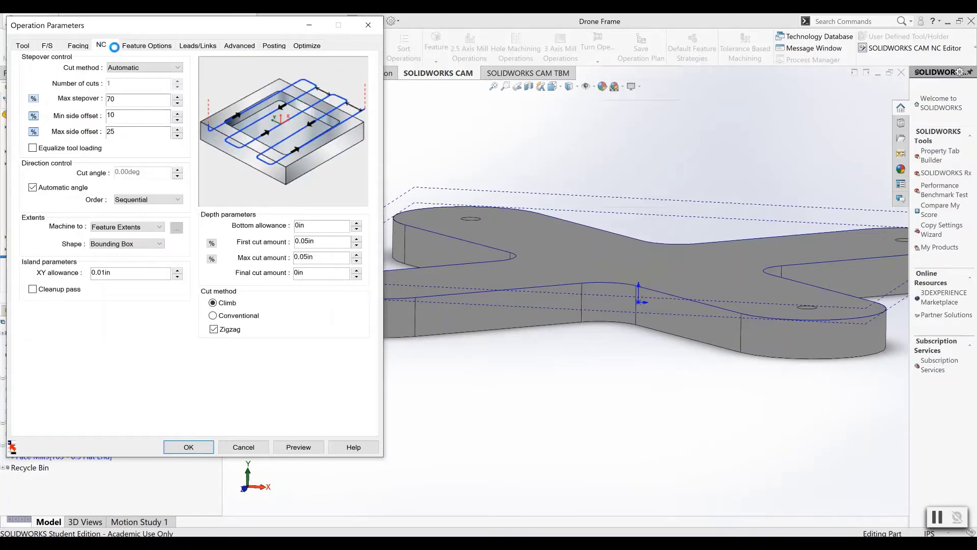
{"action": "left_click", "coordinate": [23, 46]}
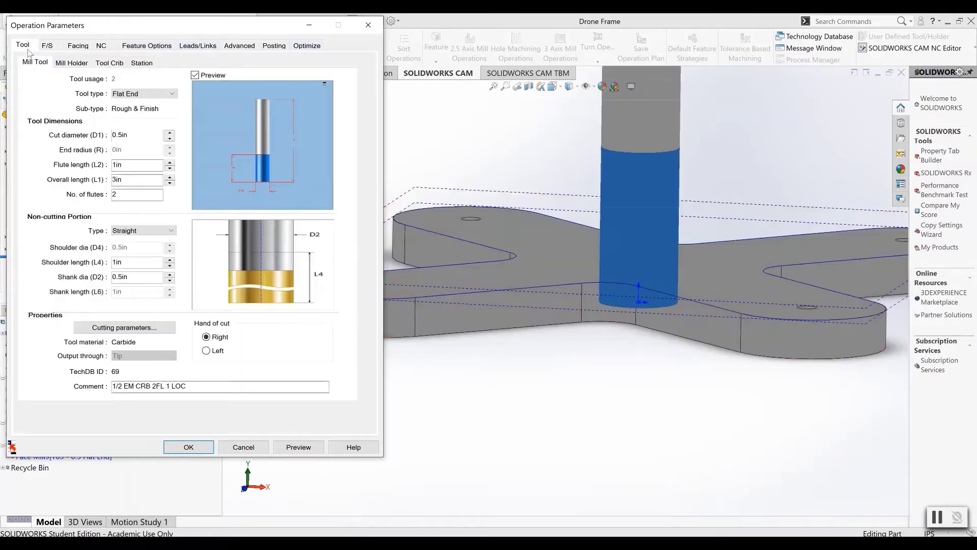
{"action": "left_click", "coordinate": [189, 448]}
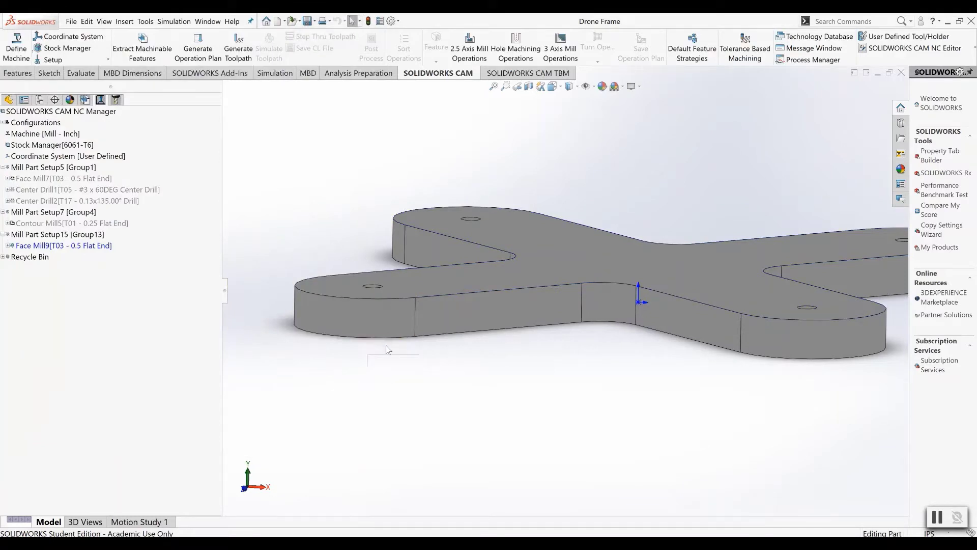
- Generate the toolpath for the face mill operation under Mill Part Setup15 and inspect it over the drone frame
{"action": "key", "text": "f"}
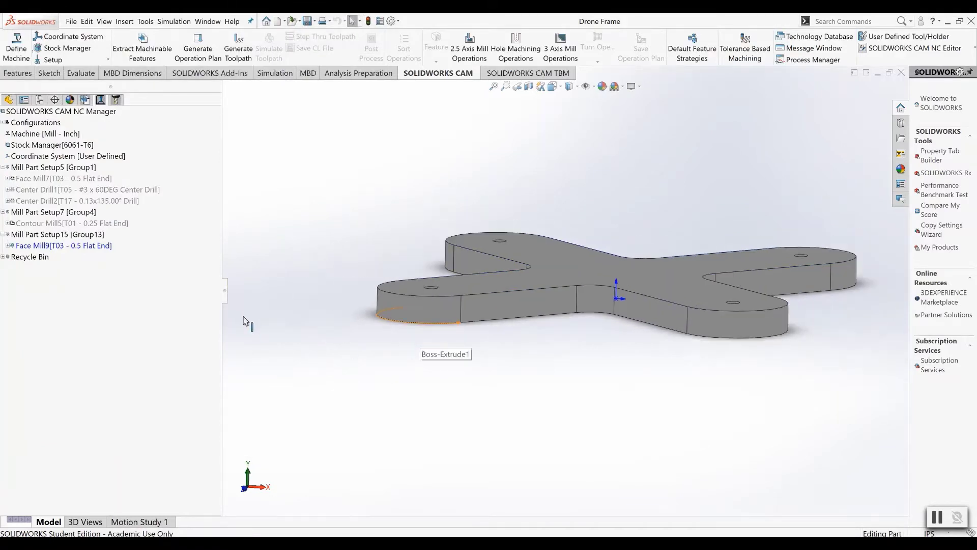
{"action": "left_click", "coordinate": [92, 248]}
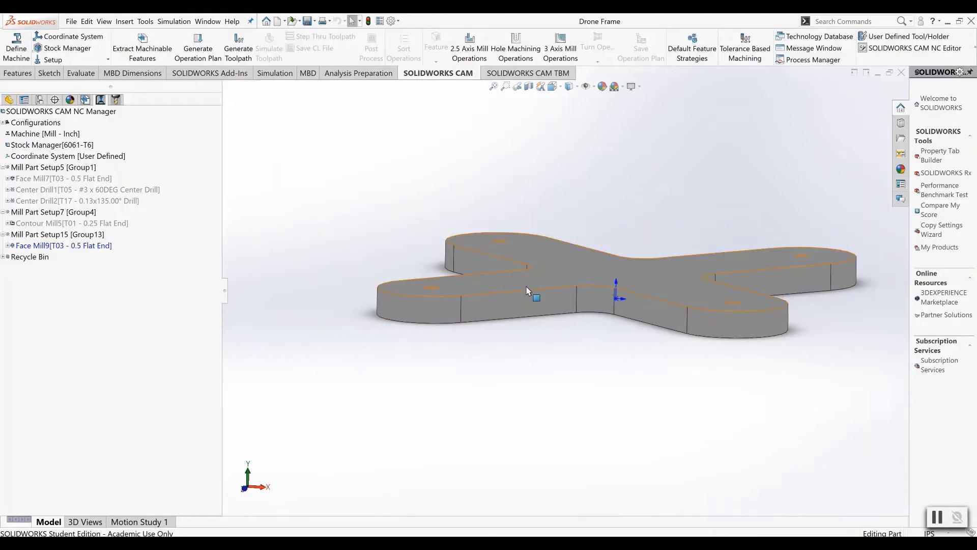
{"action": "mouse_move", "coordinate": [87, 248]}
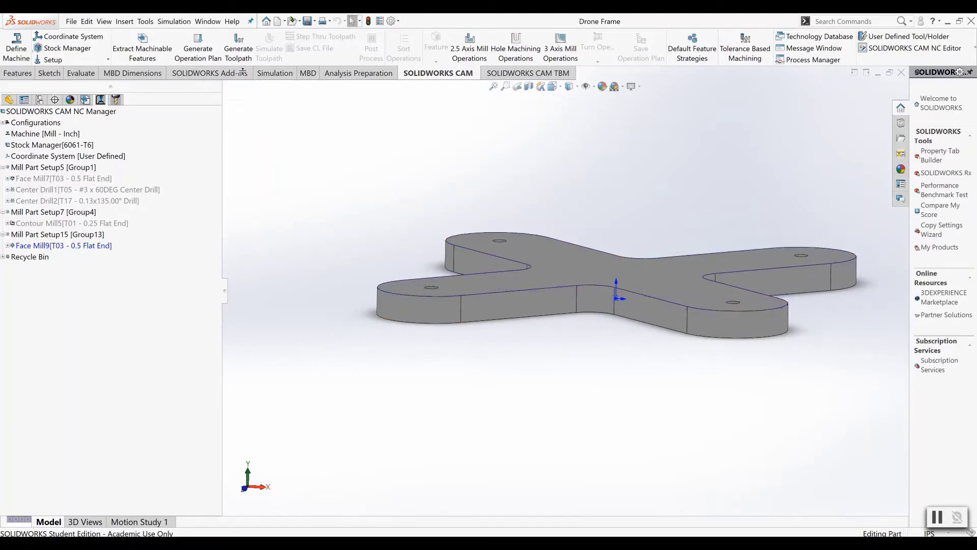
{"action": "left_click", "coordinate": [239, 51]}
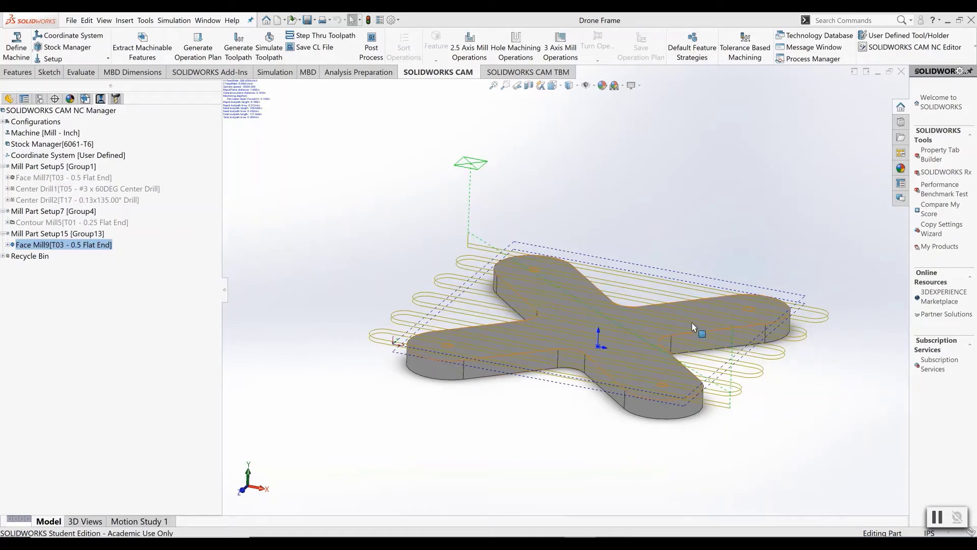
{"action": "middle_click_drag", "start_coordinate": [613, 334], "coordinate": [702, 330]}
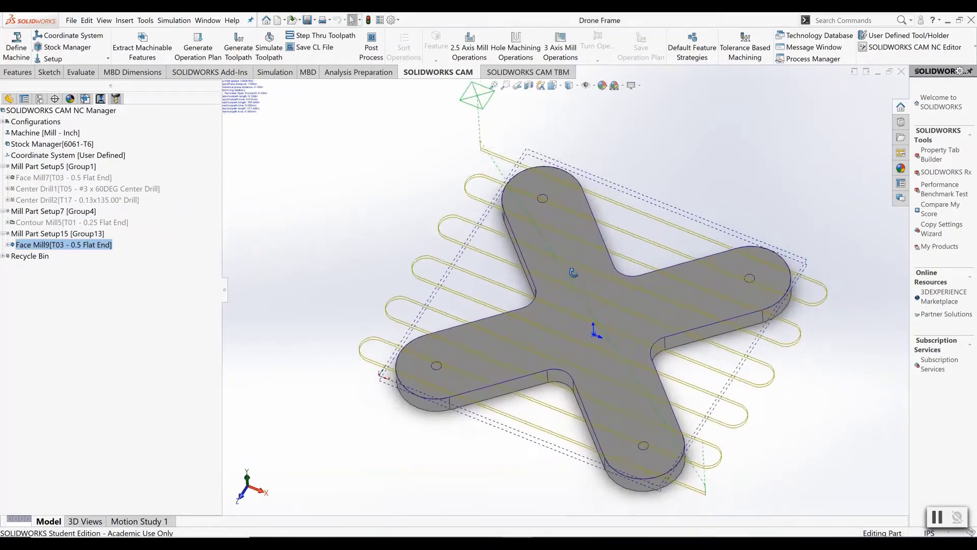
{"action": "scroll", "coordinate": [732, 315], "scroll_direction": "down", "scroll_amount": 5}
{"action": "scroll", "coordinate": [733, 319], "scroll_direction": "up", "scroll_amount": 10}
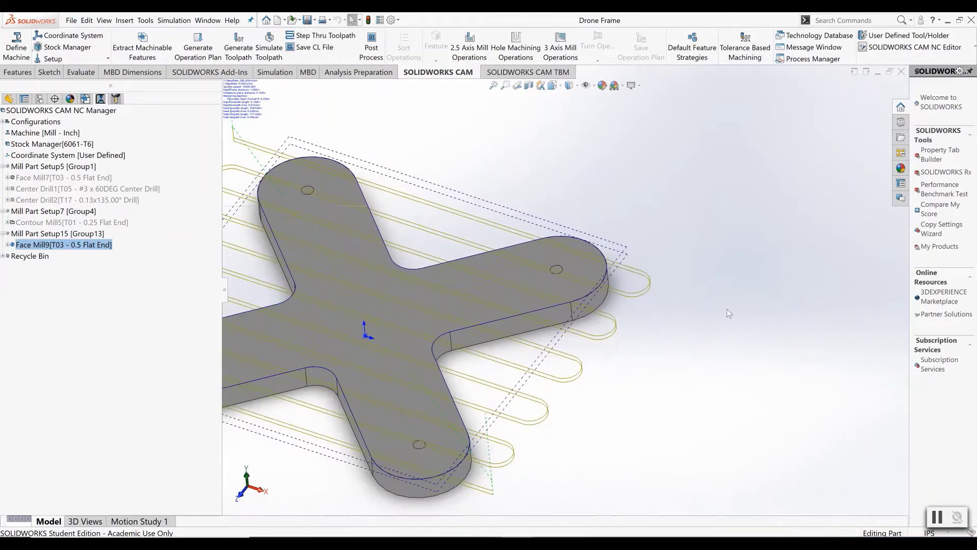
{"action": "scroll", "coordinate": [402, 295], "scroll_direction": "down", "scroll_amount": 3}
{"action": "scroll", "coordinate": [401, 292], "scroll_direction": "down", "scroll_amount": 2}
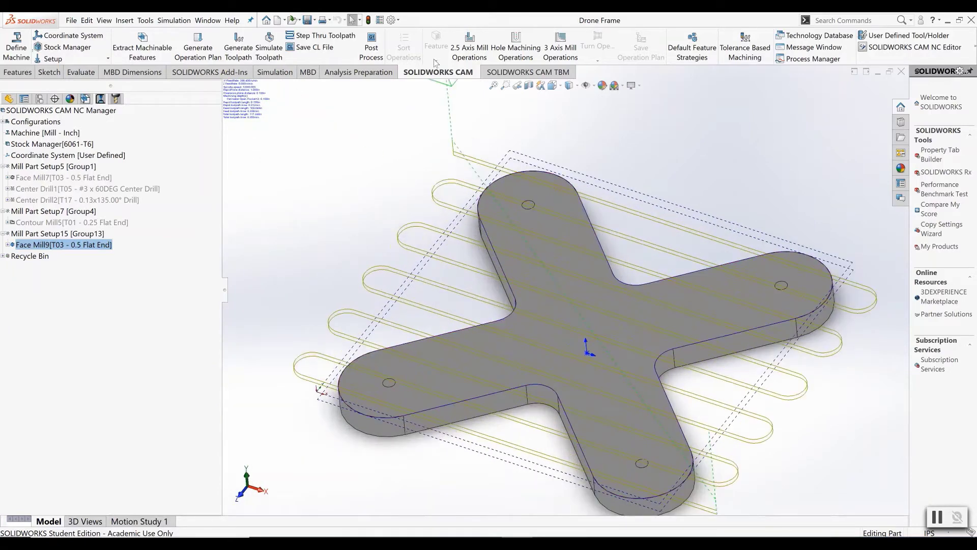
- Simulate the face mill toolpath at maximum speed, watch the material removal, and close the simulation
{"action": "left_click", "coordinate": [268, 49]}
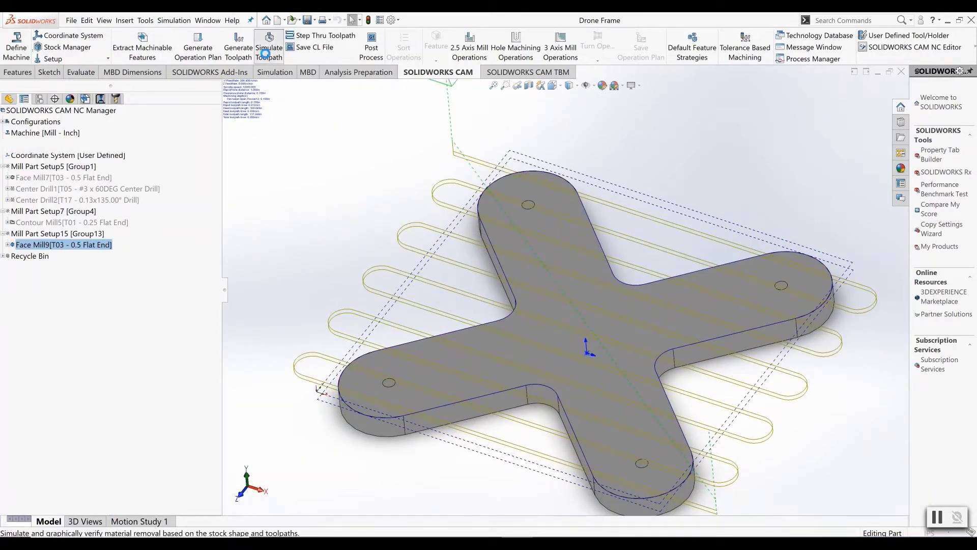
{"action": "scroll", "coordinate": [547, 362], "scroll_direction": "up", "scroll_amount": 3}
{"action": "middle_click_drag", "start_coordinate": [547, 362], "coordinate": [552, 322]}
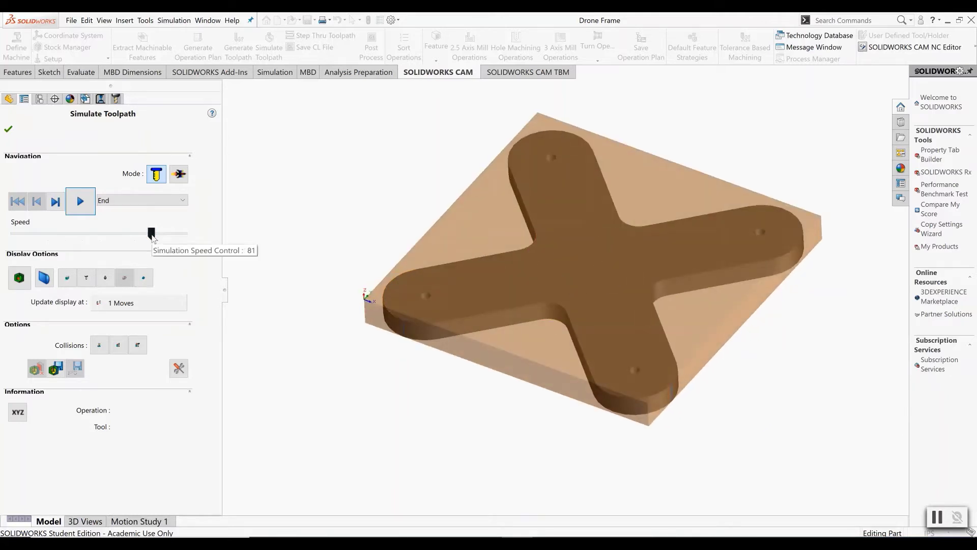
{"action": "left_click_drag", "start_coordinate": [151, 233], "coordinate": [318, 237]}
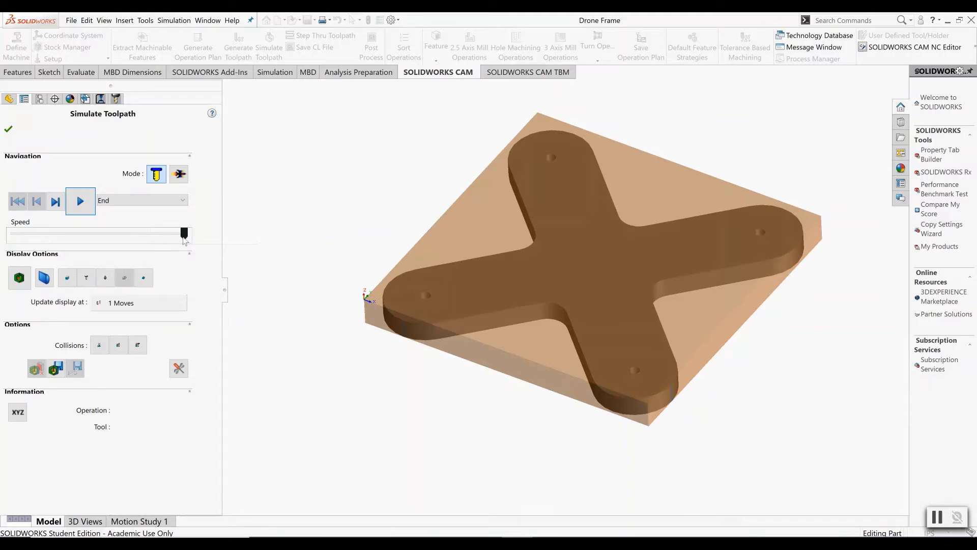
{"action": "left_click", "coordinate": [80, 203]}
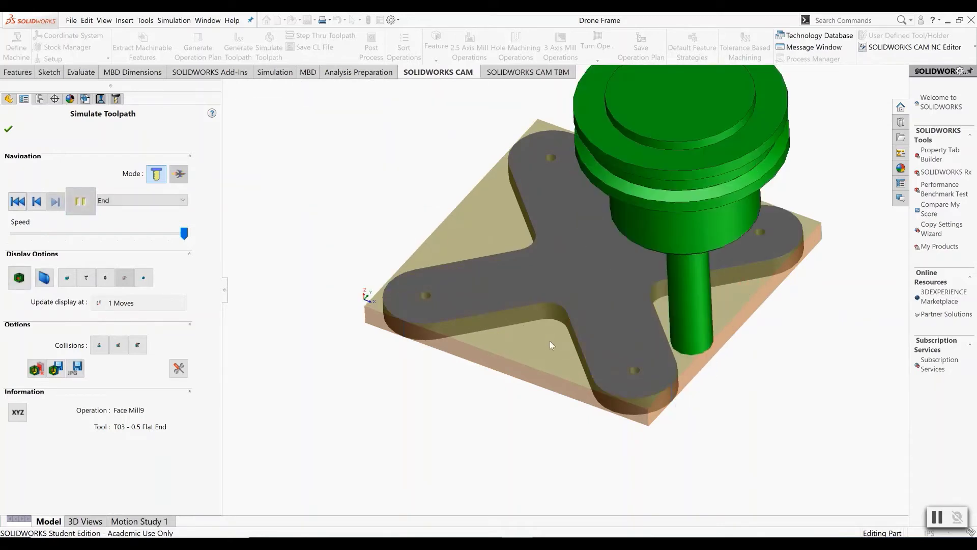
{"action": "middle_click_drag", "start_coordinate": [549, 341], "coordinate": [563, 259]}
{"action": "key", "text": "ctrl+7"}
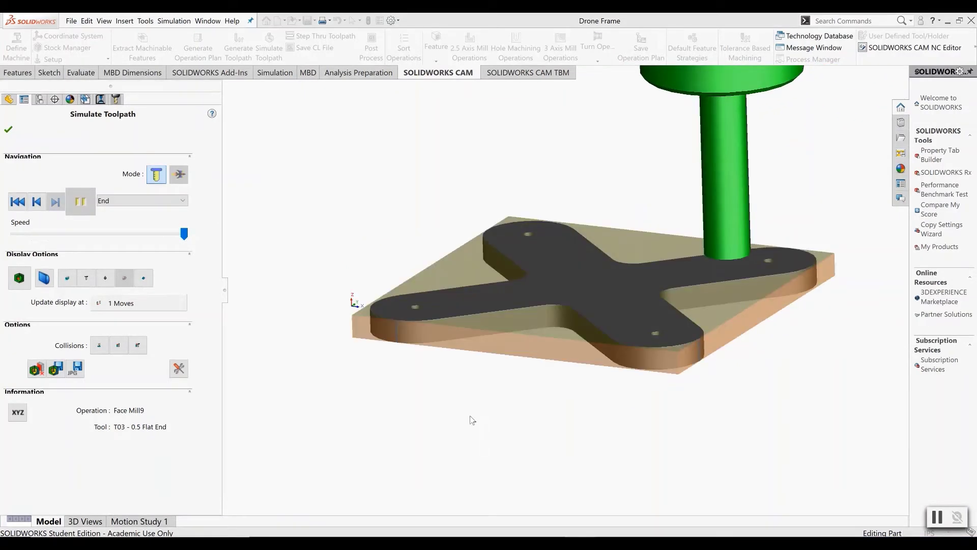
{"action": "left_click", "coordinate": [7, 131]}
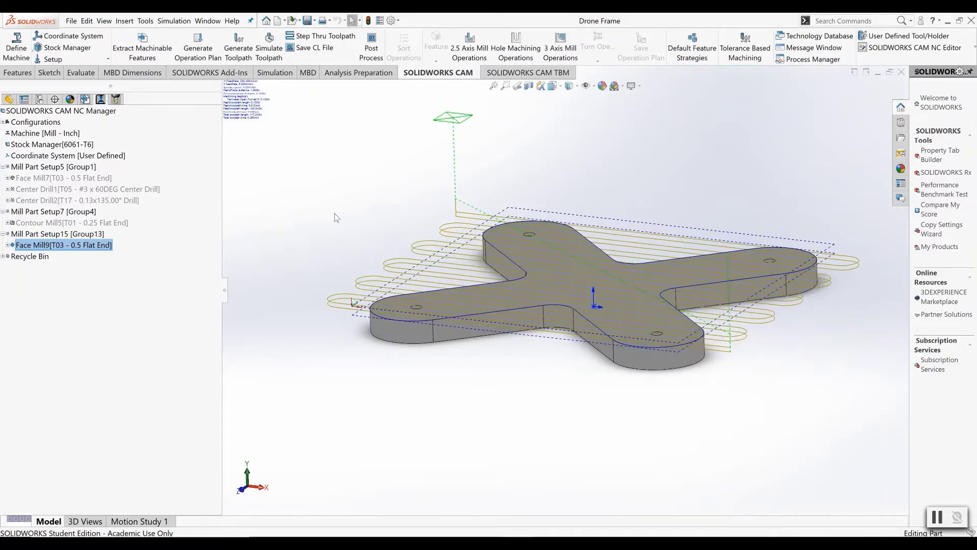
{"action": "scroll", "coordinate": [432, 305], "scroll_direction": "down", "scroll_amount": 5}
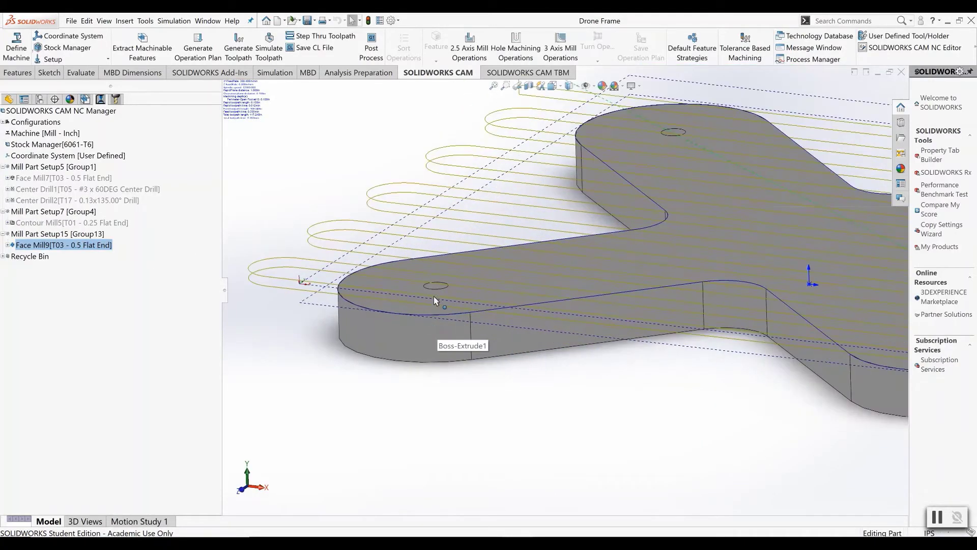
{"action": "middle_click_drag", "start_coordinate": [435, 285], "coordinate": [397, 333]}
{"action": "scroll", "coordinate": [390, 338], "scroll_direction": "up", "scroll_amount": 4}
{"action": "scroll", "coordinate": [634, 313], "scroll_direction": "up", "scroll_amount": 3}
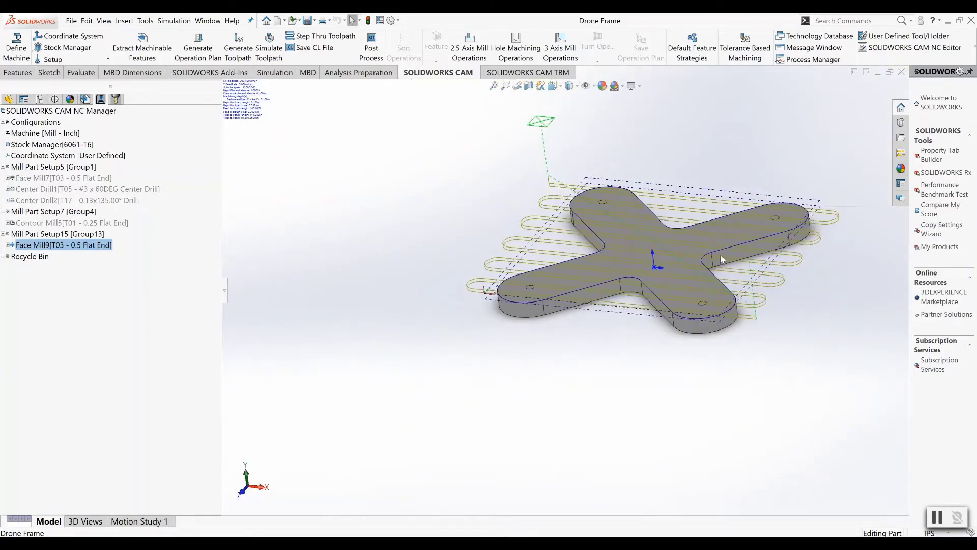
{"action": "middle_click_drag", "start_coordinate": [633, 313], "coordinate": [510, 180]}
{"action": "scroll", "coordinate": [720, 173], "scroll_direction": "down", "scroll_amount": 2}
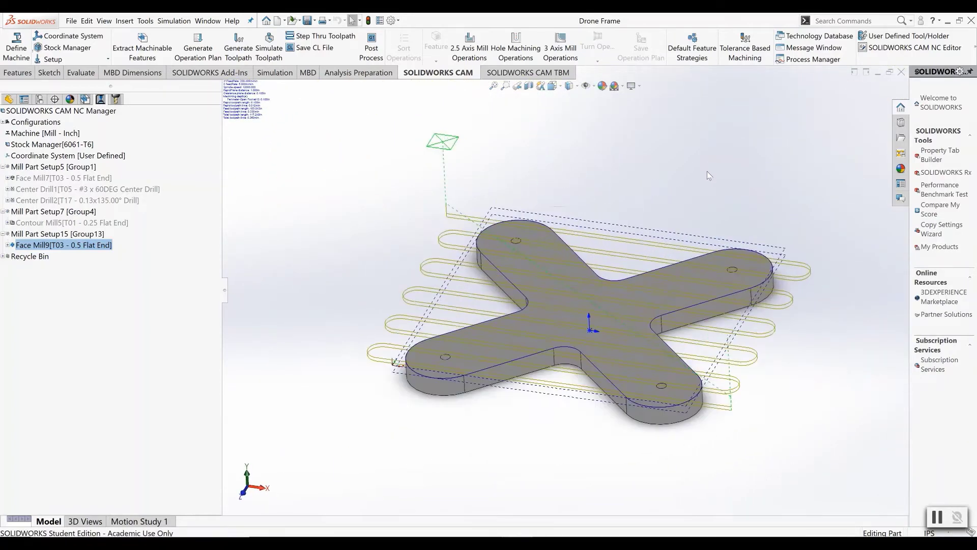
- Start a Center Drill hole machining operation with tool T05 - #3 x 60DEG Center Drill
{"action": "left_click", "coordinate": [524, 54]}
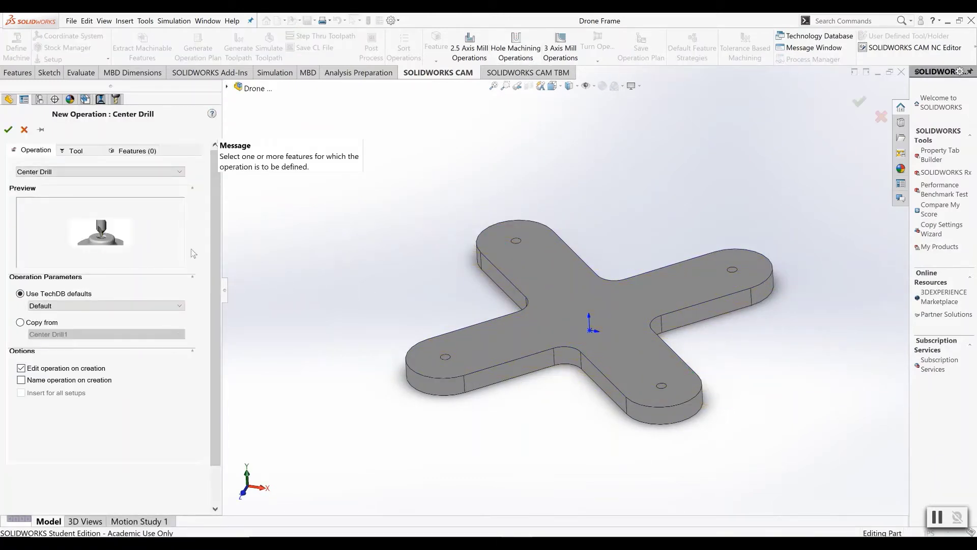
{"action": "left_click", "coordinate": [85, 172]}
{"action": "left_click", "coordinate": [85, 174]}
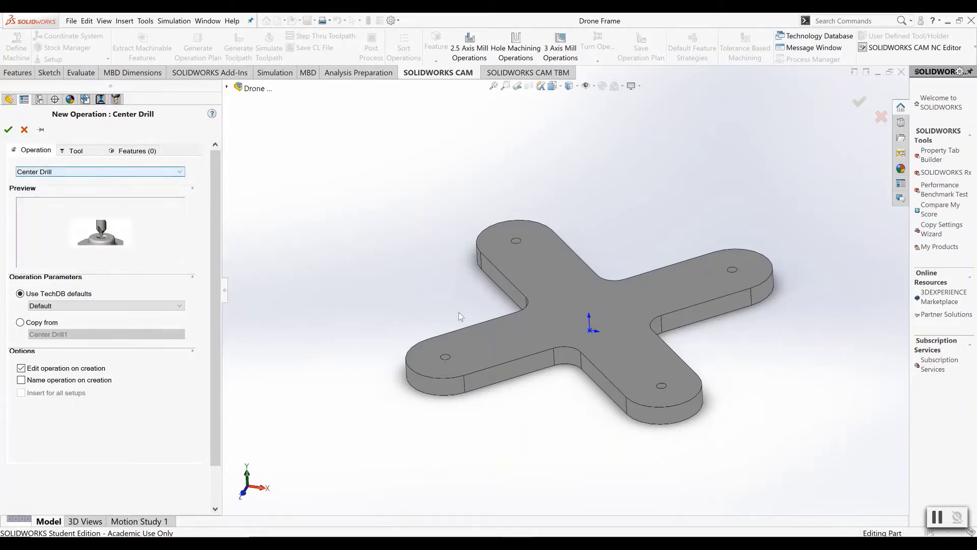
{"action": "left_click", "coordinate": [76, 150]}
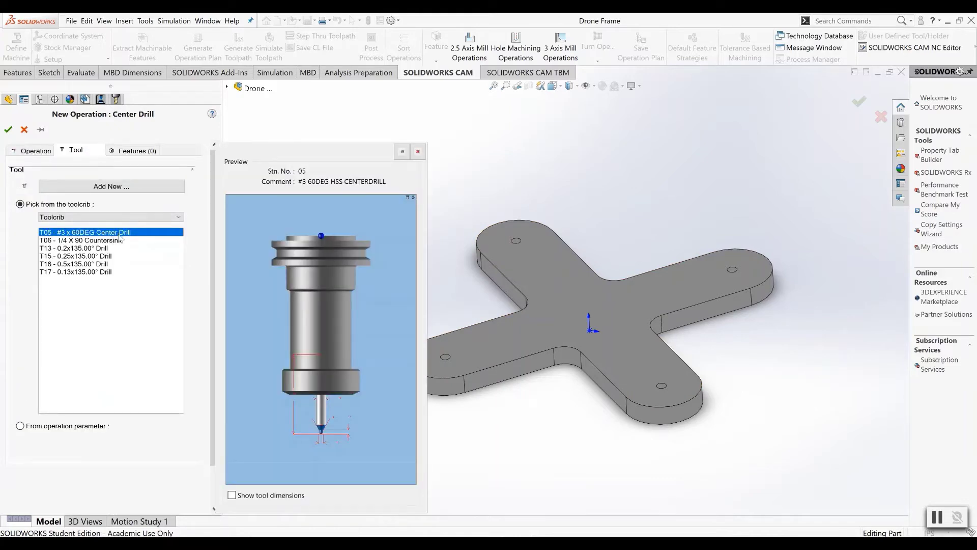
- Start creating a hole feature for the center drill from Sketch4 and proceed to its end conditions
{"action": "left_click", "coordinate": [144, 152]}
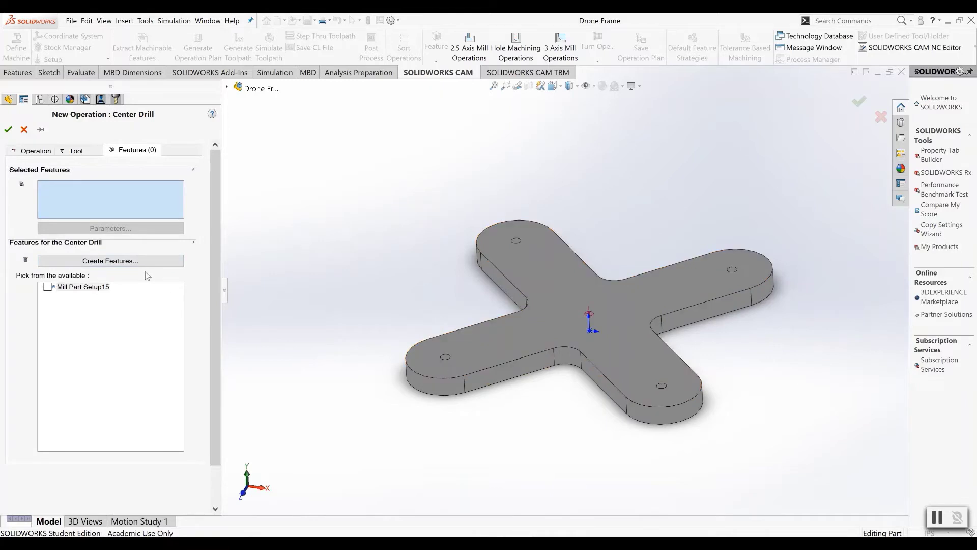
{"action": "left_click", "coordinate": [120, 262]}
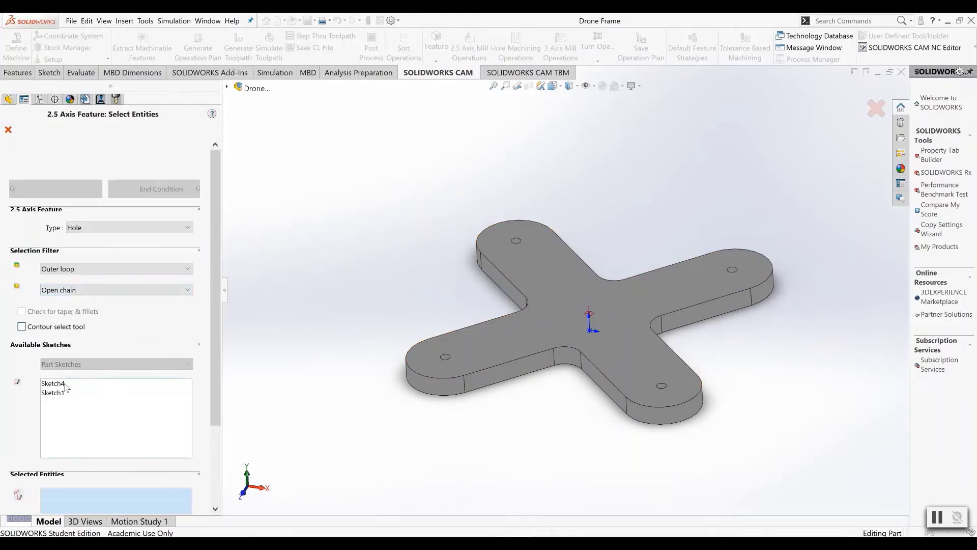
{"action": "left_click", "coordinate": [60, 384]}
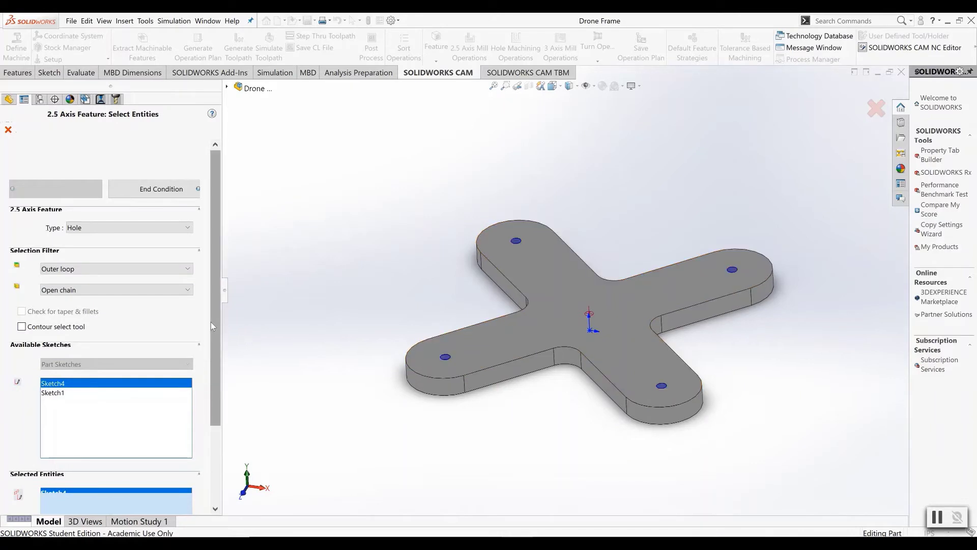
{"action": "left_click", "coordinate": [148, 191]}
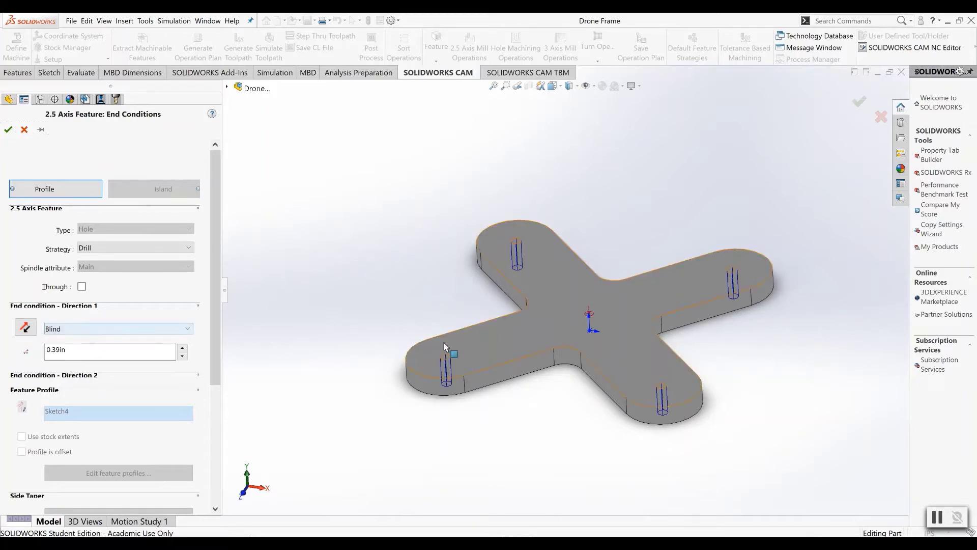
- Set the Sketch4 hole feature's blind end condition depth to 0.25 in and finish the feature
{"action": "middle_click_drag", "start_coordinate": [447, 350], "coordinate": [447, 271]}
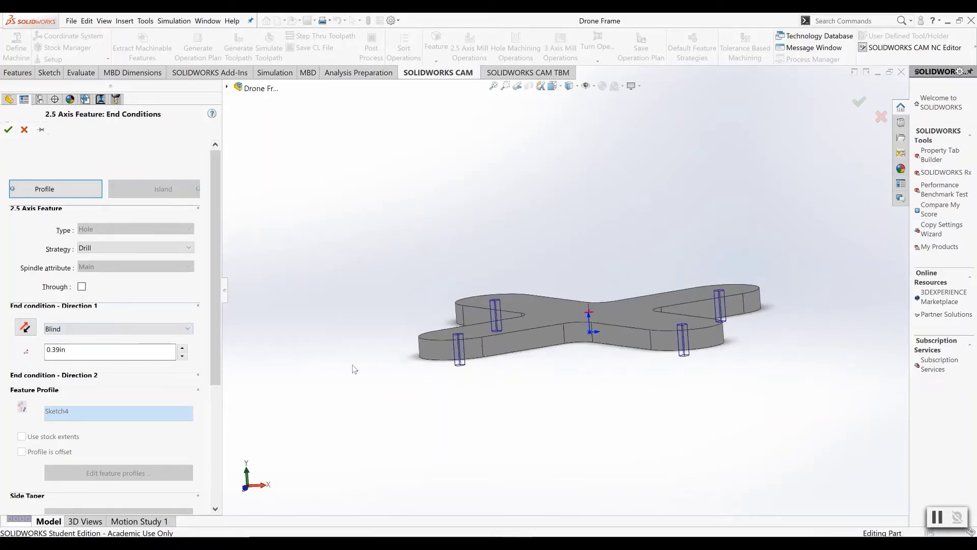
{"action": "scroll", "coordinate": [458, 341], "scroll_direction": "down", "scroll_amount": 8}
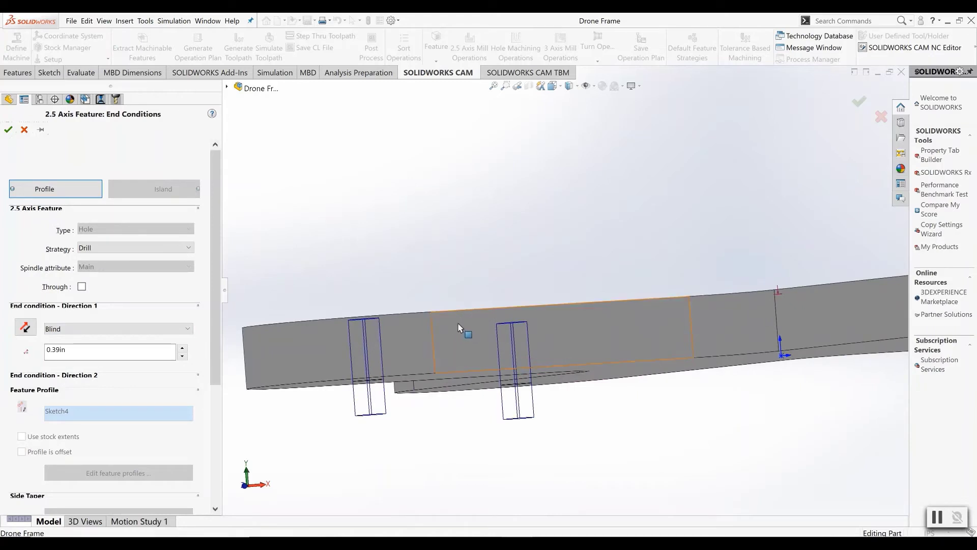
{"action": "middle_click_drag", "start_coordinate": [458, 329], "coordinate": [451, 355]}
{"action": "scroll", "coordinate": [304, 354], "scroll_direction": "up", "scroll_amount": 4}
{"action": "left_click_drag", "start_coordinate": [80, 347], "coordinate": [29, 343]}
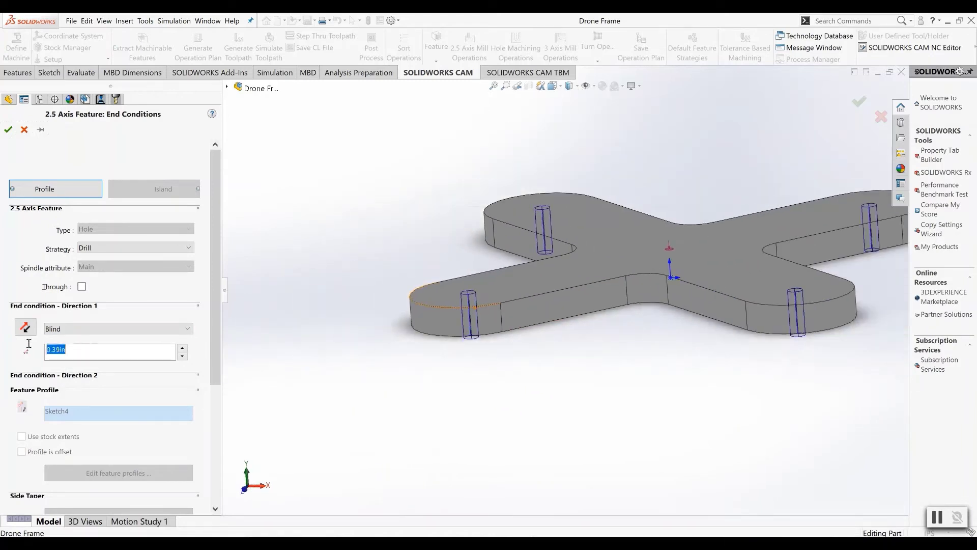
{"action": "type", "text": "0.25"}
{"action": "key", "text": "Return"}
- Check the hole group's depth on the frame, and create the center drill operation with its default parameters
{"action": "middle_click_drag", "start_coordinate": [521, 291], "coordinate": [517, 246]}
{"action": "scroll", "coordinate": [458, 245], "scroll_direction": "down", "scroll_amount": 7}
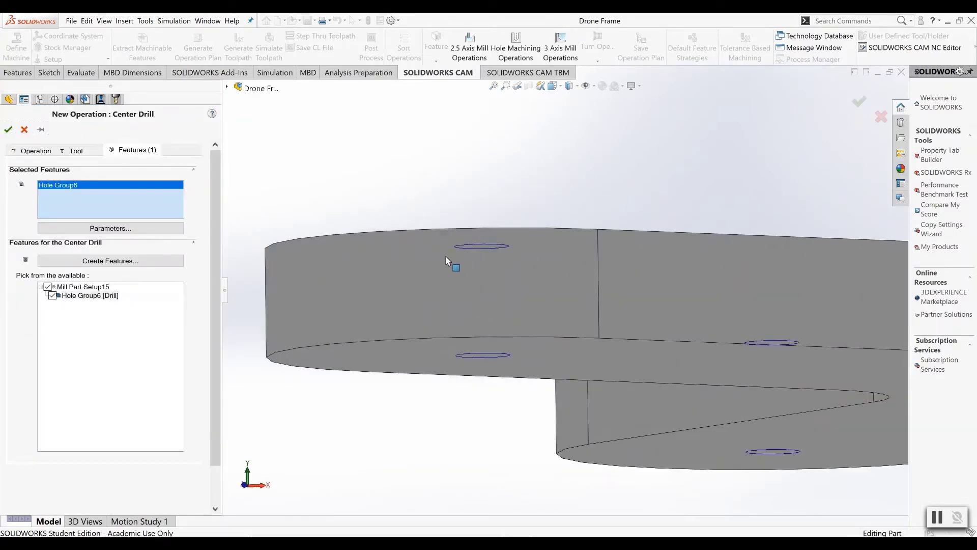
{"action": "middle_click_drag", "start_coordinate": [447, 260], "coordinate": [443, 309]}
{"action": "scroll", "coordinate": [355, 338], "scroll_direction": "up", "scroll_amount": 7}
{"action": "scroll", "coordinate": [356, 338], "scroll_direction": "up", "scroll_amount": 3}
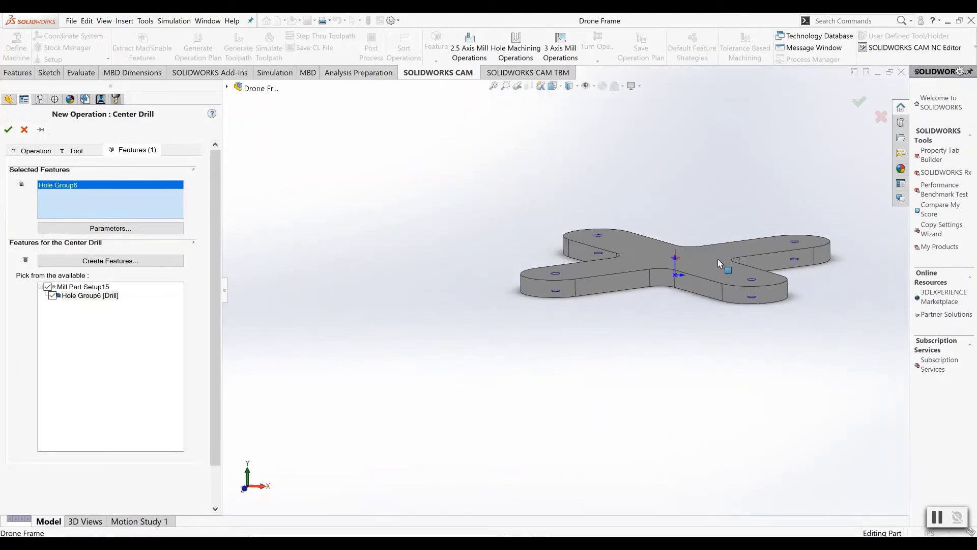
{"action": "scroll", "coordinate": [718, 260], "scroll_direction": "down", "scroll_amount": 3}
{"action": "left_click", "coordinate": [9, 129]}
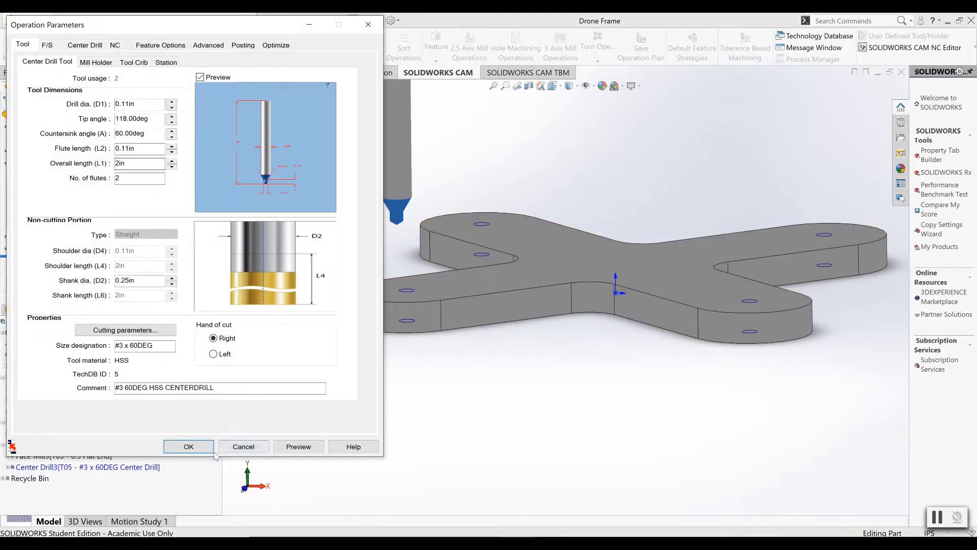
{"action": "left_click", "coordinate": [190, 447]}
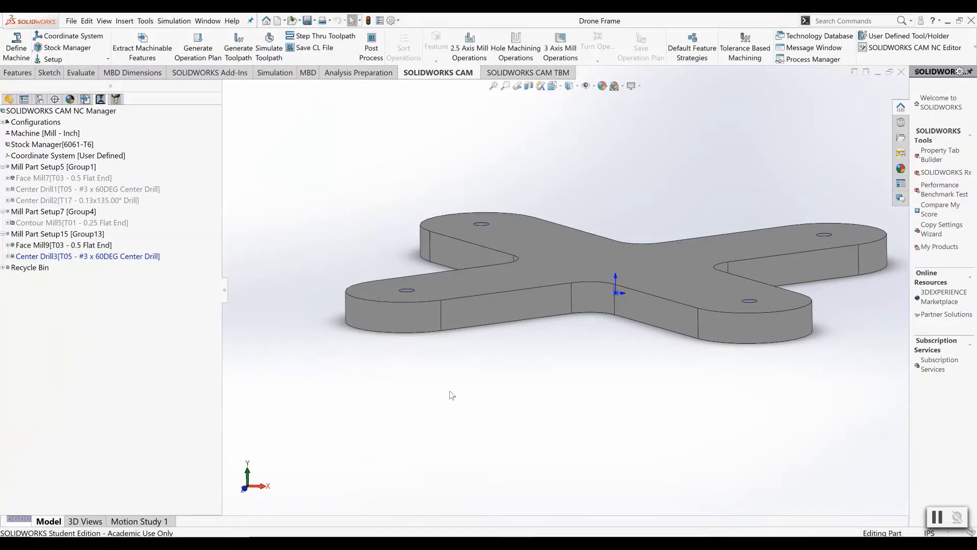
- Generate the toolpaths for the face mill and center drill operations and run the toolpath simulation
{"action": "scroll", "coordinate": [464, 404], "scroll_direction": "up", "scroll_amount": 2}
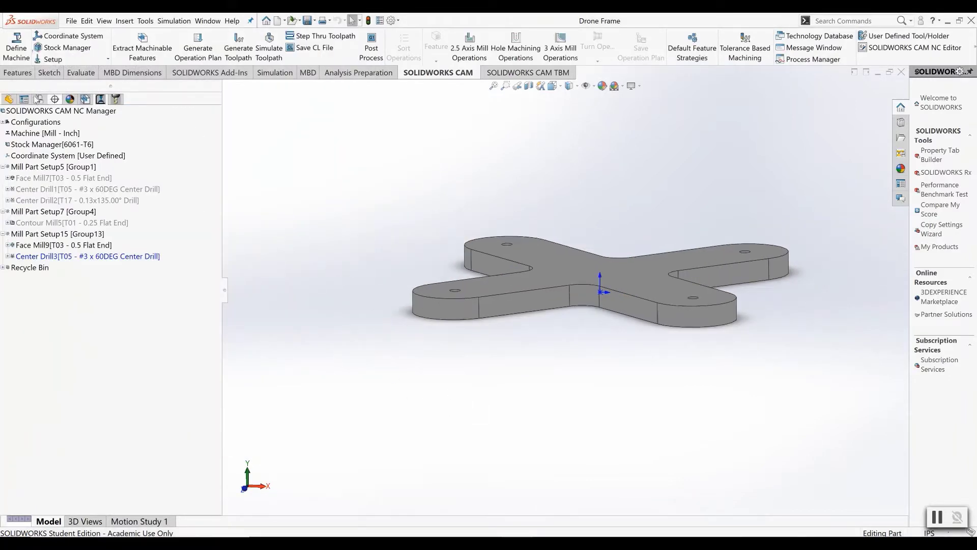
{"action": "left_click", "coordinate": [238, 51]}
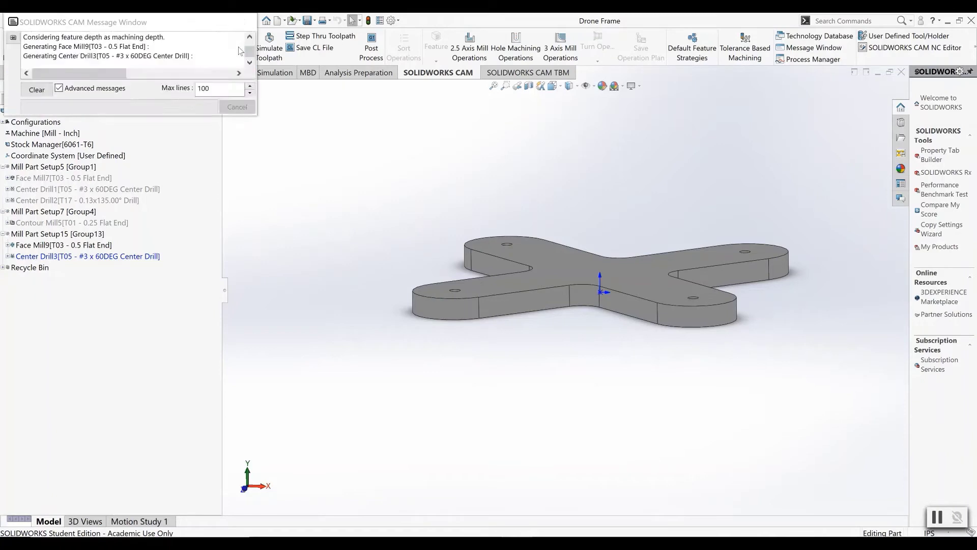
{"action": "left_click", "coordinate": [270, 51]}
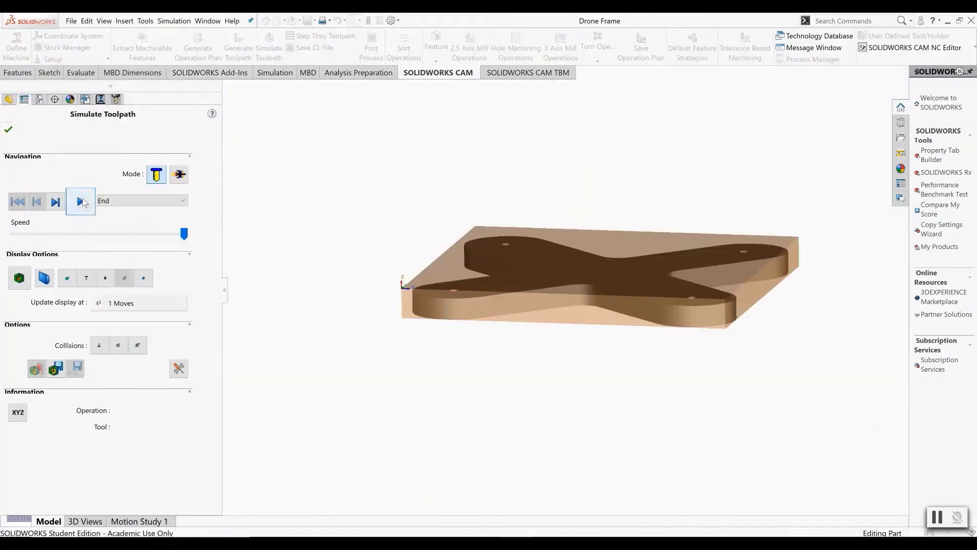
{"action": "left_click", "coordinate": [83, 201]}
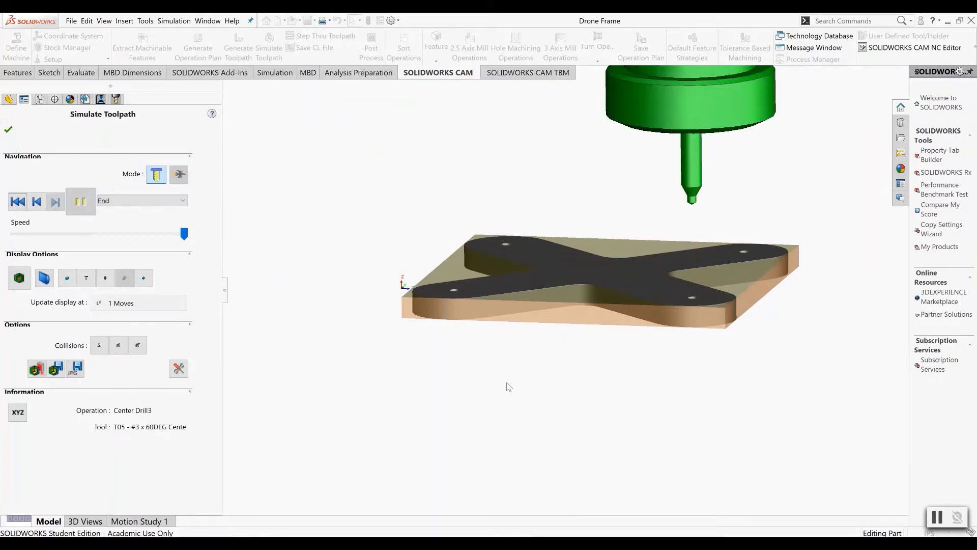
- Step the simulation back to inspect how deep the center drill plunges into the frame, and close the simulation
{"action": "left_click", "coordinate": [38, 202]}
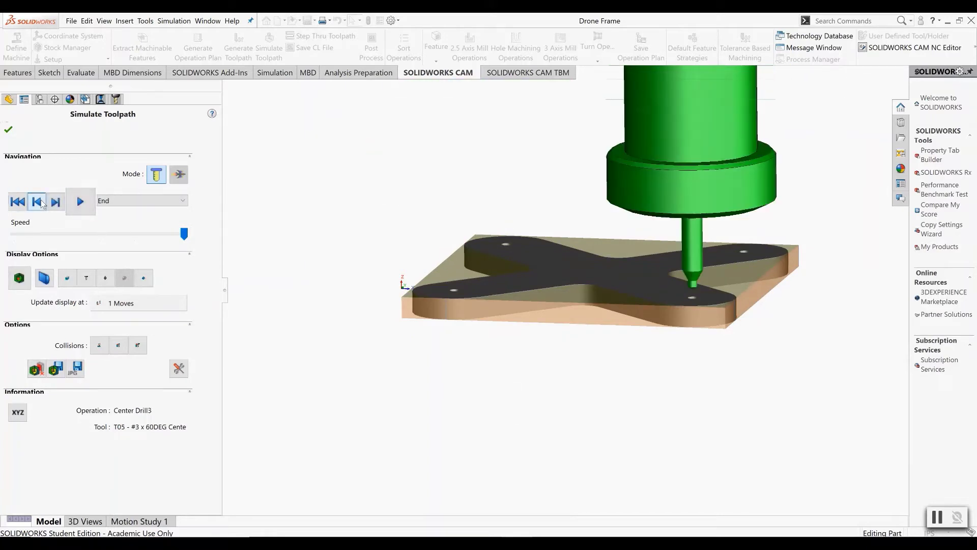
{"action": "left_click", "coordinate": [37, 202]}
{"action": "scroll", "coordinate": [695, 300], "scroll_direction": "down", "scroll_amount": 3}
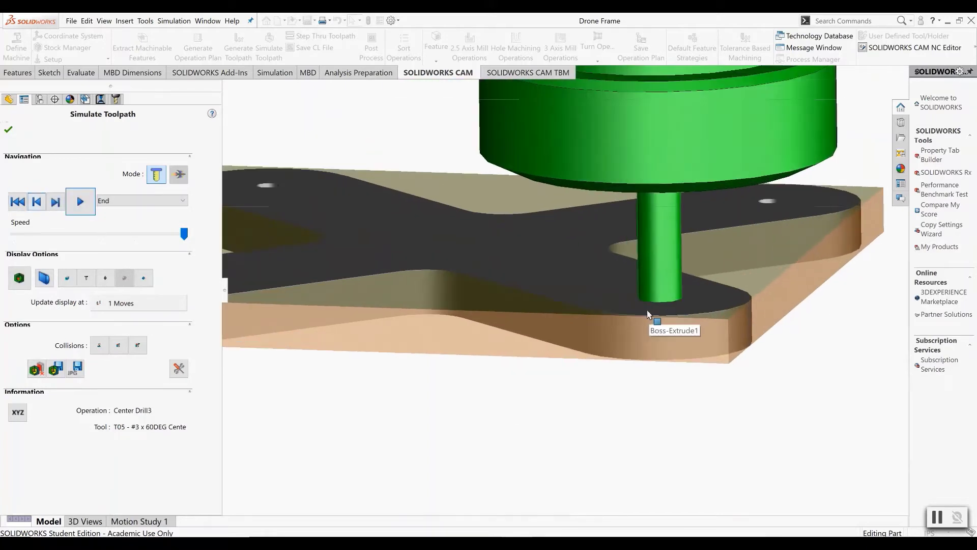
{"action": "middle_click_drag", "start_coordinate": [661, 291], "coordinate": [643, 366]}
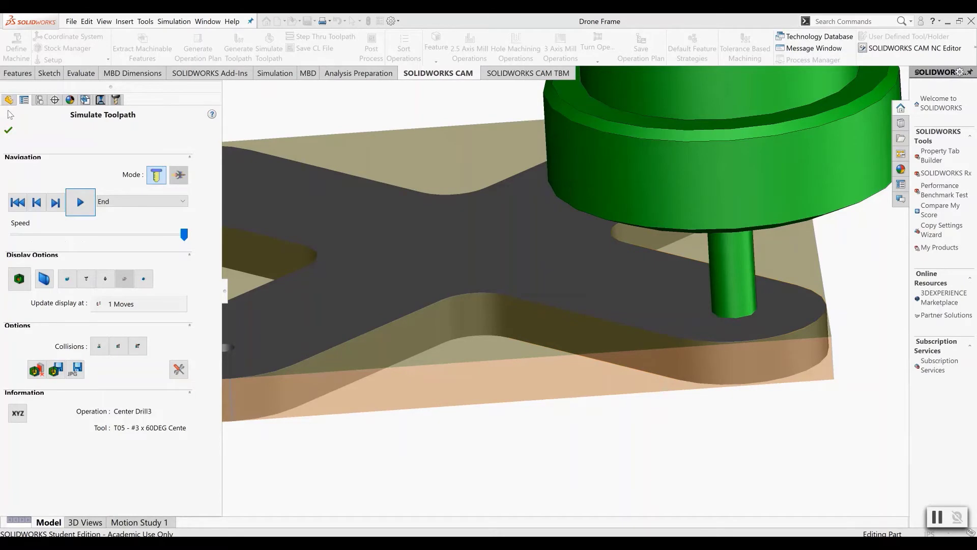
{"action": "left_click", "coordinate": [8, 134]}
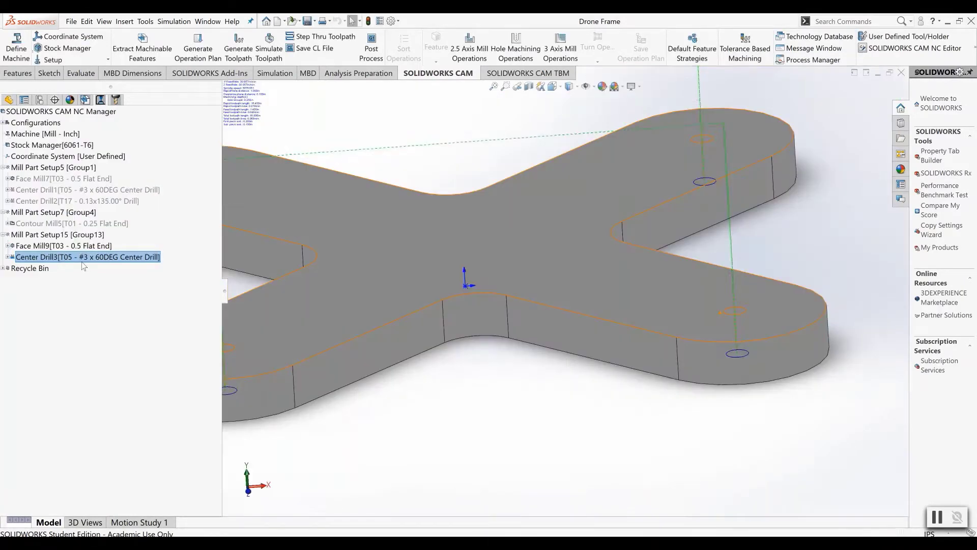
- Edit the center drill operation under Mill Part Setup15 and override its machining depth in the feature options to 0.05 in
{"action": "right_click", "coordinate": [67, 260]}
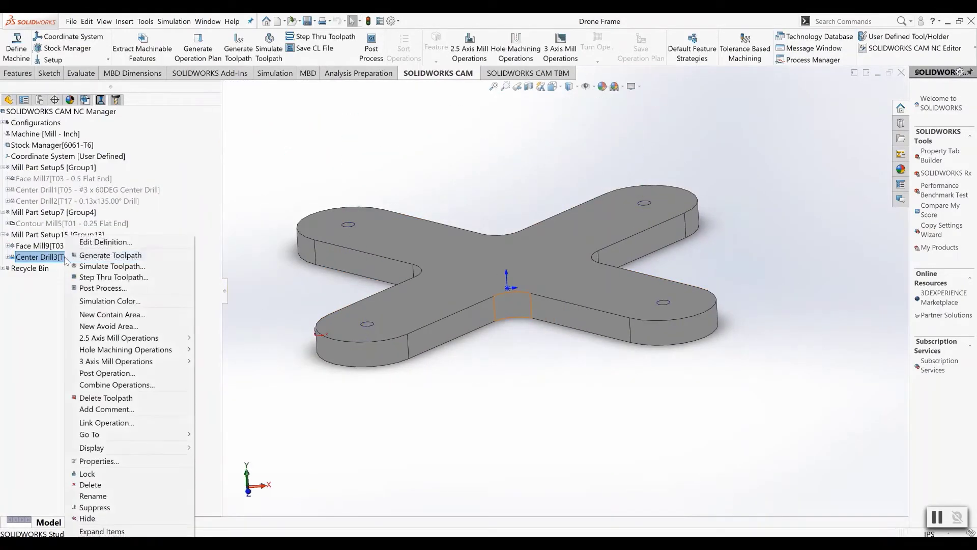
{"action": "left_click", "coordinate": [102, 242]}
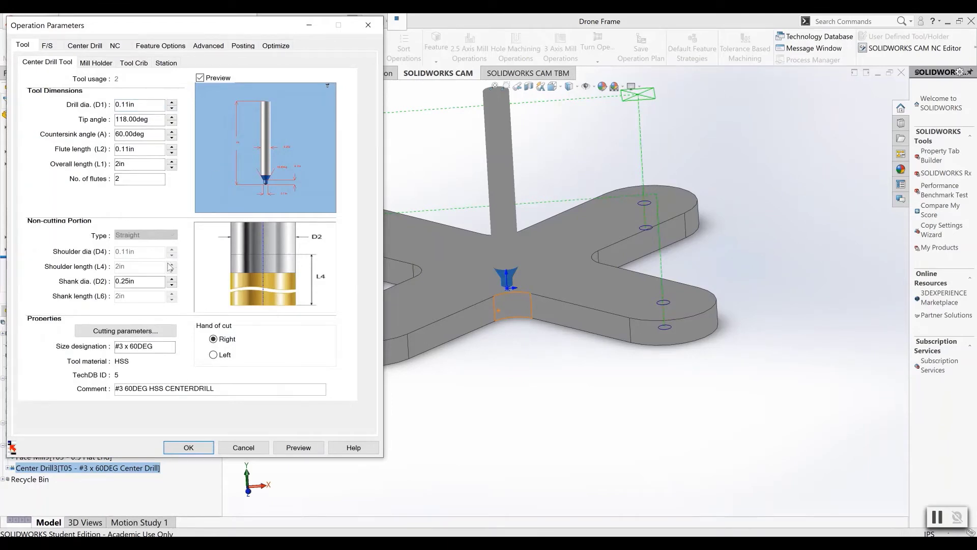
{"action": "left_click", "coordinate": [47, 45]}
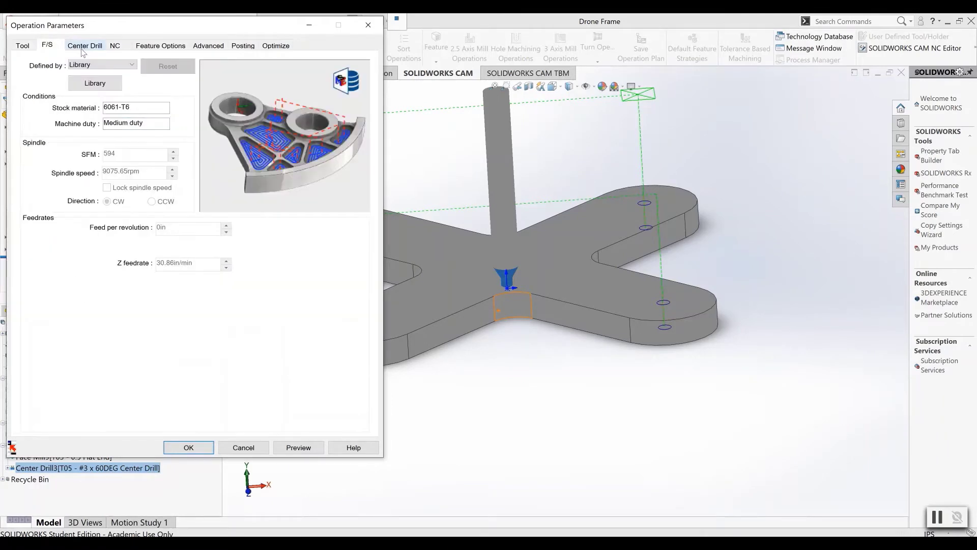
{"action": "left_click", "coordinate": [85, 45]}
{"action": "left_click", "coordinate": [115, 45]}
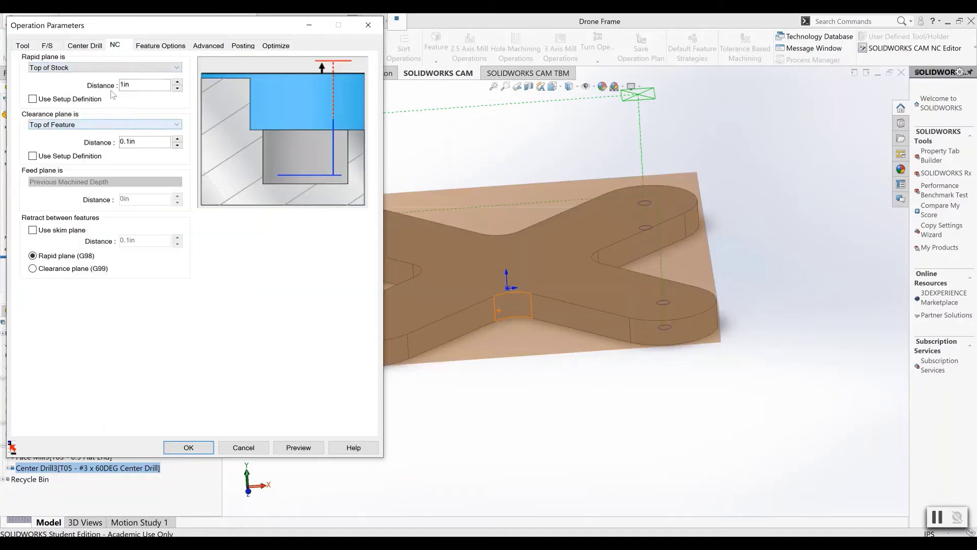
{"action": "left_click", "coordinate": [161, 46]}
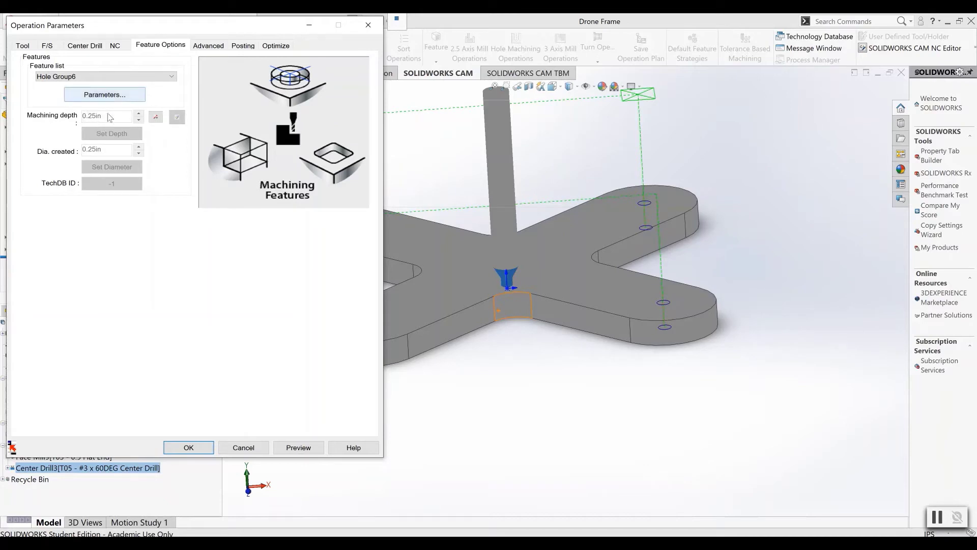
{"action": "left_click", "coordinate": [156, 118]}
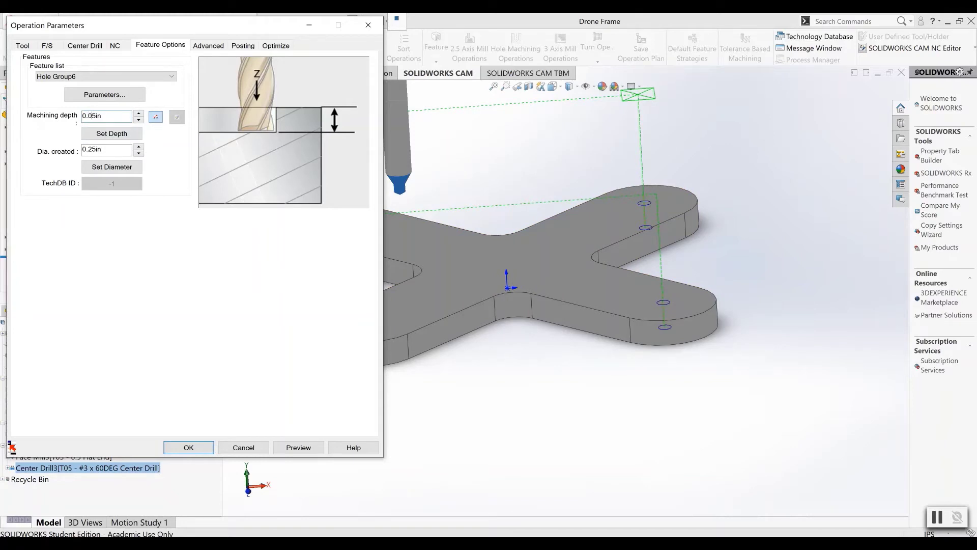
{"action": "left_click", "coordinate": [189, 447]}
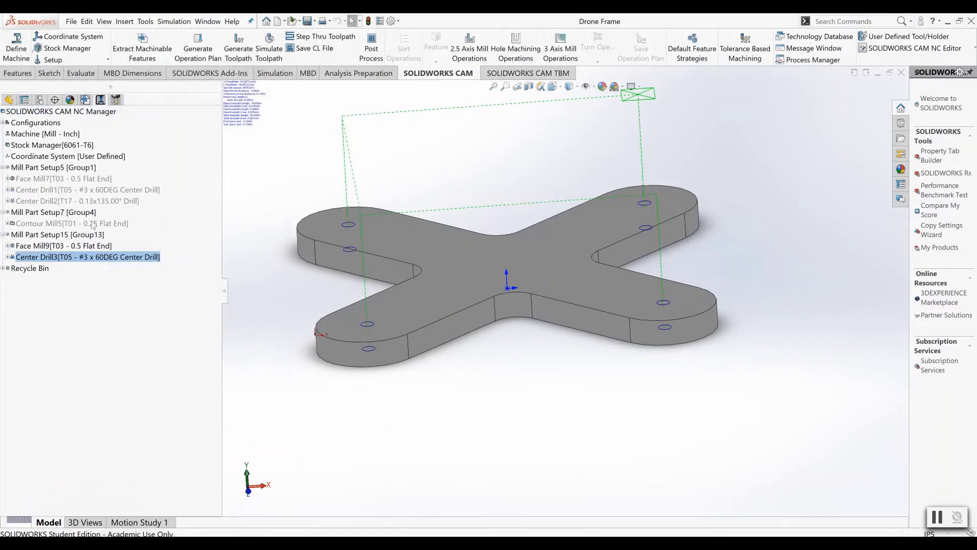
- Regenerate the toolpaths with the new center drill depth and simulate them, stepping back and replaying the last drilling moves
{"action": "left_click", "coordinate": [240, 50]}
{"action": "left_click", "coordinate": [271, 51]}
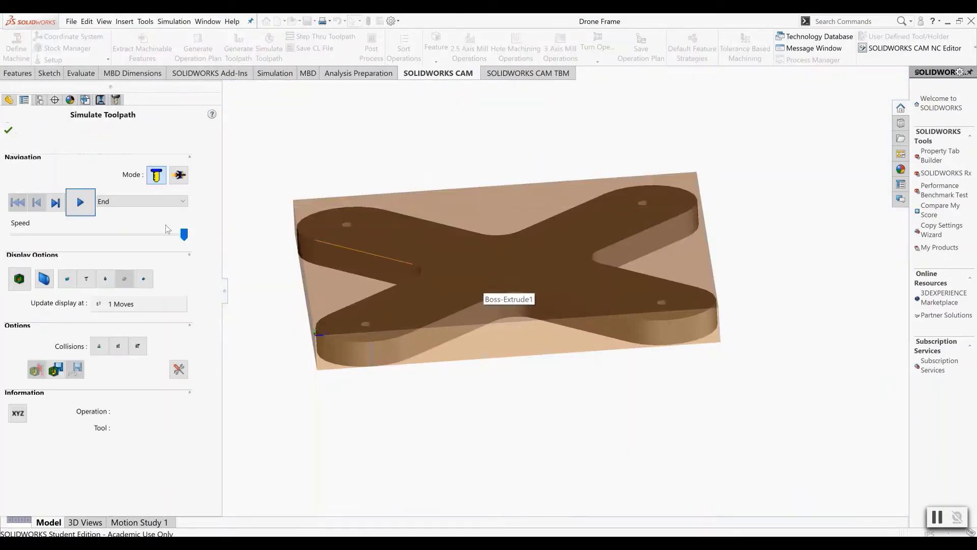
{"action": "left_click", "coordinate": [81, 202]}
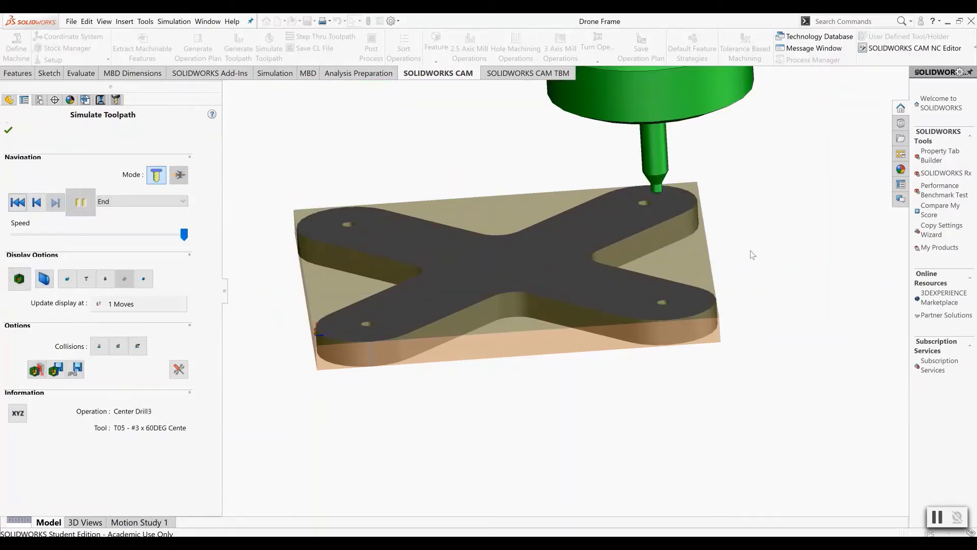
{"action": "left_click", "coordinate": [37, 202]}
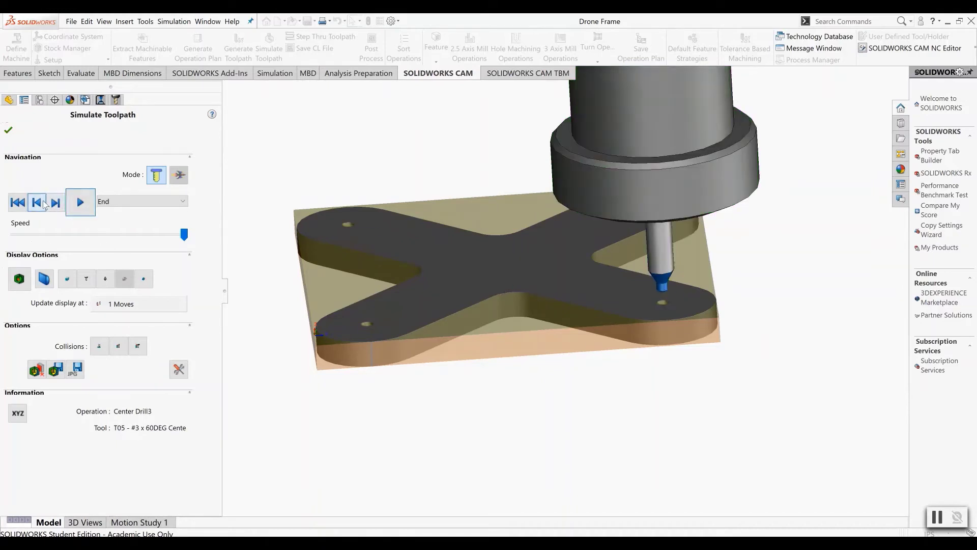
{"action": "left_click", "coordinate": [55, 202]}
{"action": "left_click", "coordinate": [80, 201]}
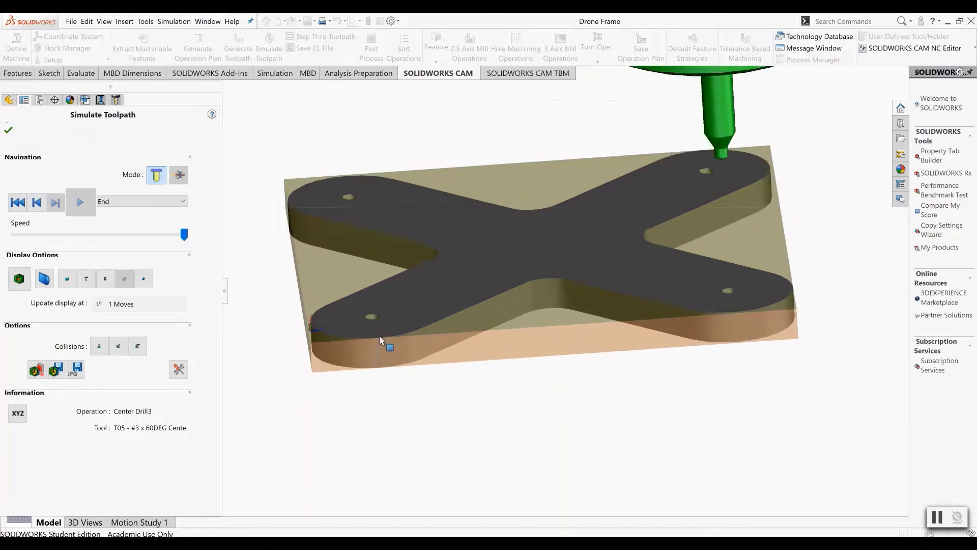
- Examine a center-drilled hole in the simulated stock up close, and close the simulation
{"action": "scroll", "coordinate": [462, 284], "scroll_direction": "down", "scroll_amount": 5}
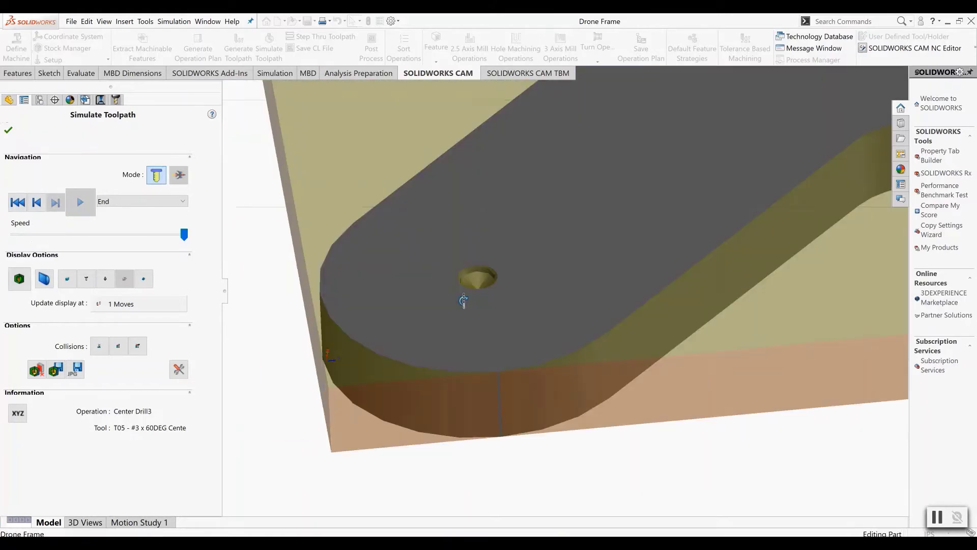
{"action": "middle_click_drag", "start_coordinate": [463, 301], "coordinate": [454, 391]}
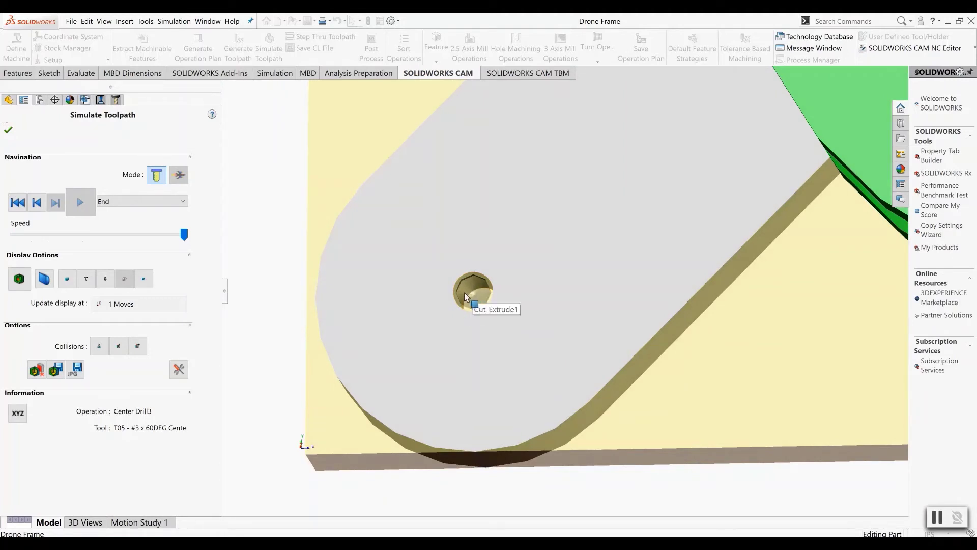
{"action": "scroll", "coordinate": [468, 293], "scroll_direction": "up", "scroll_amount": 3}
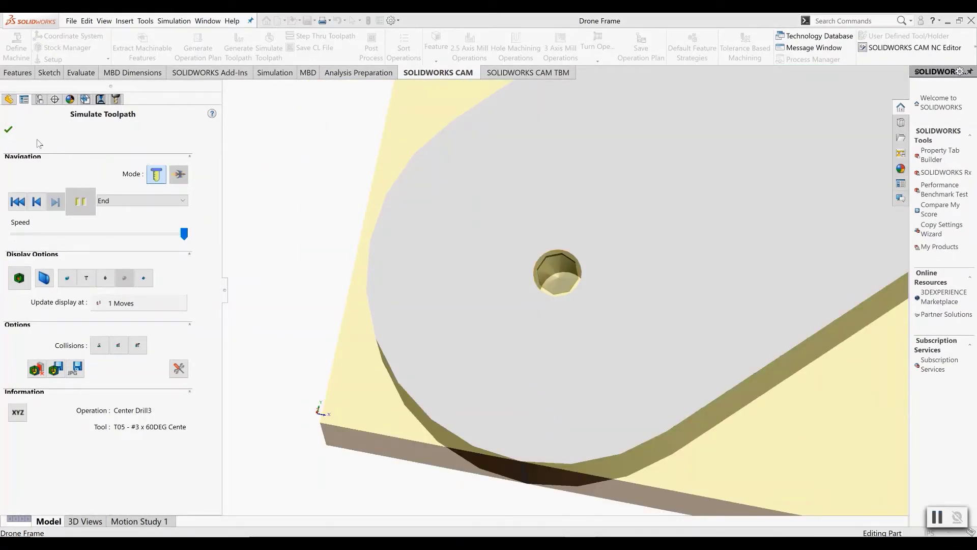
{"action": "left_click", "coordinate": [9, 130]}
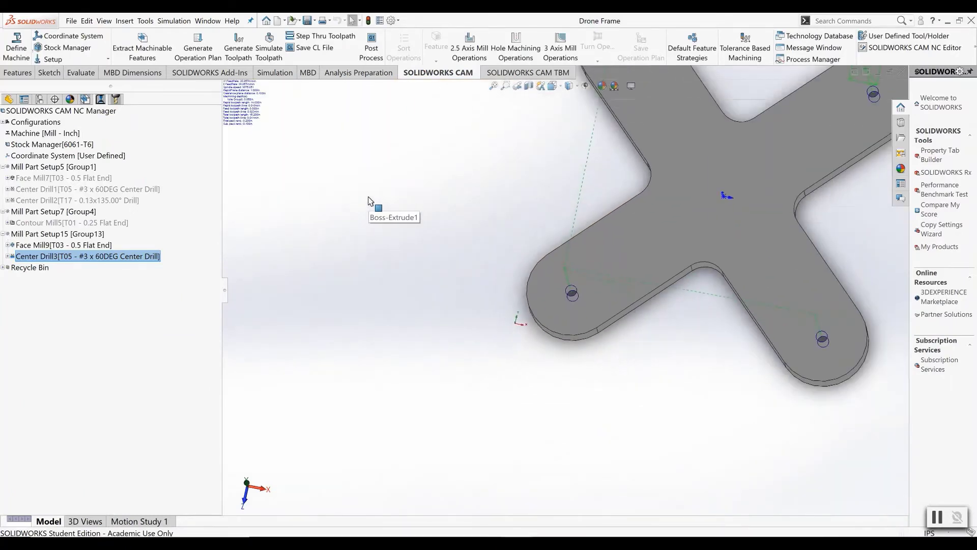
- Start a Drill hole machining operation with tool T17 - 0.13x135.00° Drill
{"action": "middle_click_drag", "start_coordinate": [615, 261], "coordinate": [616, 198]}
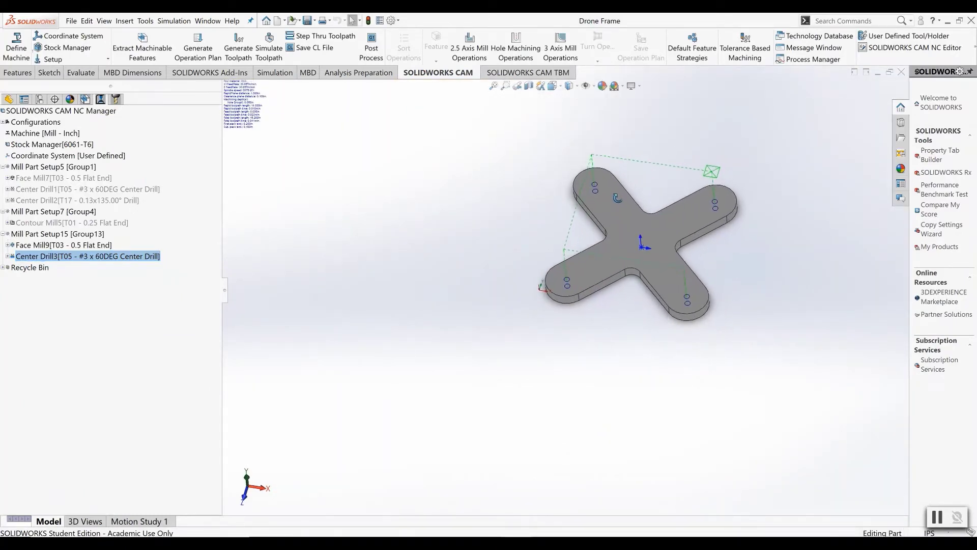
{"action": "scroll", "coordinate": [626, 239], "scroll_direction": "down", "scroll_amount": 3}
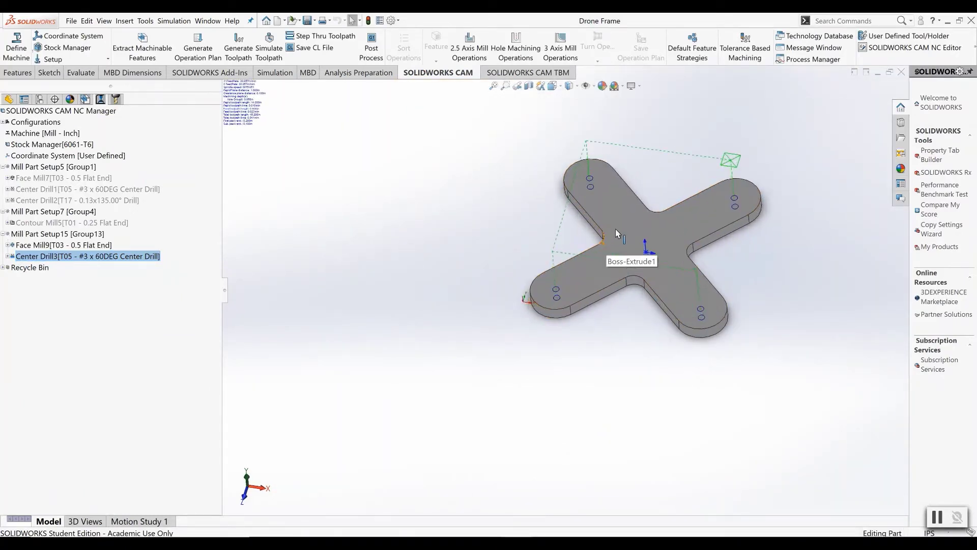
{"action": "left_click", "coordinate": [515, 47]}
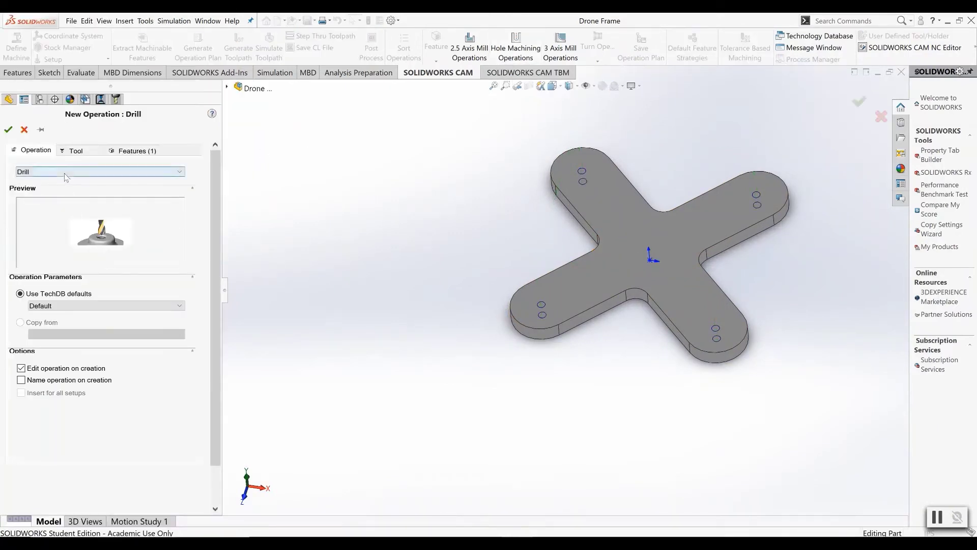
{"action": "left_click", "coordinate": [64, 173]}
{"action": "left_click", "coordinate": [63, 182]}
{"action": "left_click", "coordinate": [84, 154]}
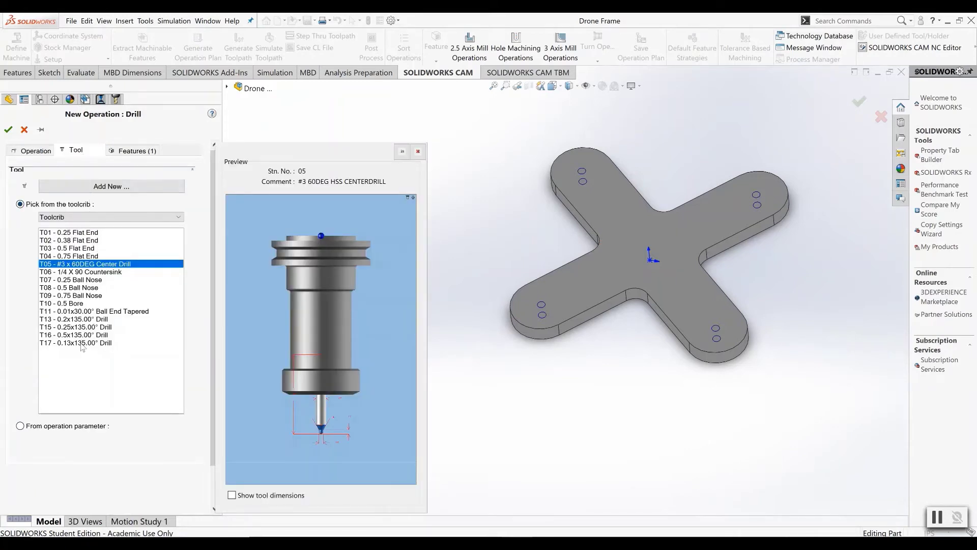
{"action": "left_click", "coordinate": [82, 343]}
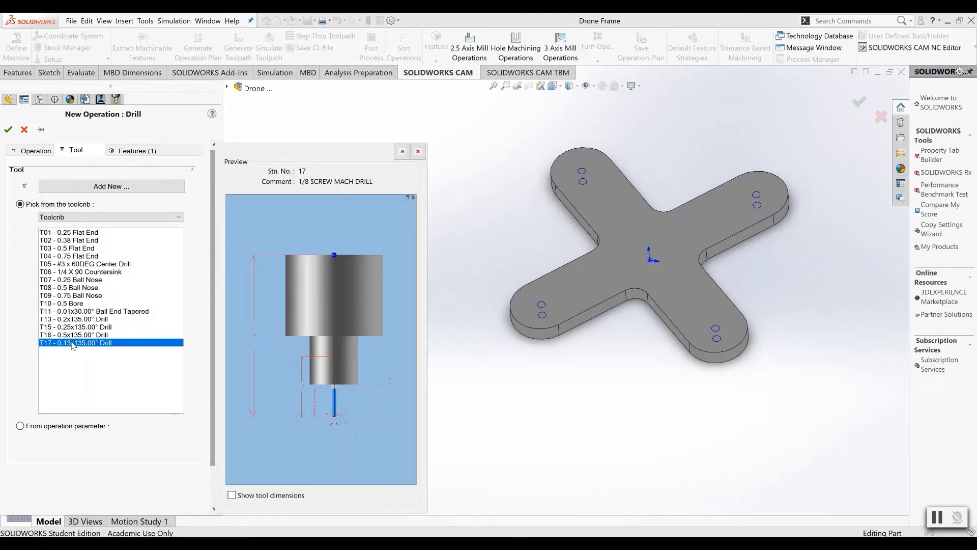
- Assign Hole Group6 to the new drill operation, and enable adding the tip length in its feature options
{"action": "left_click", "coordinate": [138, 152]}
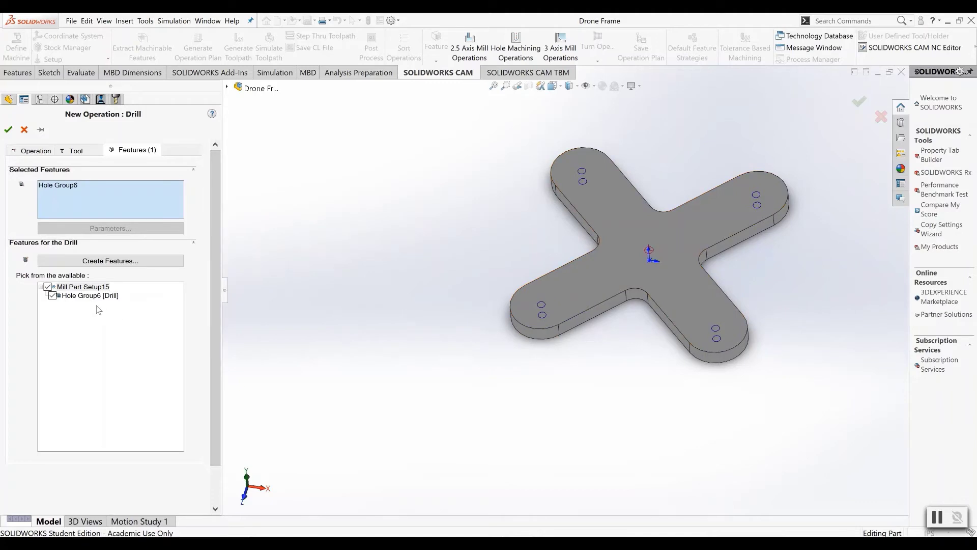
{"action": "left_click", "coordinate": [9, 129]}
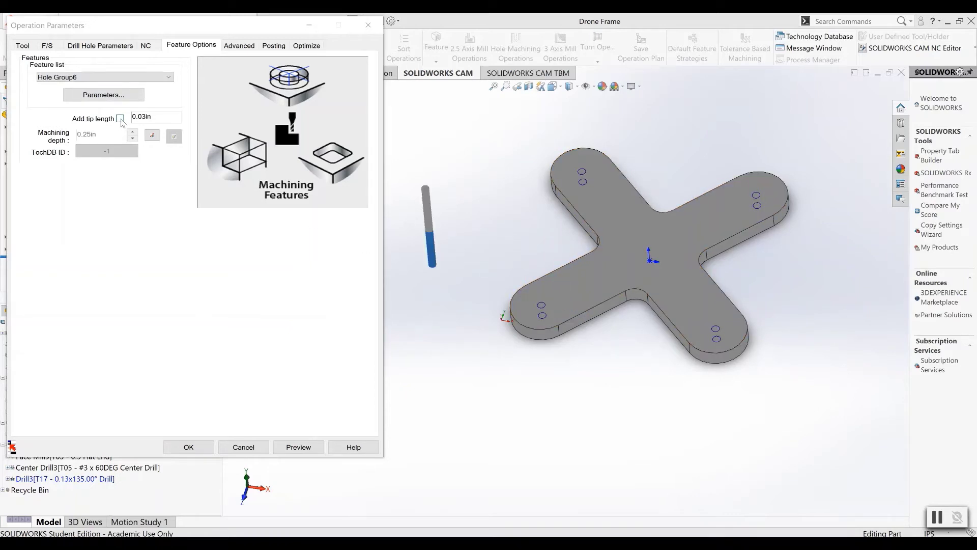
{"action": "mouse_move", "coordinate": [121, 120]}
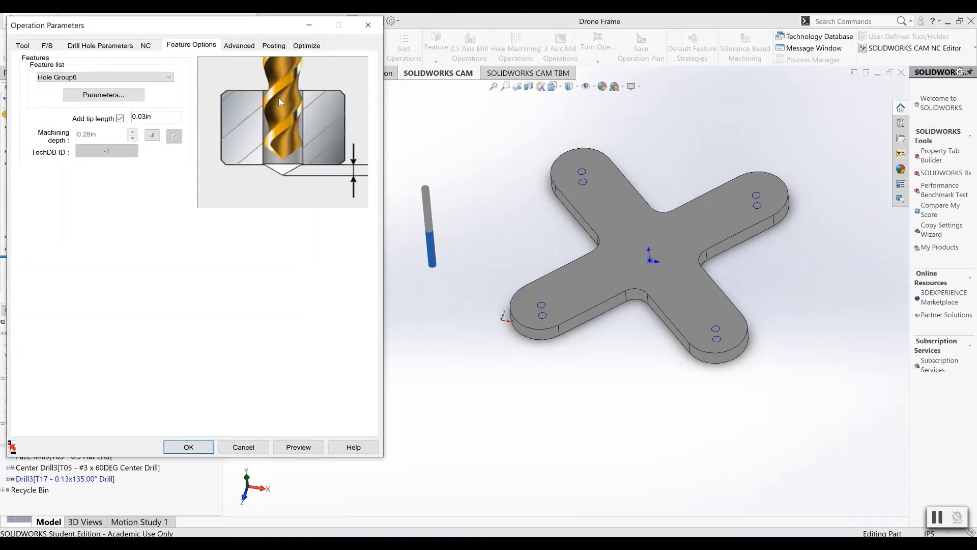
{"action": "left_click", "coordinate": [196, 442]}
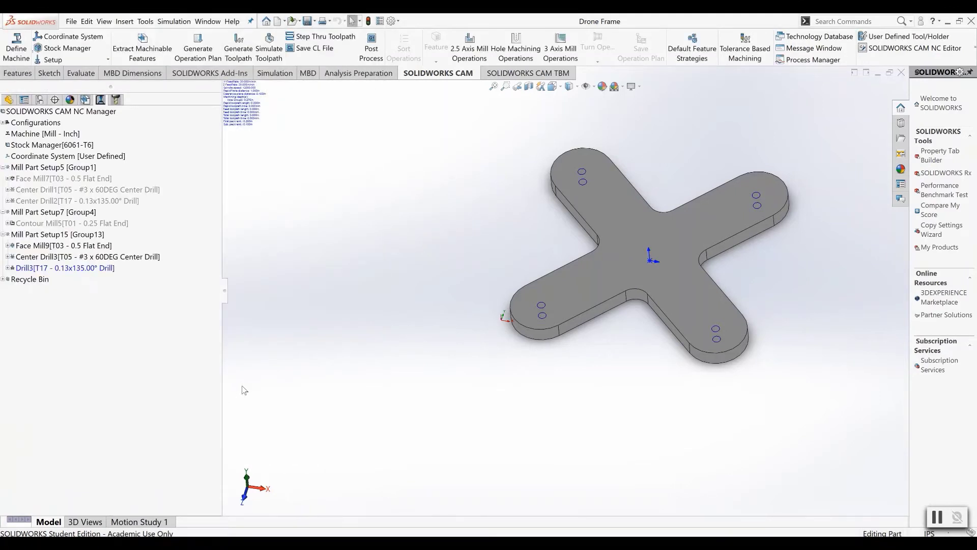
- Generate the toolpaths including the new drill operation and run the toolpath simulation on the whole stock
{"action": "left_click", "coordinate": [237, 53]}
{"action": "left_click", "coordinate": [268, 48]}
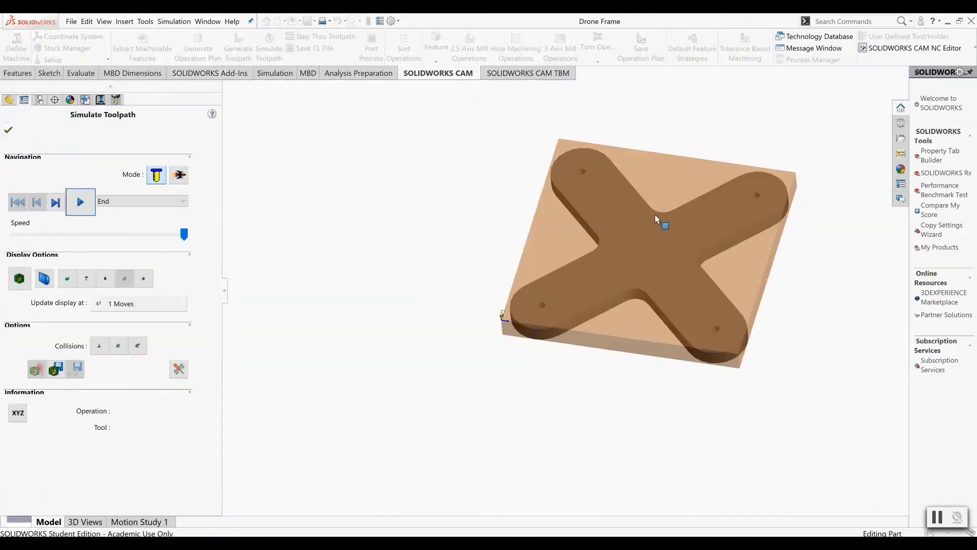
{"action": "middle_click_drag", "start_coordinate": [651, 288], "coordinate": [649, 223]}
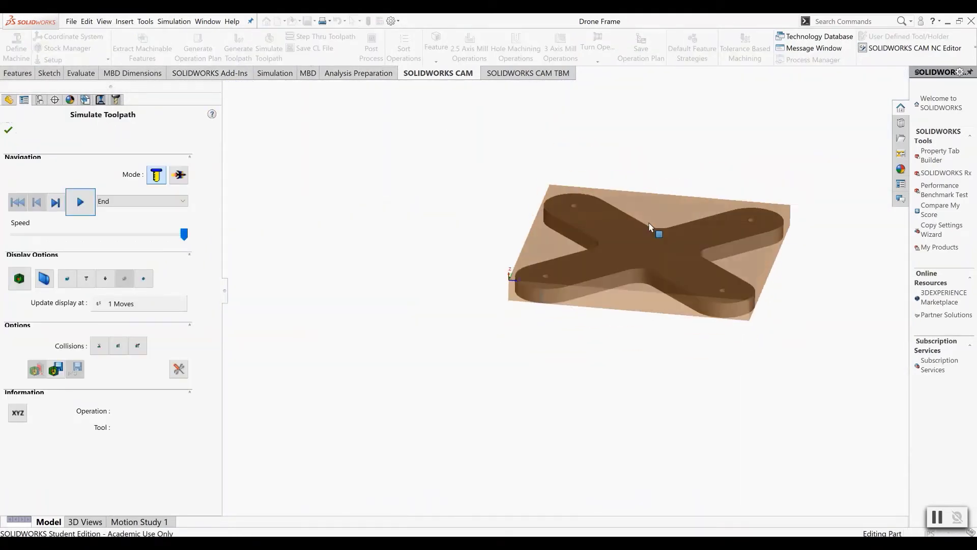
{"action": "left_click", "coordinate": [81, 202]}
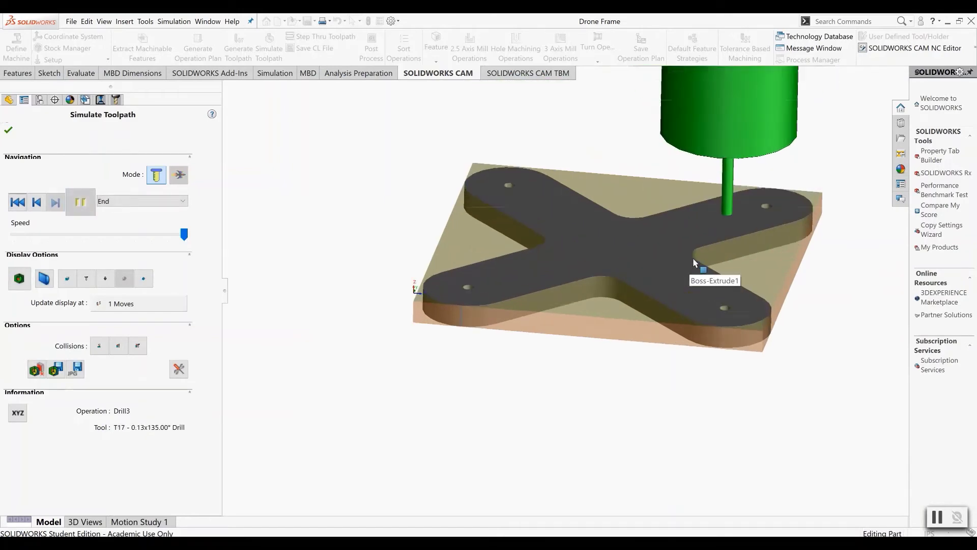
- Examine a drilled hole at the end of a frame arm in the simulated stock, and close the simulation
{"action": "scroll", "coordinate": [692, 258], "scroll_direction": "down", "scroll_amount": 6}
{"action": "scroll", "coordinate": [700, 337], "scroll_direction": "down", "scroll_amount": 8}
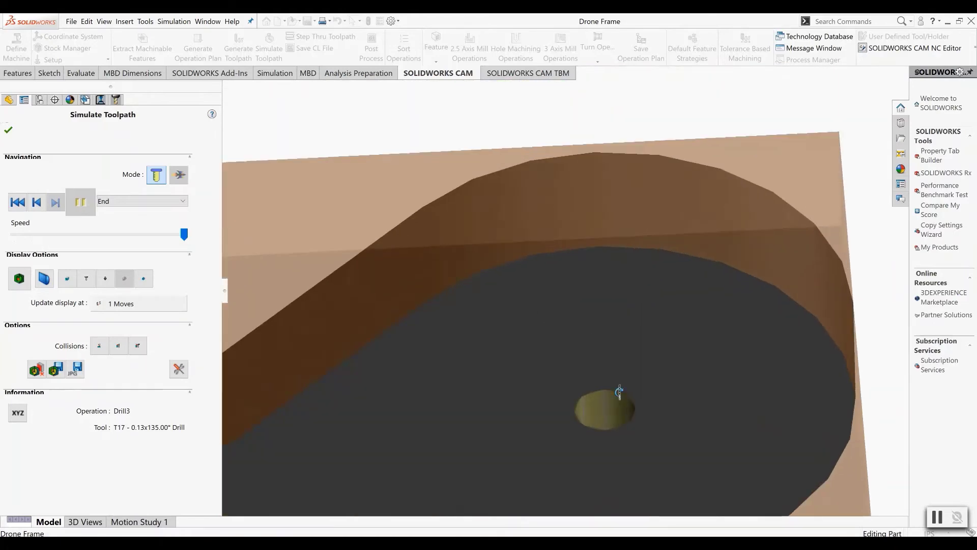
{"action": "middle_click_drag", "start_coordinate": [618, 393], "coordinate": [627, 314]}
{"action": "scroll", "coordinate": [626, 313], "scroll_direction": "up", "scroll_amount": 10}
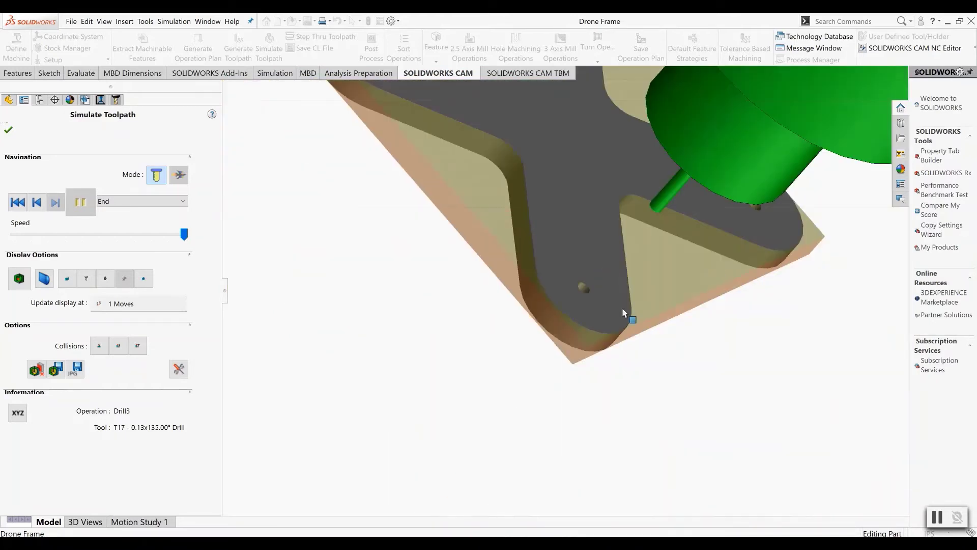
{"action": "left_click", "coordinate": [8, 132]}
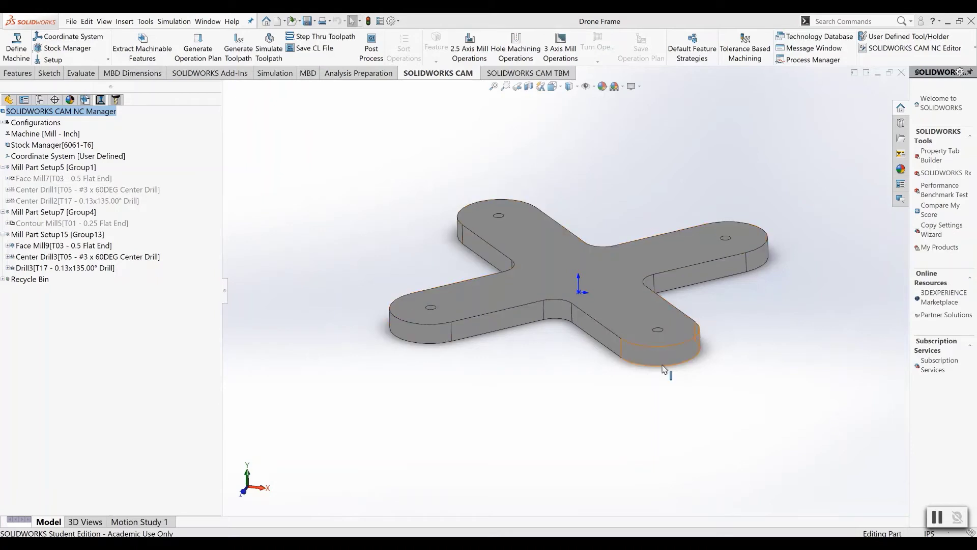
- Start a 2.5 axis Contour Mill operation with tool T01 - 0.25 Flat End
{"action": "left_click", "coordinate": [469, 59]}
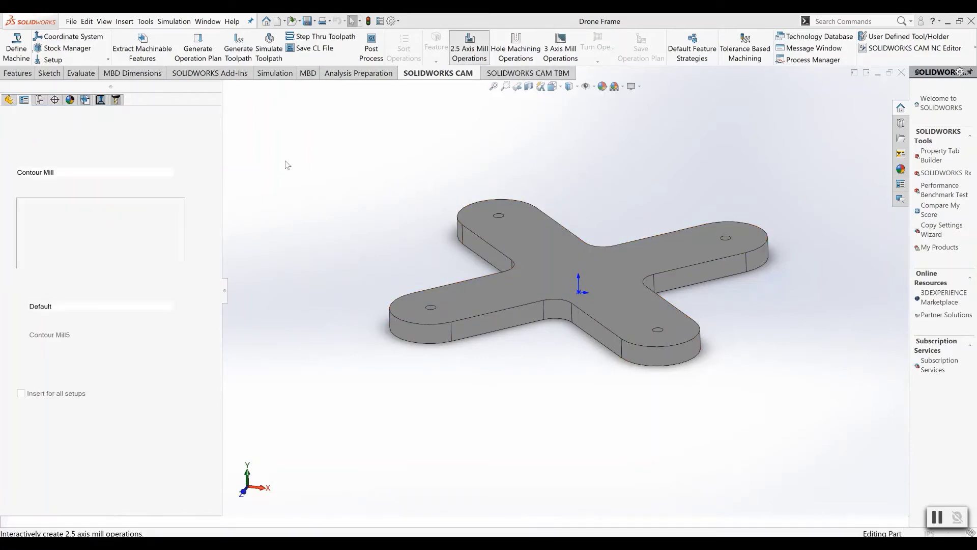
{"action": "left_click", "coordinate": [99, 174]}
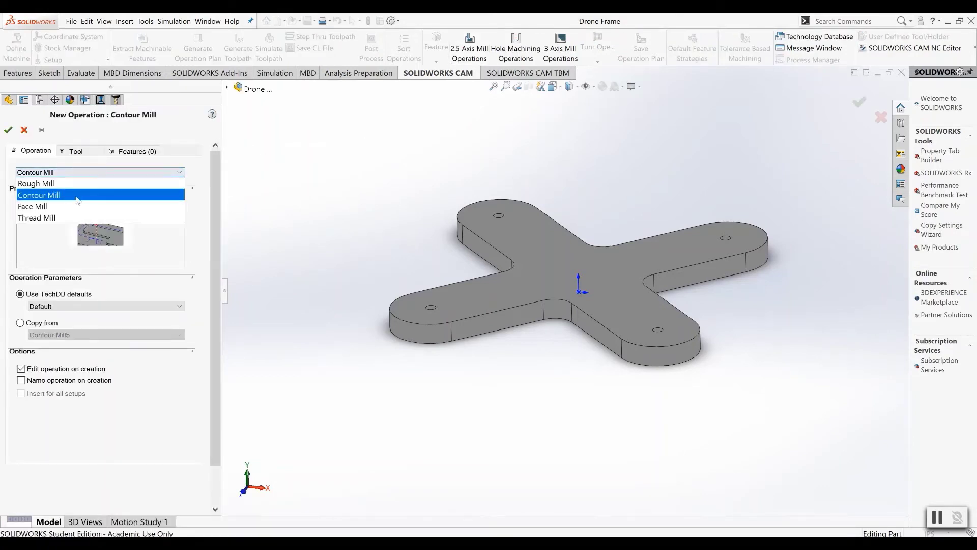
{"action": "left_click", "coordinate": [76, 192]}
{"action": "left_click", "coordinate": [76, 151]}
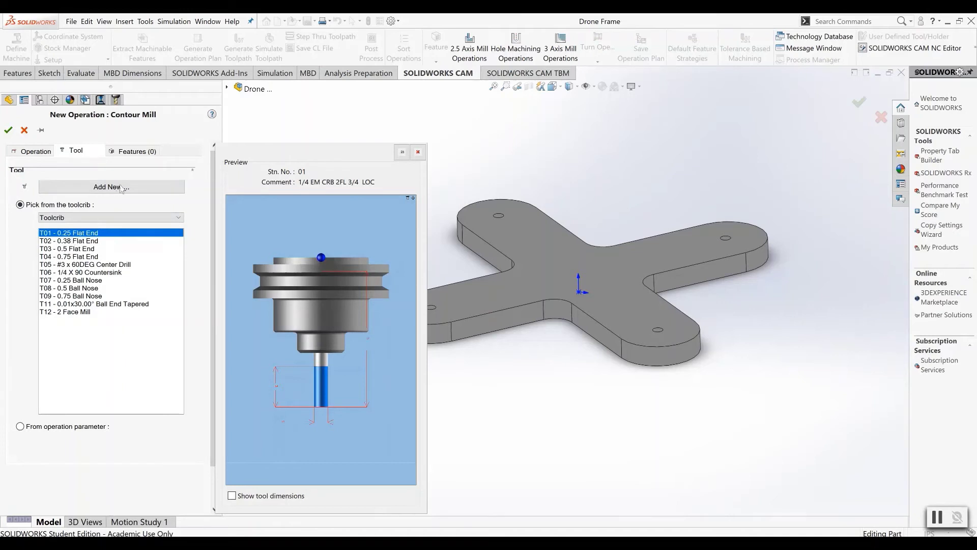
- Create a part perimeter feature for the contour mill, using a new setup on the frame's top face
{"action": "left_click", "coordinate": [133, 154]}
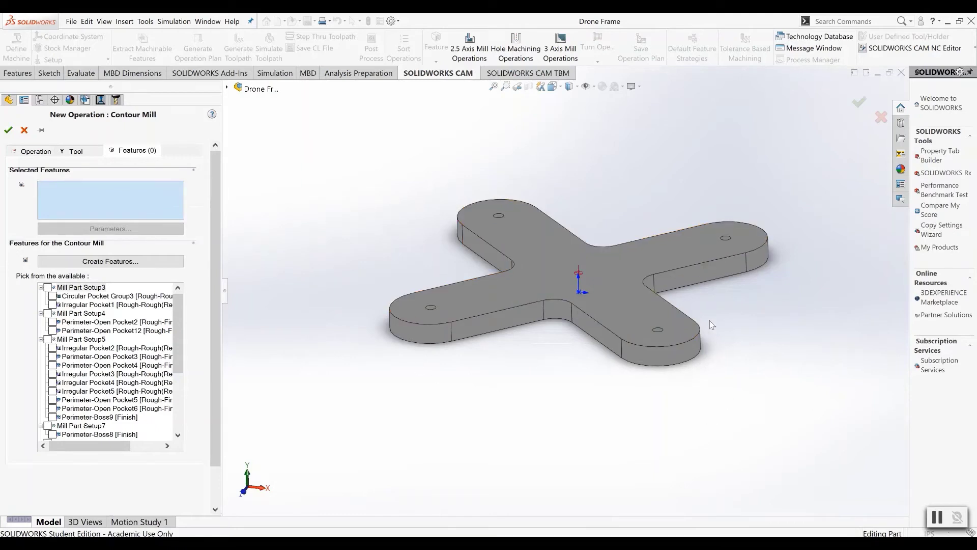
{"action": "left_click", "coordinate": [108, 262]}
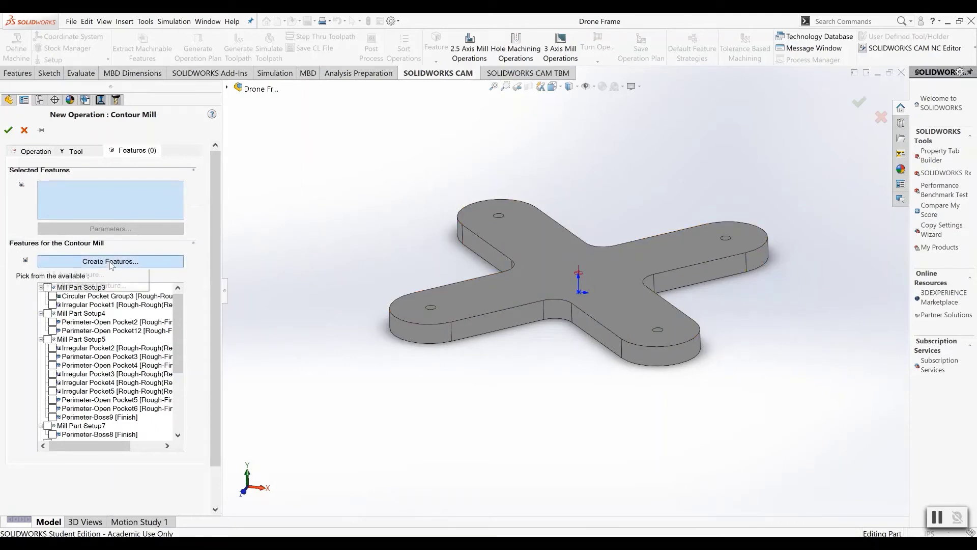
{"action": "left_click", "coordinate": [95, 285]}
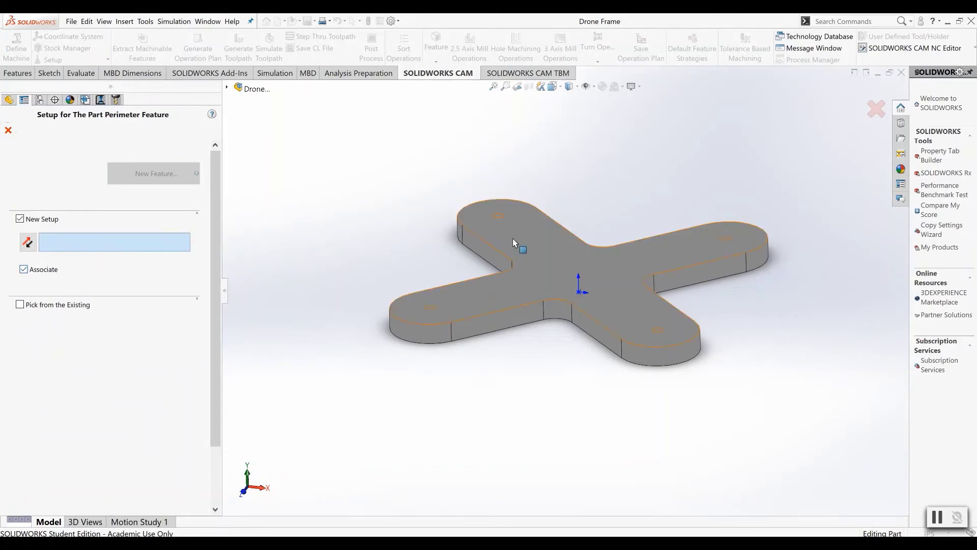
{"action": "left_click", "coordinate": [540, 257]}
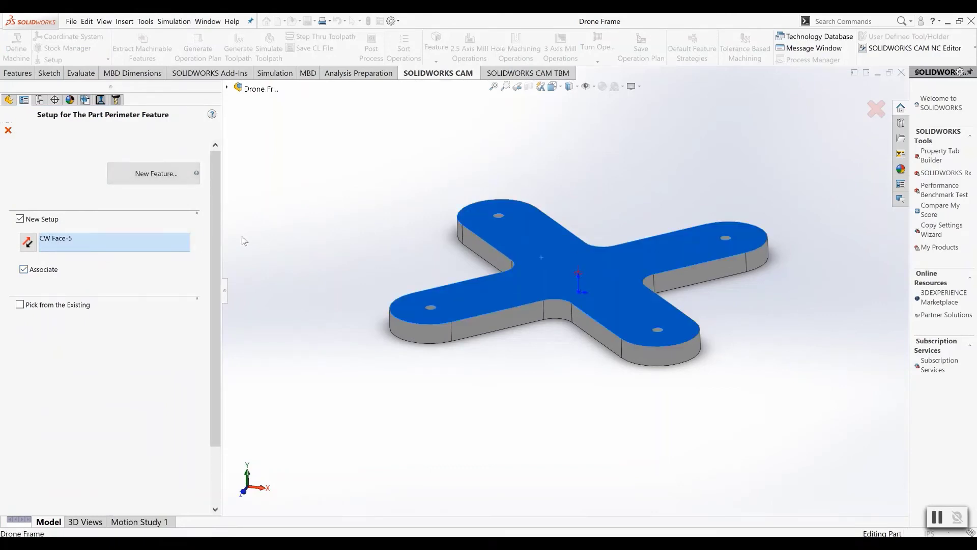
{"action": "left_click", "coordinate": [155, 174]}
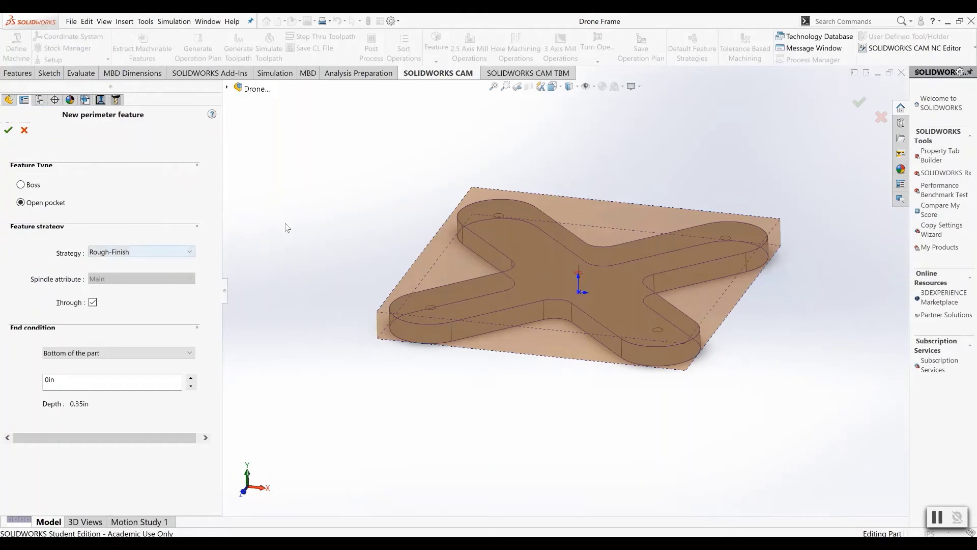
- Make the perimeter feature a Boss down to the bottom of the part, and create the contour mill operation with its default parameters
{"action": "left_click", "coordinate": [20, 185]}
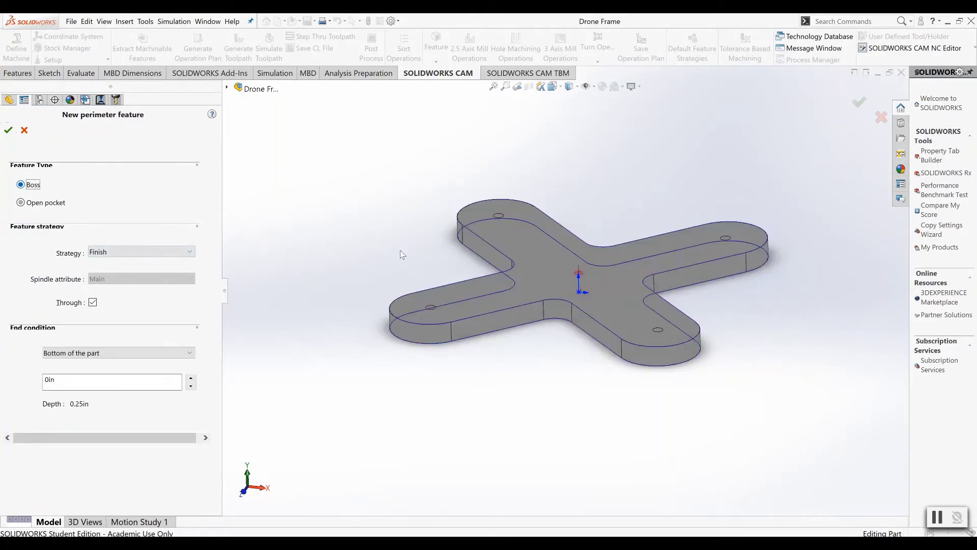
{"action": "mouse_move", "coordinate": [560, 330]}
{"action": "middle_mouse_down"}
{"action": "mouse_move", "coordinate": [548, 238]}
{"action": "mouse_move", "coordinate": [549, 318]}
{"action": "middle_mouse_up"}
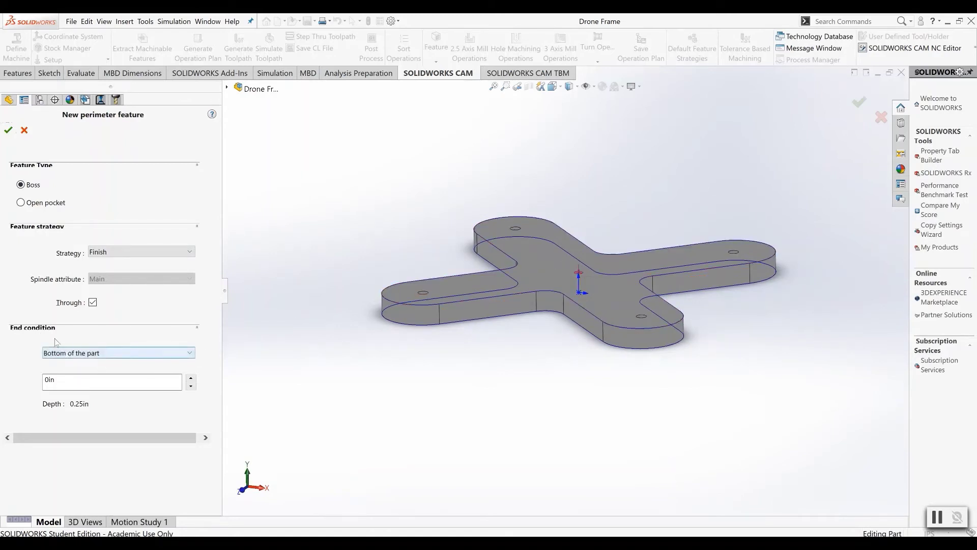
{"action": "middle_click_drag", "start_coordinate": [446, 304], "coordinate": [520, 291]}
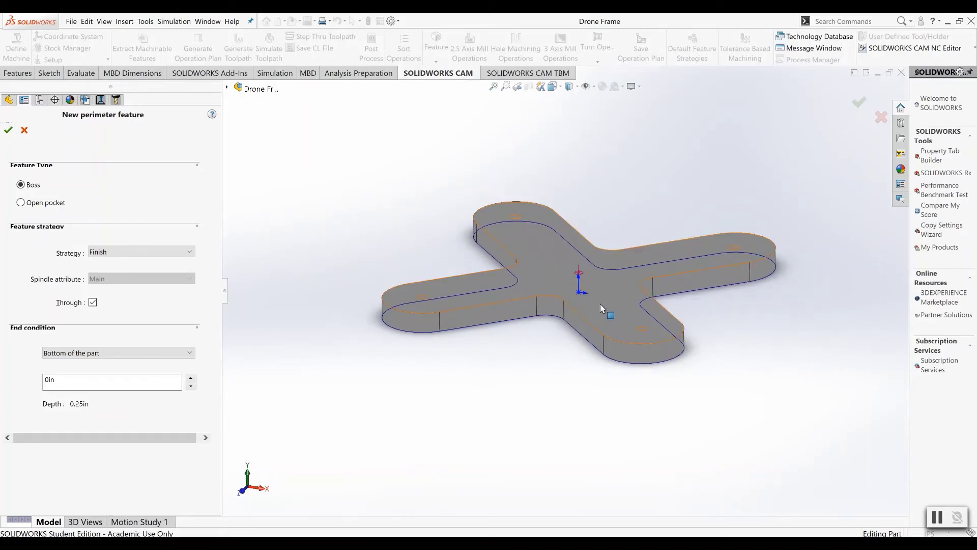
{"action": "left_click", "coordinate": [8, 131]}
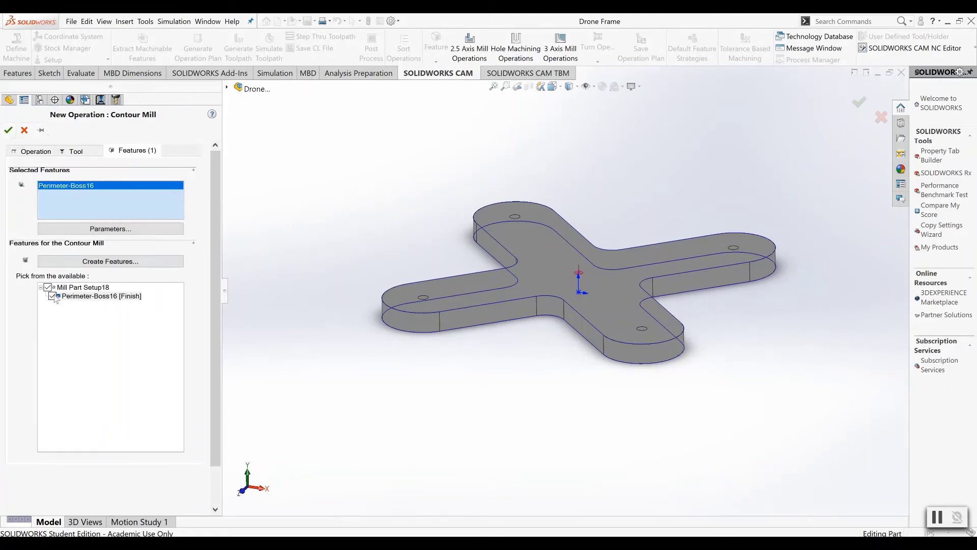
{"action": "left_click", "coordinate": [8, 131]}
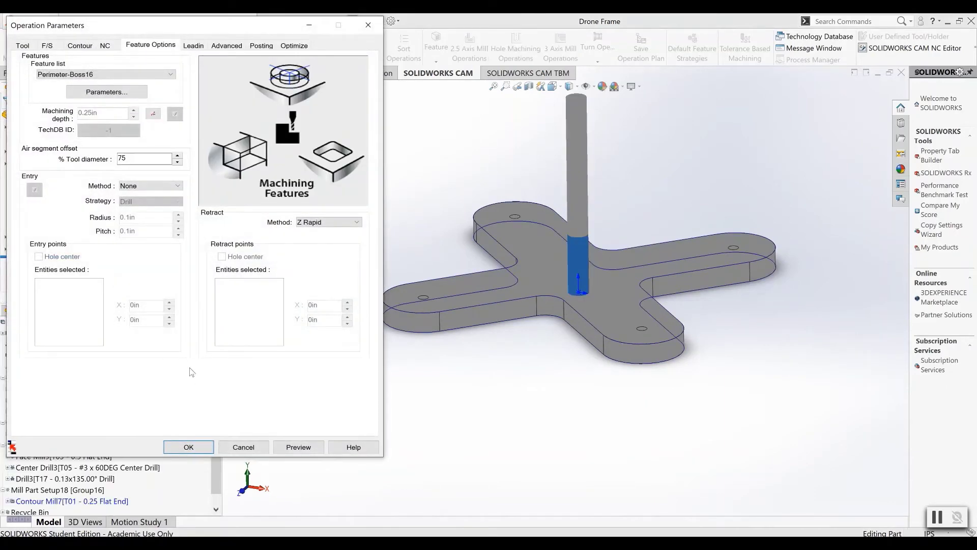
{"action": "left_click", "coordinate": [194, 451]}
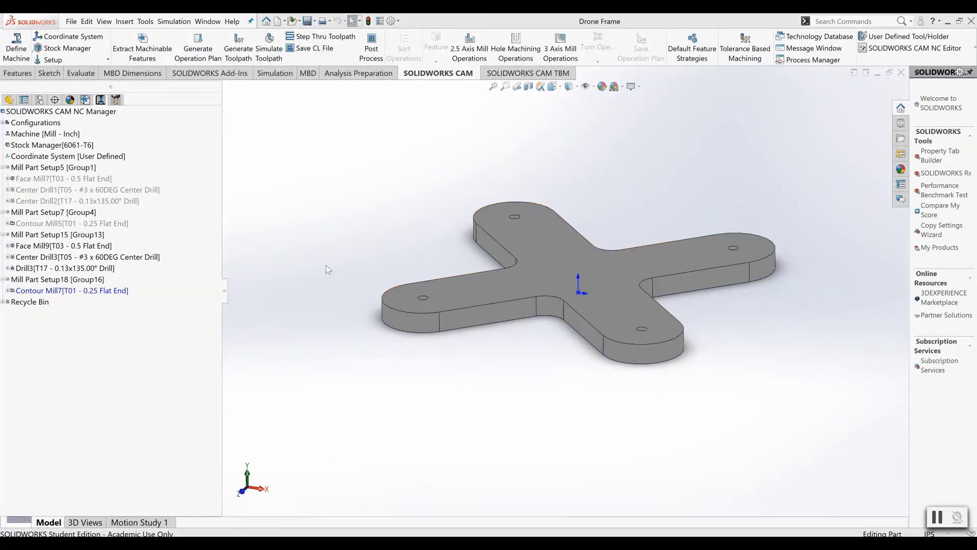
- Generate the contour mill toolpath, simulate all active operations to view the cut-out frame, and close the simulation
{"action": "left_click", "coordinate": [235, 51]}
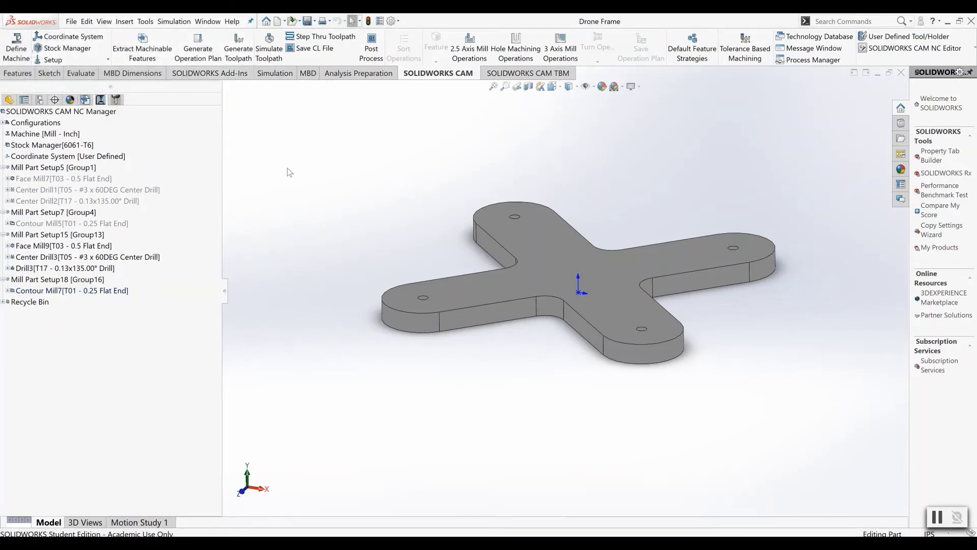
{"action": "left_click", "coordinate": [271, 59]}
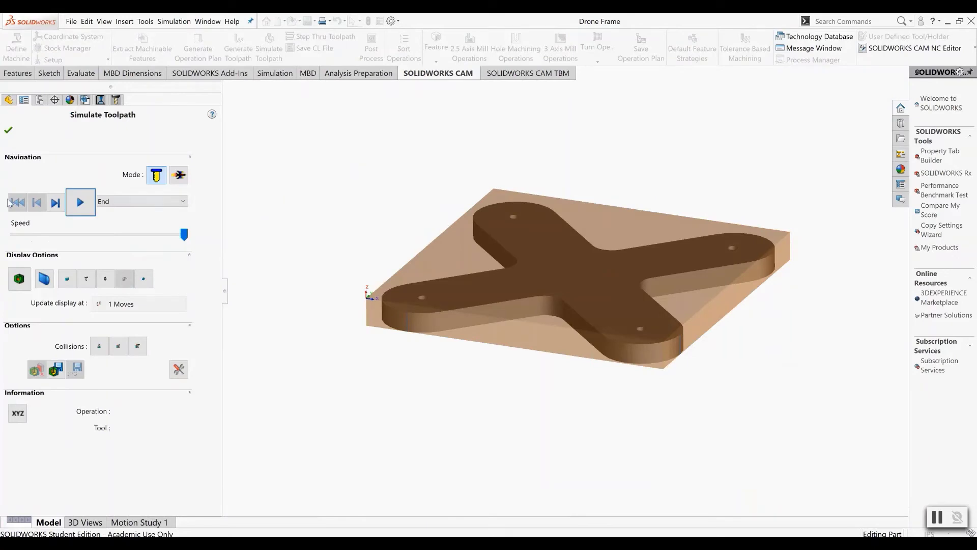
{"action": "left_click", "coordinate": [80, 202]}
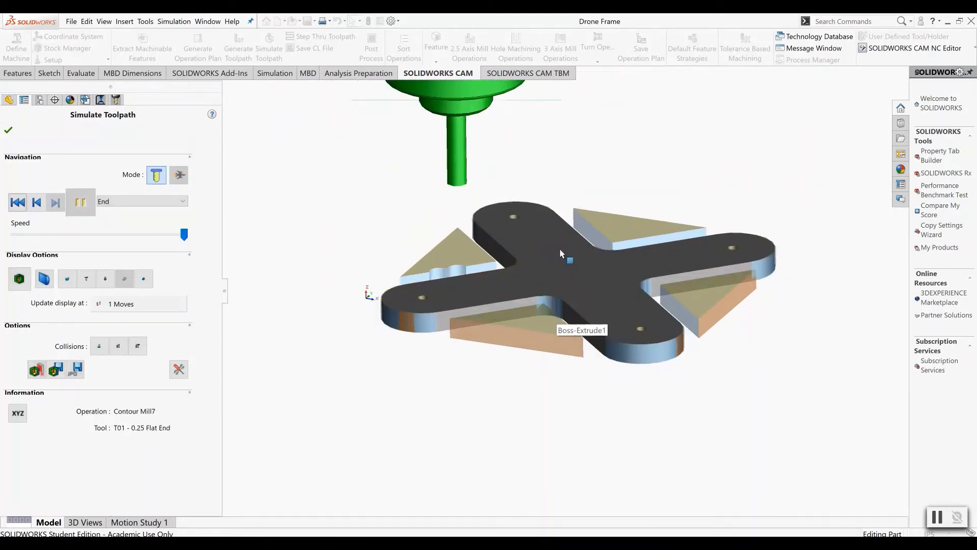
{"action": "middle_click_drag", "start_coordinate": [559, 248], "coordinate": [606, 257]}
{"action": "left_click", "coordinate": [8, 130]}
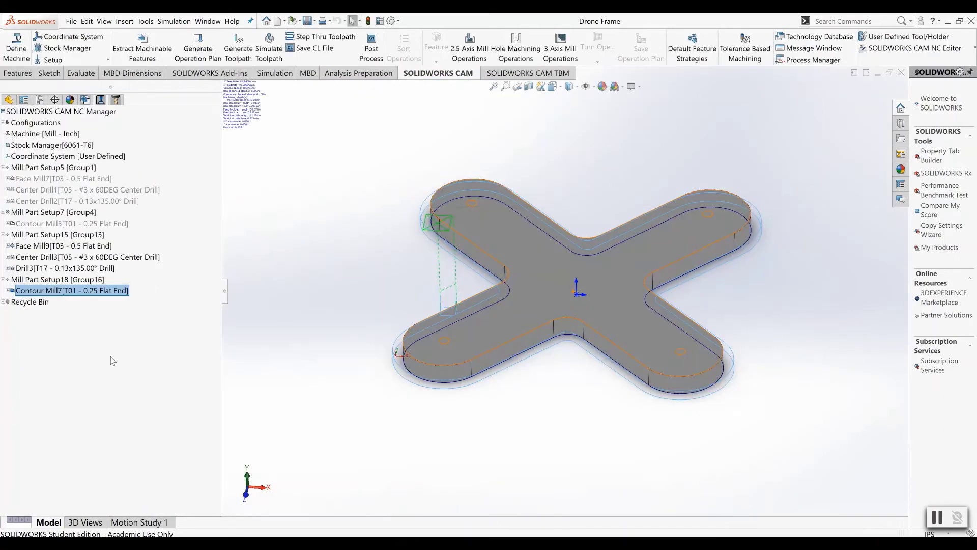
- Simulate only the contour mill operation under Mill Part Setup18, inspect the perimeter cut, and close the simulation
{"action": "right_click", "coordinate": [85, 290]}
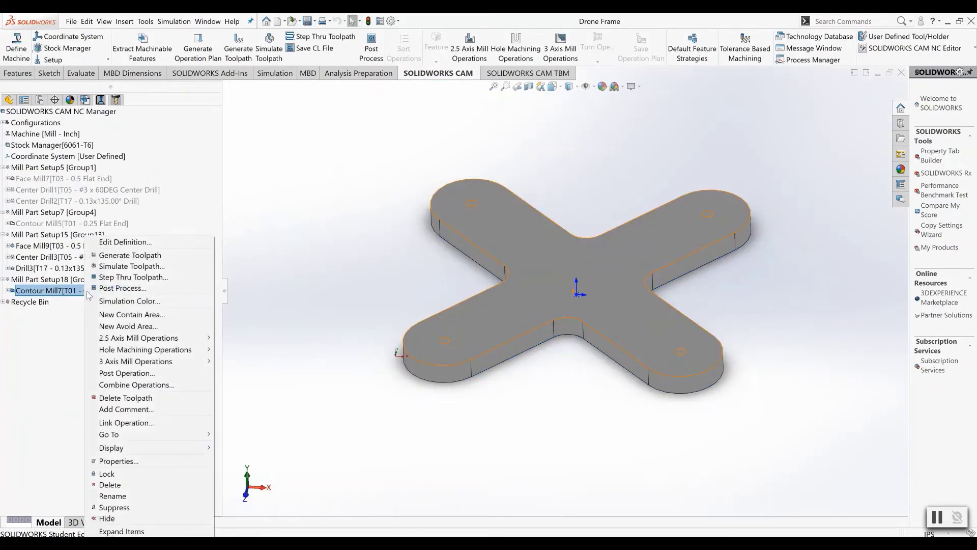
{"action": "left_click", "coordinate": [158, 266]}
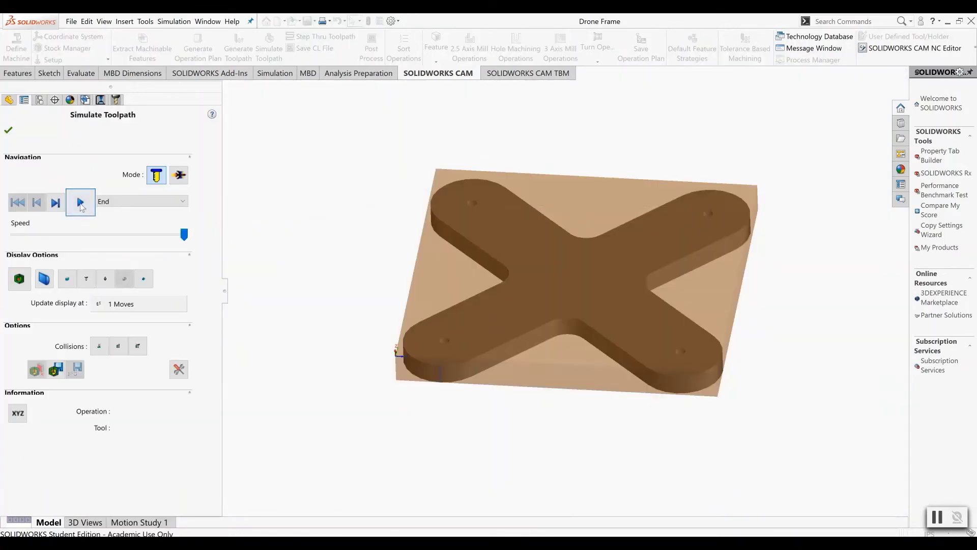
{"action": "left_click", "coordinate": [81, 203]}
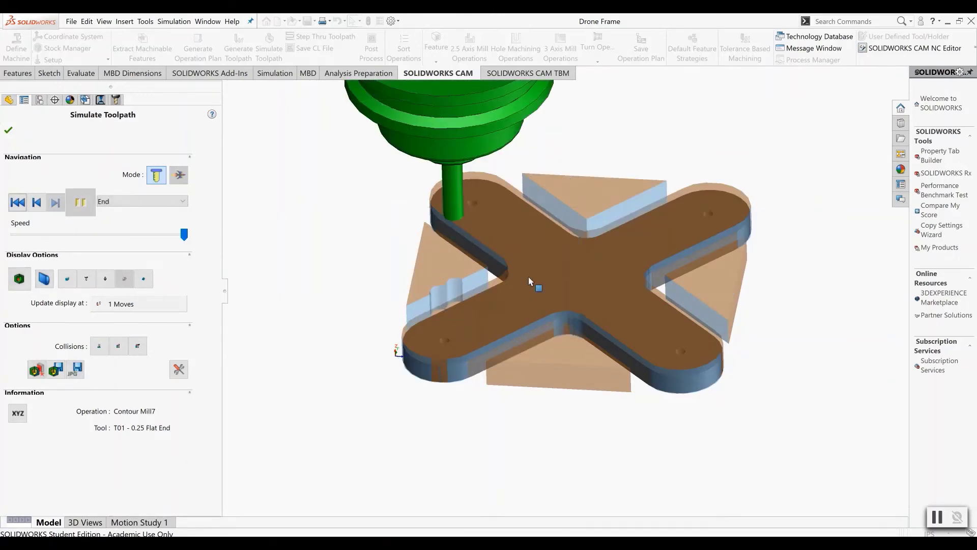
{"action": "middle_click_drag", "start_coordinate": [529, 279], "coordinate": [529, 351]}
{"action": "scroll", "coordinate": [530, 343], "scroll_direction": "up", "scroll_amount": 5}
{"action": "left_click", "coordinate": [8, 130]}
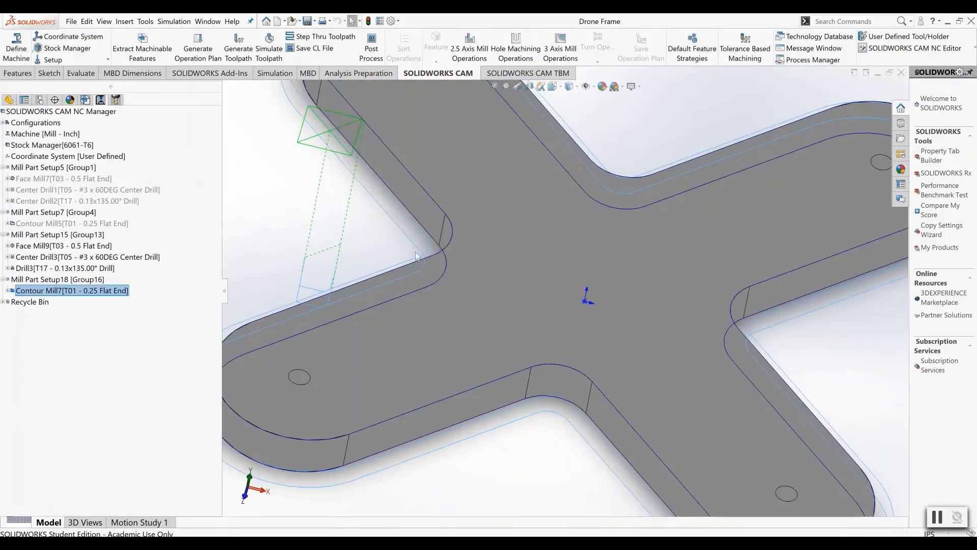
{"action": "key", "text": "f"}
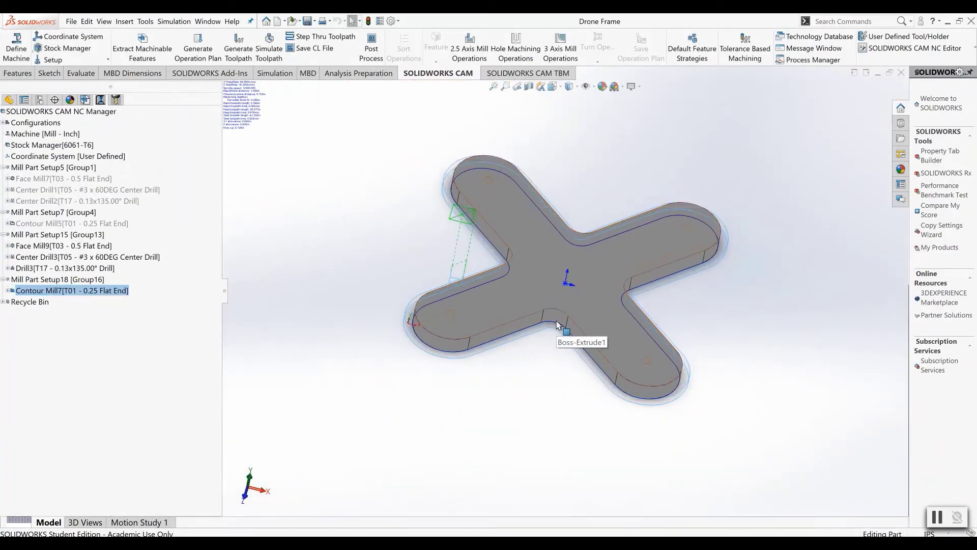
{"action": "middle_click_drag", "start_coordinate": [557, 325], "coordinate": [335, 274]}
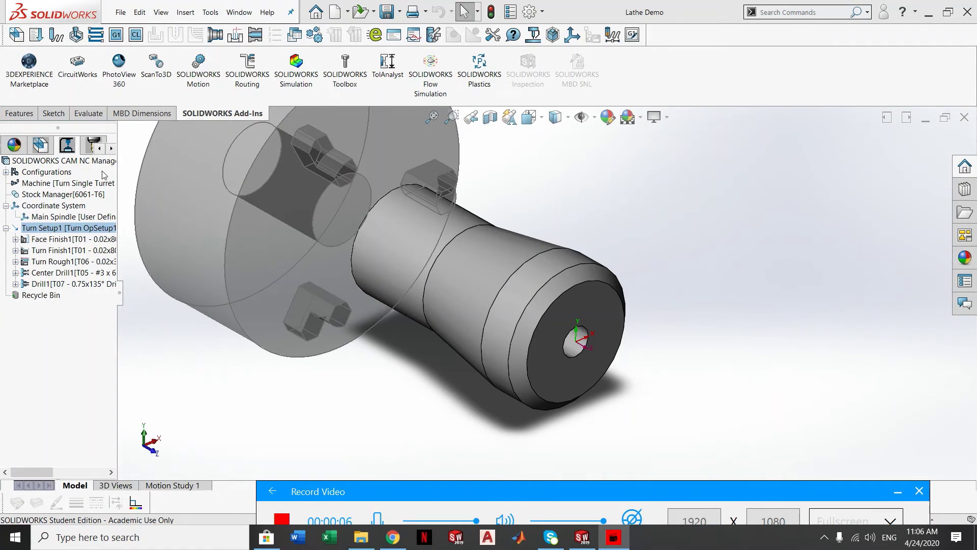
- Open the machine definition of the lathe demo, check which turn machine is selected, and close it
{"action": "right_click", "coordinate": [40, 186]}
{"action": "left_click", "coordinate": [95, 197]}
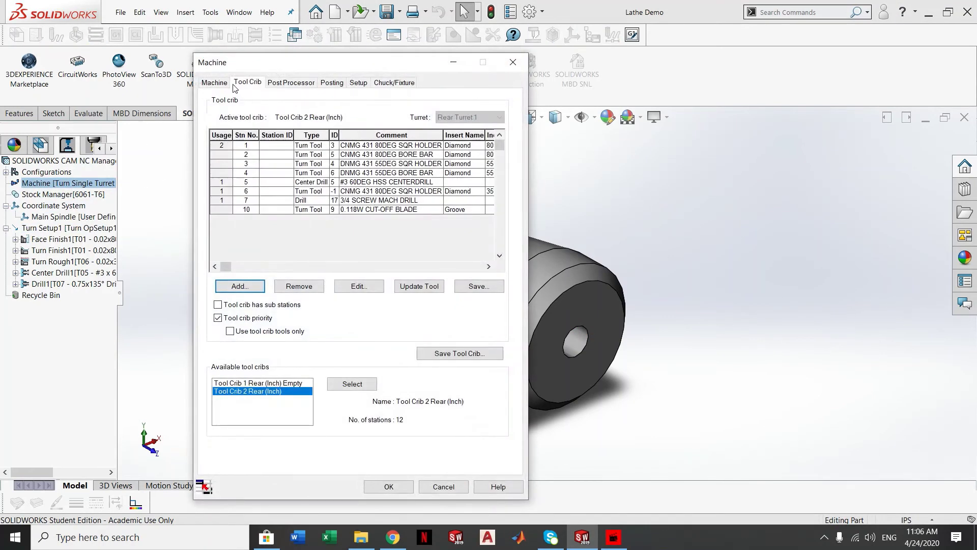
{"action": "left_click", "coordinate": [214, 83]}
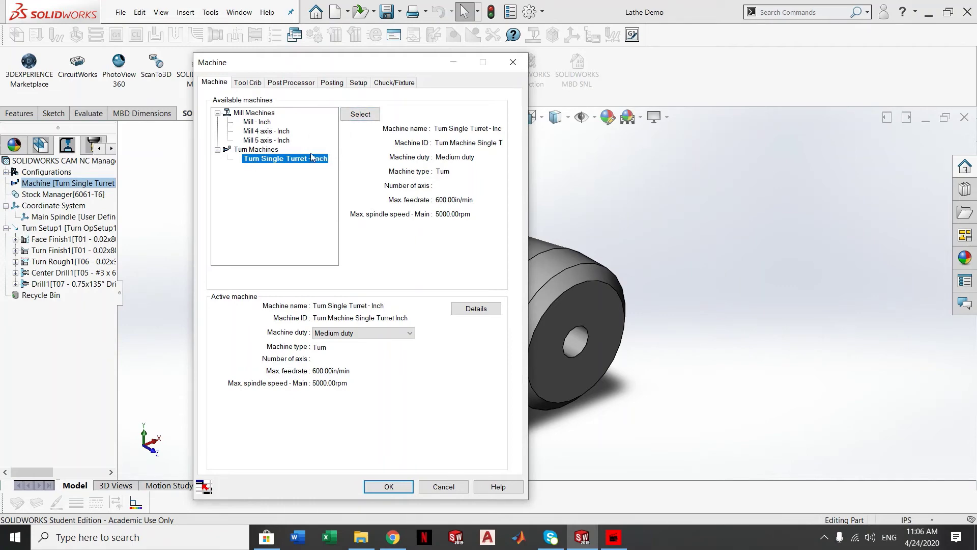
{"action": "left_click", "coordinate": [512, 62]}
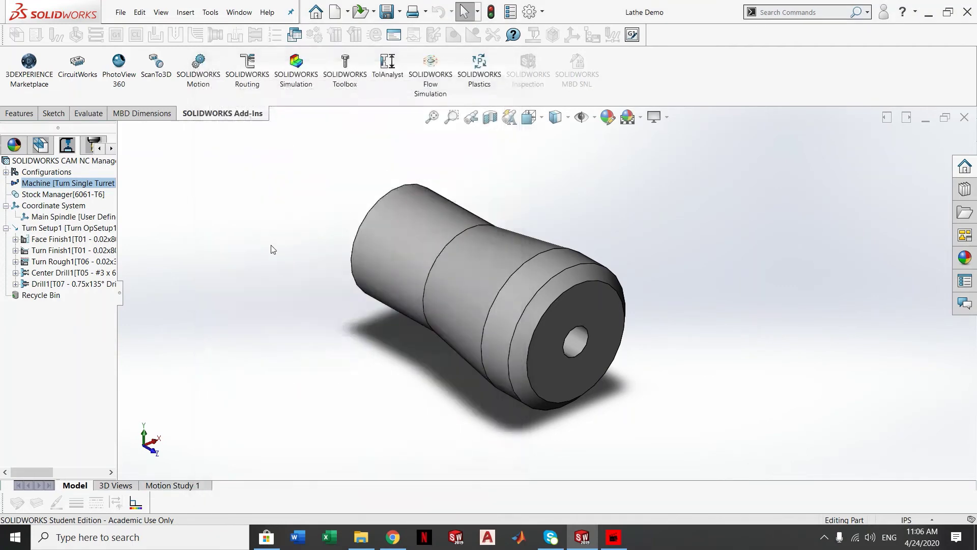
- Review the turning tools listed in the lathe's tool crib, then close the machine definition
{"action": "right_click", "coordinate": [84, 184]}
{"action": "left_click", "coordinate": [108, 191]}
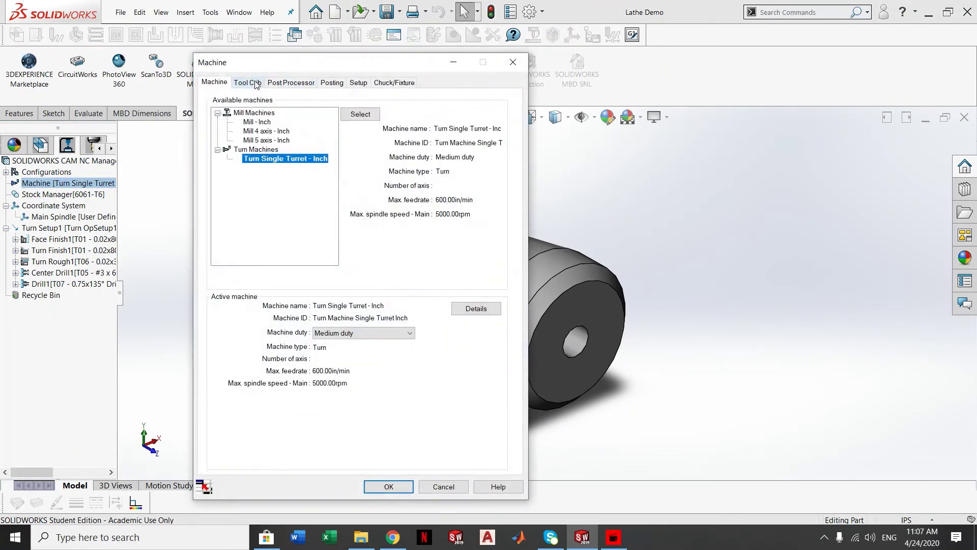
{"action": "left_click", "coordinate": [247, 83]}
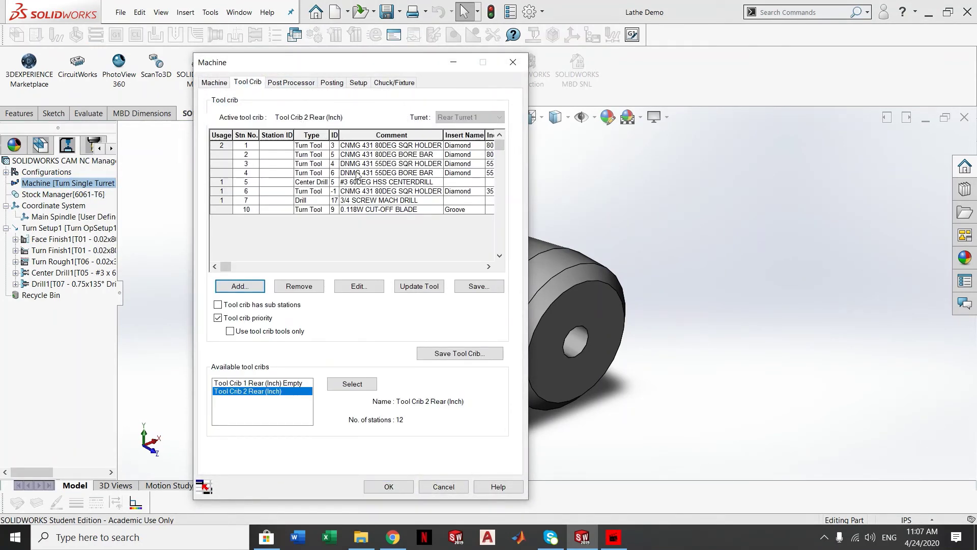
{"action": "left_click", "coordinate": [512, 63]}
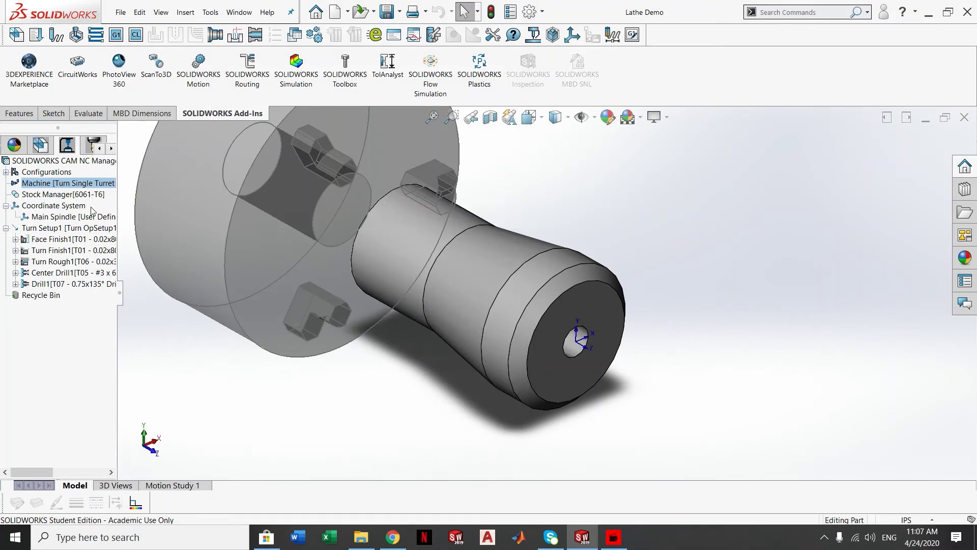
- Open the stock definition, try a bar stock diameter of 3.3 in, and return it to 3 in
{"action": "right_click", "coordinate": [76, 194]}
{"action": "left_click", "coordinate": [102, 200]}
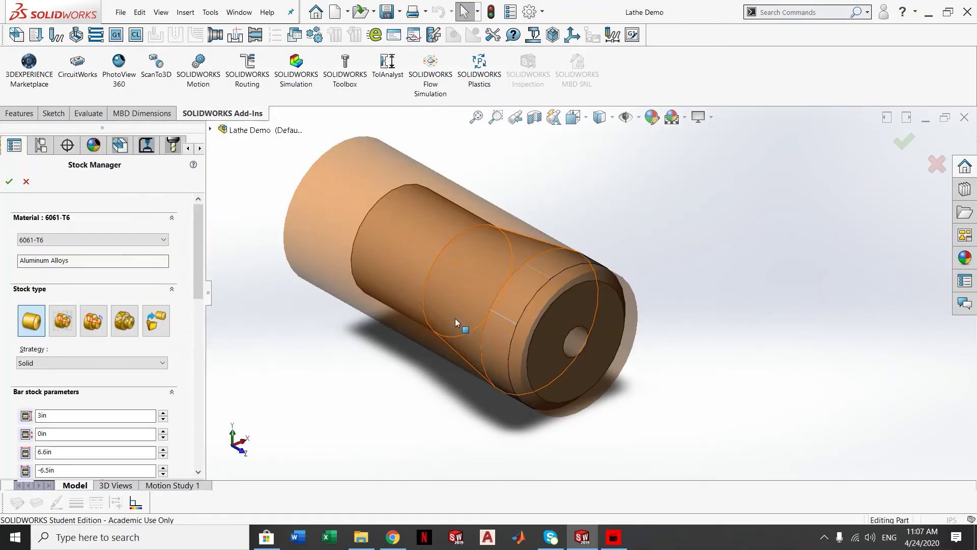
{"action": "mouse_move", "coordinate": [428, 350]}
{"action": "middle_mouse_down"}
{"action": "mouse_move", "coordinate": [491, 286]}
{"action": "mouse_move", "coordinate": [439, 336]}
{"action": "middle_mouse_up"}
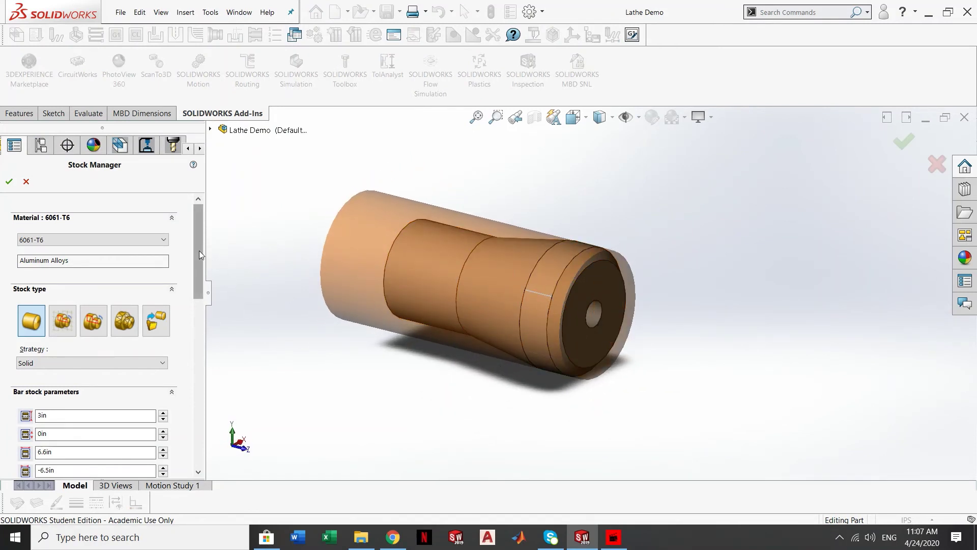
{"action": "left_click_drag", "start_coordinate": [199, 251], "coordinate": [196, 308]}
{"action": "left_click", "coordinate": [73, 243]}
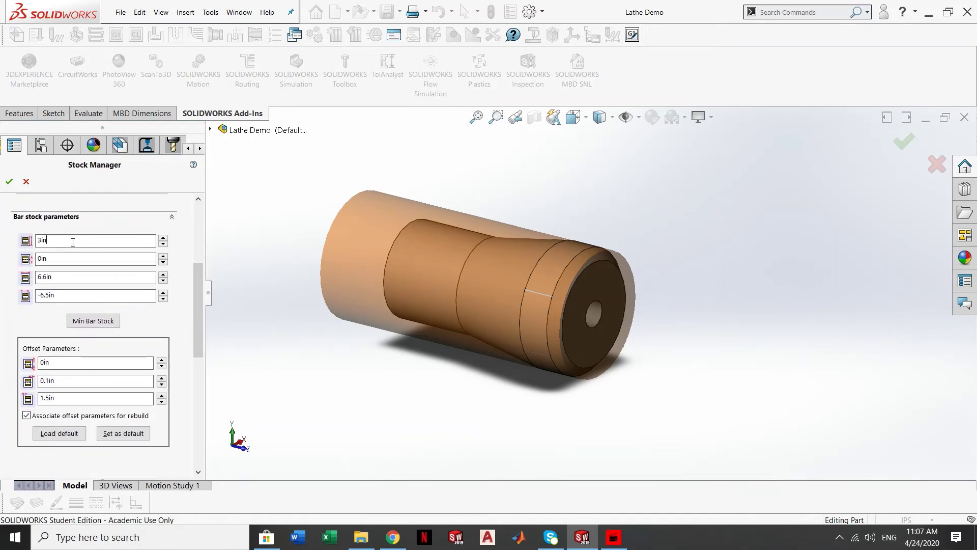
{"action": "left_click", "coordinate": [163, 239]}
{"action": "left_click", "coordinate": [164, 238]}
{"action": "left_click", "coordinate": [163, 238]}
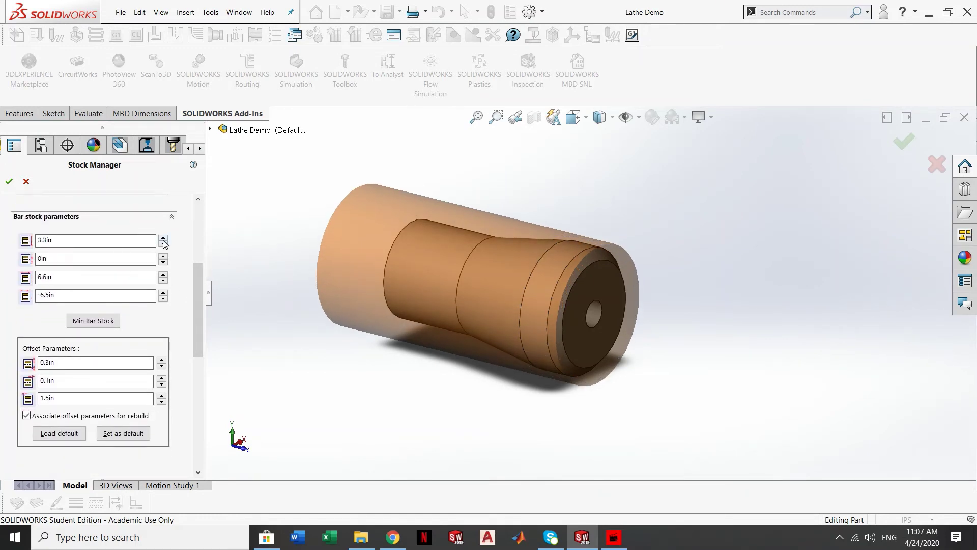
{"action": "left_click", "coordinate": [163, 243]}
{"action": "left_click", "coordinate": [163, 244]}
{"action": "left_click", "coordinate": [164, 244]}
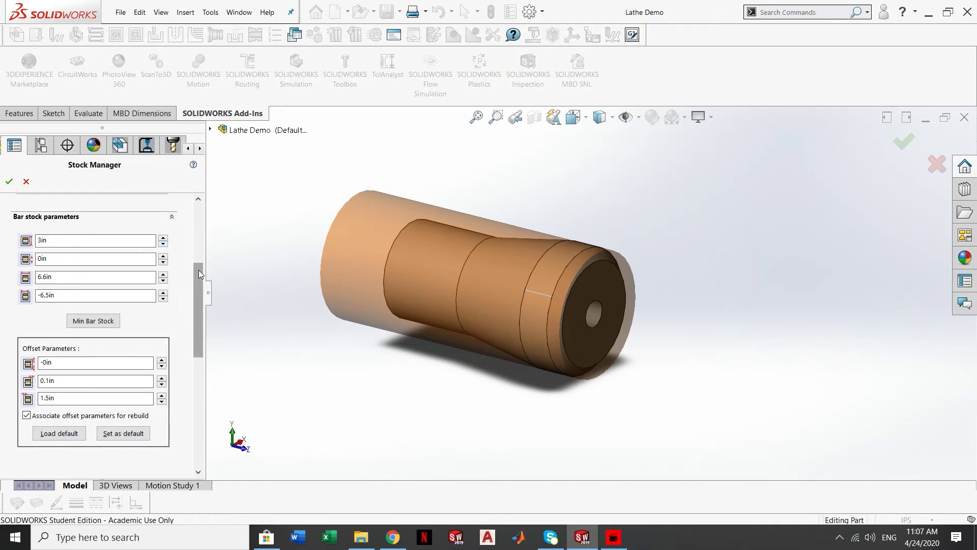
- Try a 1.8 in bar stock offset behind the part, return it to 1.5 in, and discard the stock edits
{"action": "left_click_drag", "start_coordinate": [198, 269], "coordinate": [197, 286]}
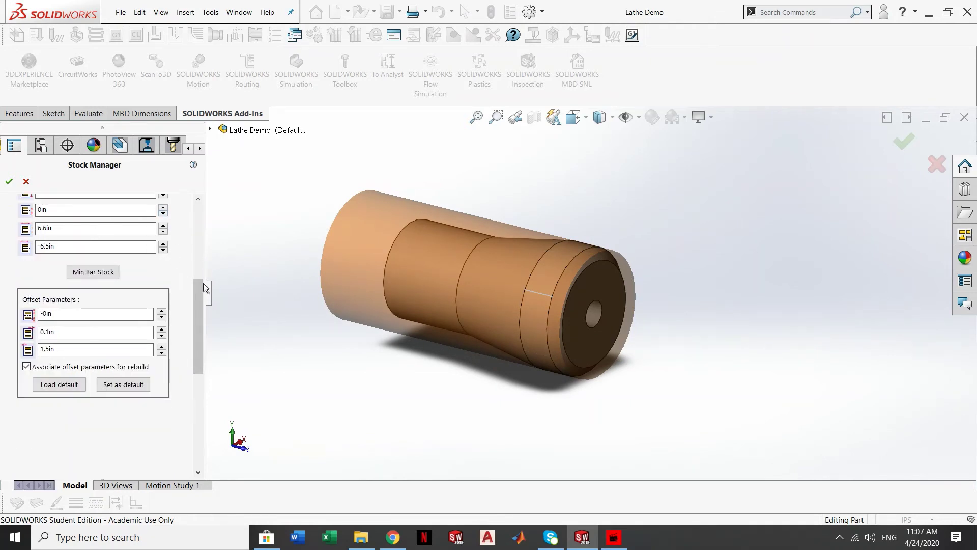
{"action": "left_click", "coordinate": [161, 347]}
{"action": "left_click", "coordinate": [161, 347]}
{"action": "left_click", "coordinate": [161, 347]}
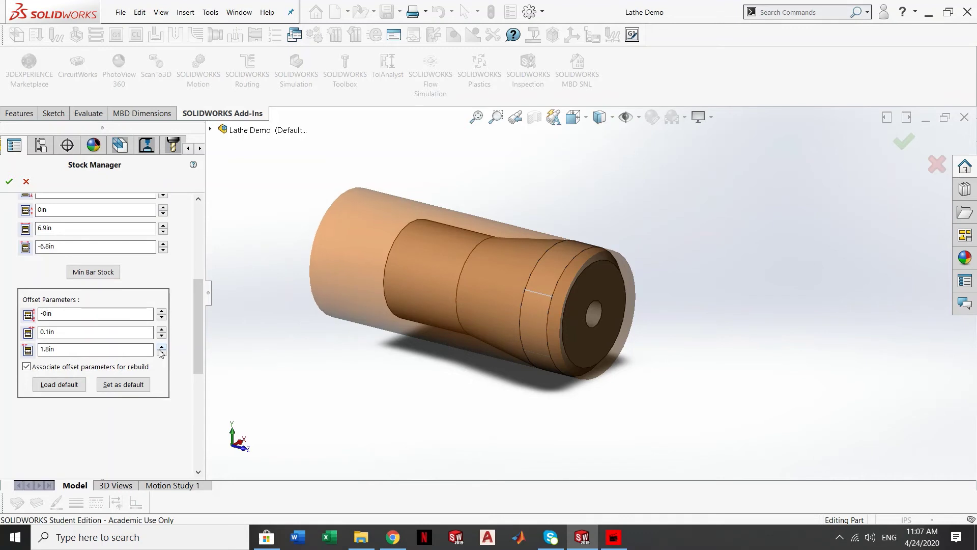
{"action": "left_click", "coordinate": [161, 353]}
{"action": "left_click", "coordinate": [162, 354]}
{"action": "left_click", "coordinate": [162, 355]}
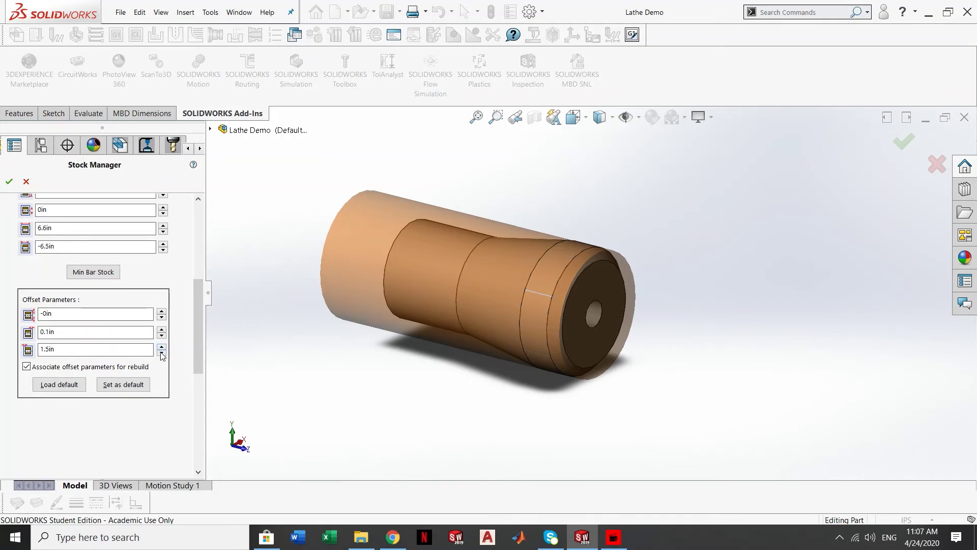
{"action": "left_click", "coordinate": [26, 182]}
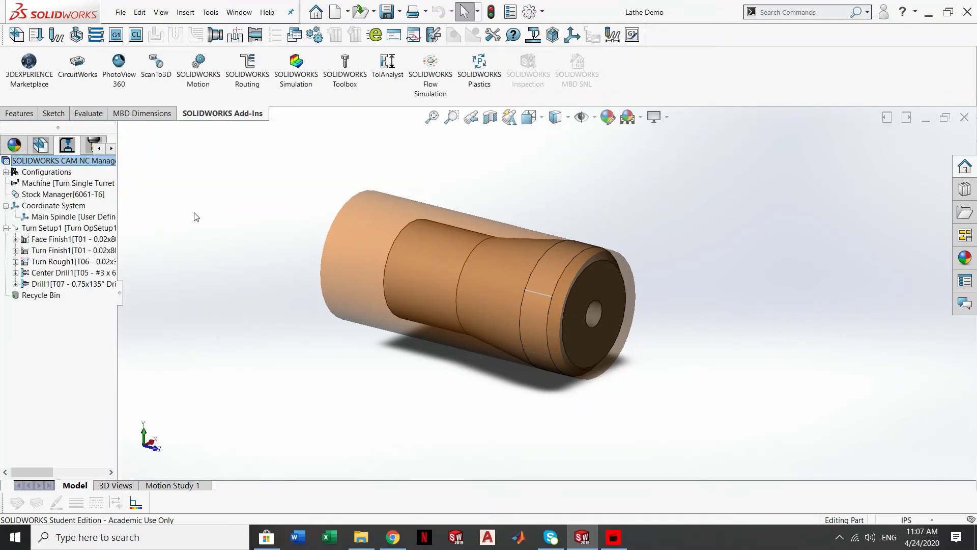
- Examine where the main spindle coordinate system sits on the part's drilled end face
{"action": "left_click", "coordinate": [60, 217]}
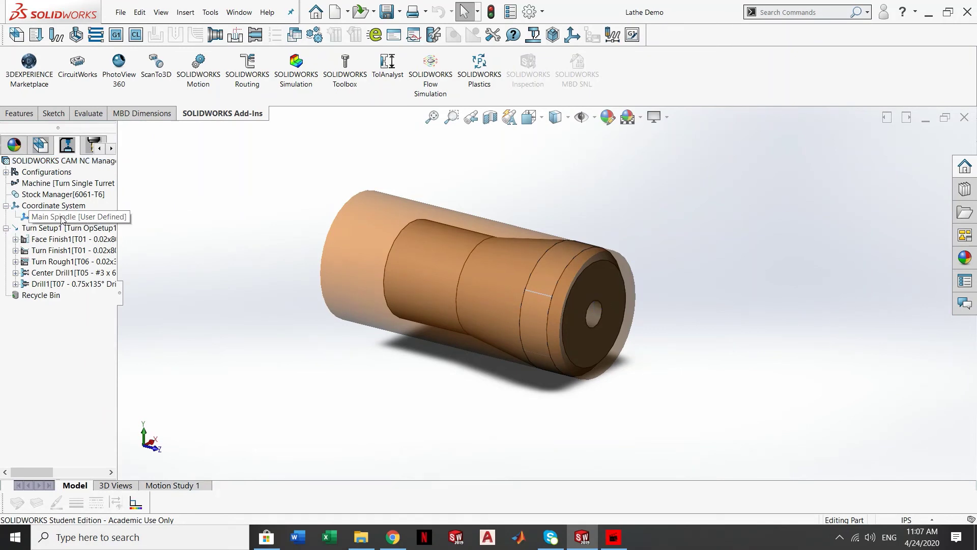
{"action": "scroll", "coordinate": [598, 318], "scroll_direction": "down", "scroll_amount": 7}
{"action": "scroll", "coordinate": [587, 307], "scroll_direction": "down", "scroll_amount": 2}
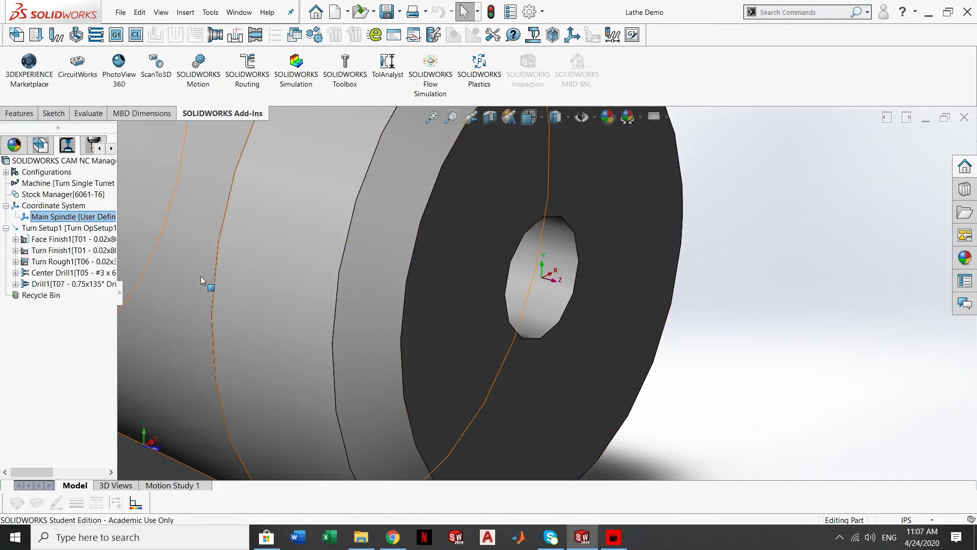
{"action": "mouse_move", "coordinate": [106, 262]}
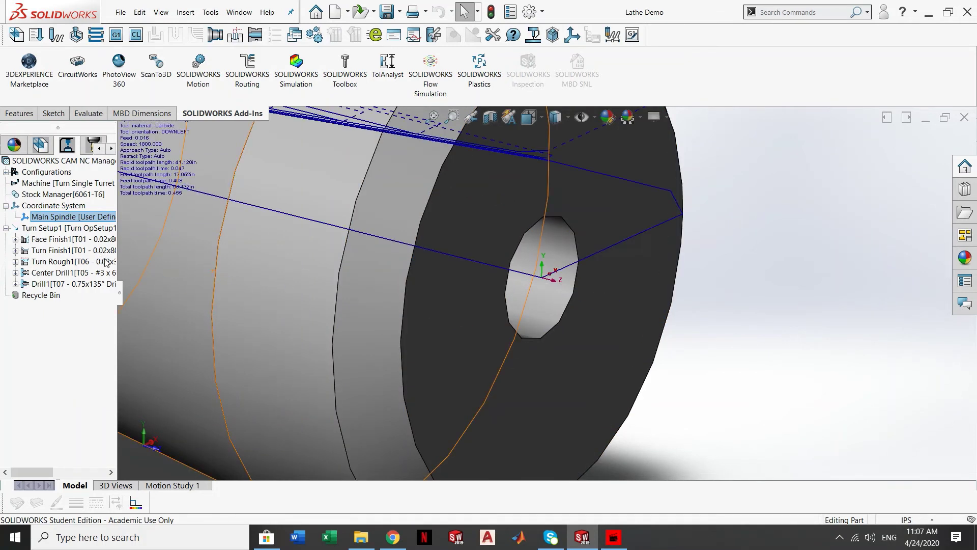
- Start a new Face Finish operation under Turn Setup1 and browse the available turn tools without adding one
{"action": "left_click", "coordinate": [58, 229]}
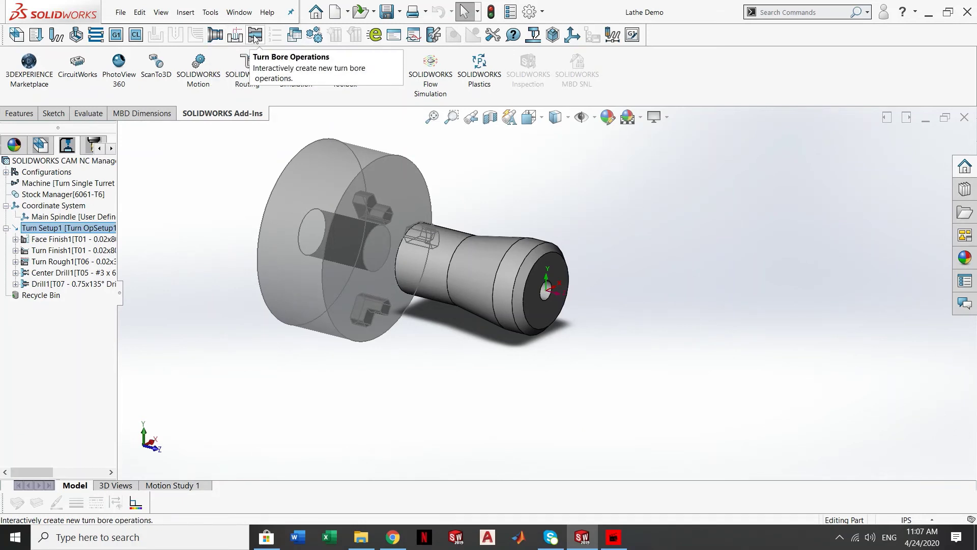
{"action": "left_click", "coordinate": [216, 36]}
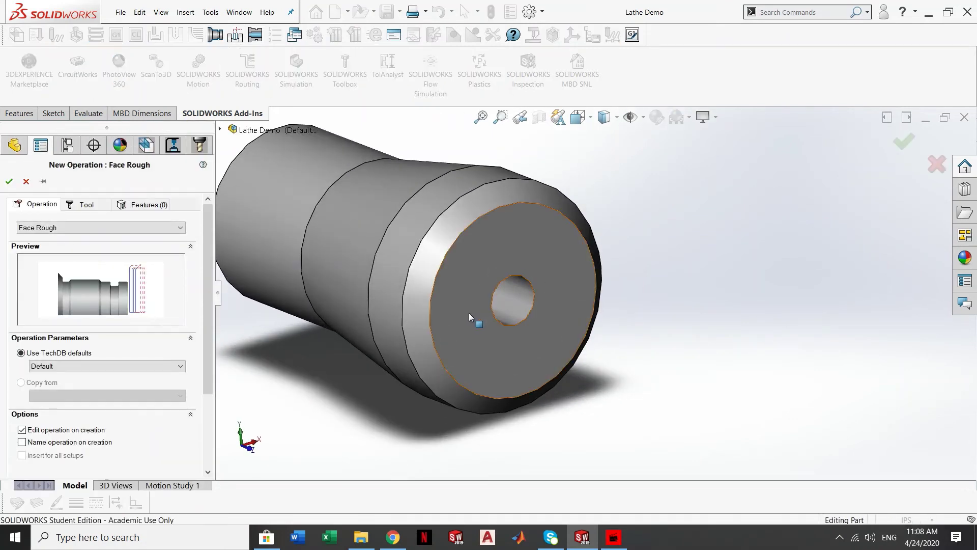
{"action": "left_click", "coordinate": [81, 229]}
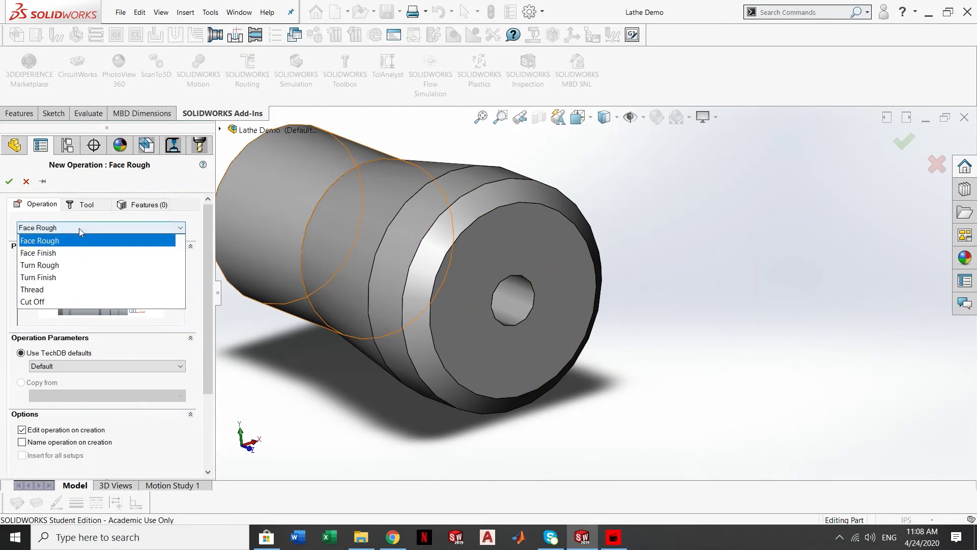
{"action": "left_click", "coordinate": [37, 252]}
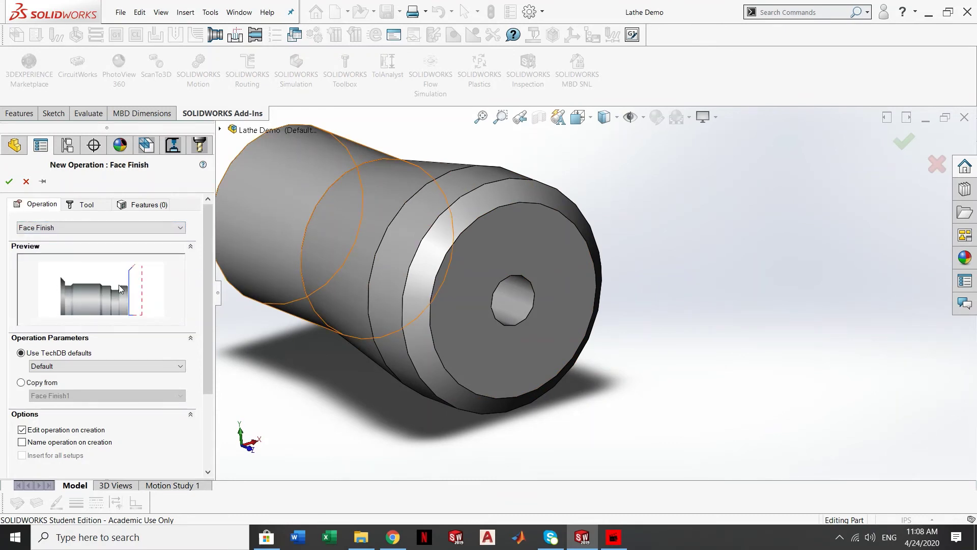
{"action": "left_click", "coordinate": [84, 204]}
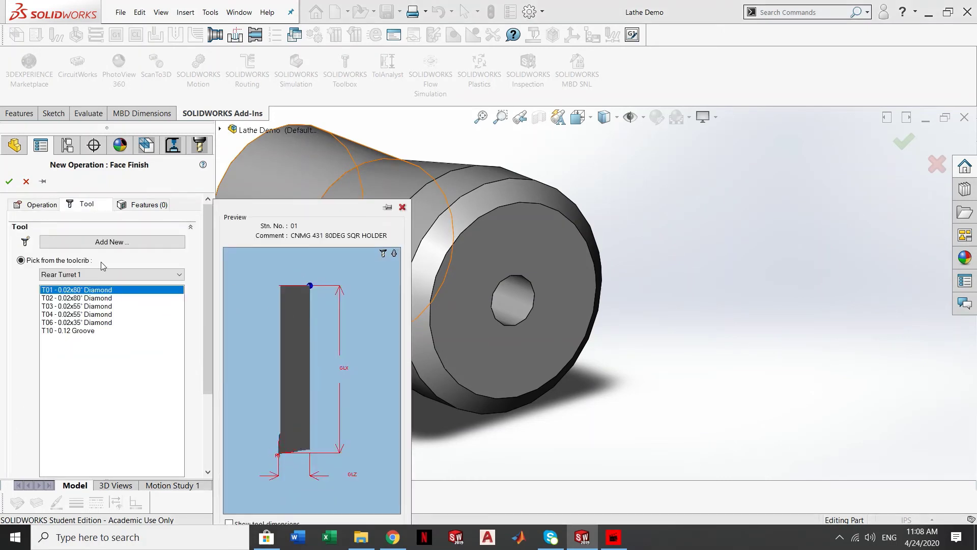
{"action": "left_click", "coordinate": [113, 242]}
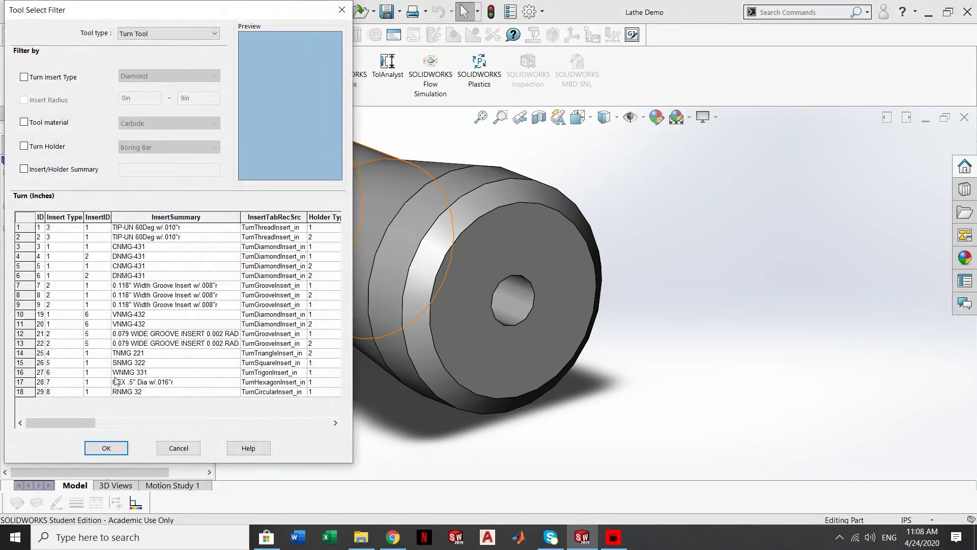
{"action": "left_click", "coordinate": [178, 448]}
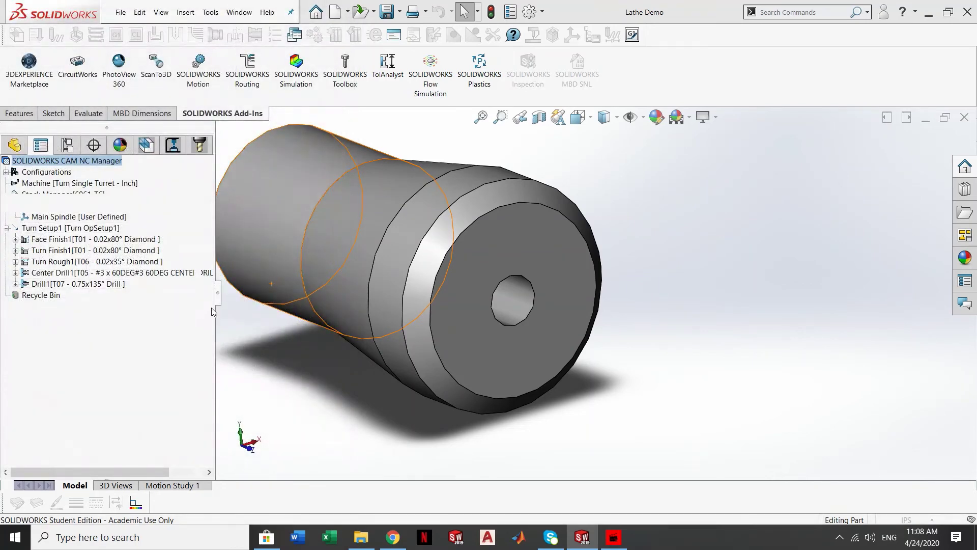
- Start a new face feature for the Face Finish, keeping only the end-face segment of the part profile selected
{"action": "left_click", "coordinate": [153, 203]}
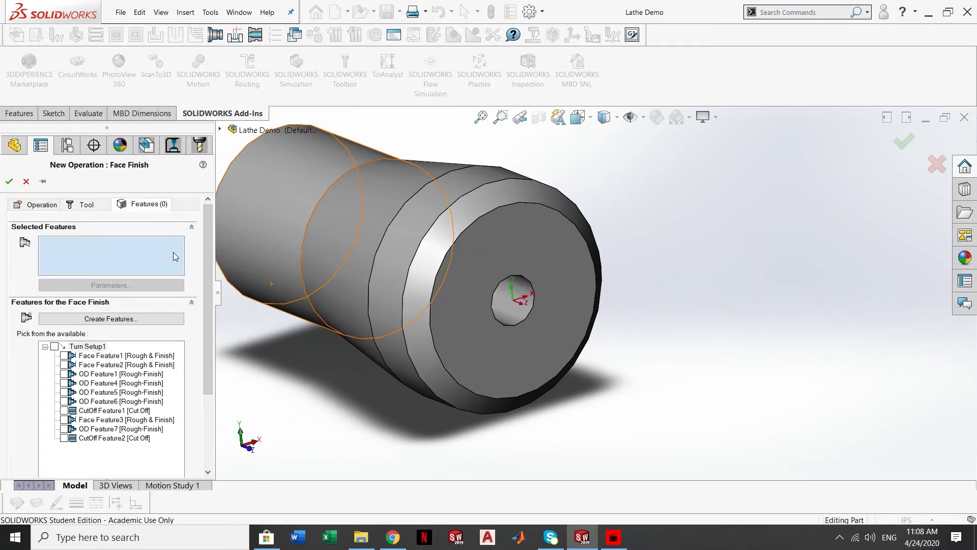
{"action": "left_click", "coordinate": [109, 319]}
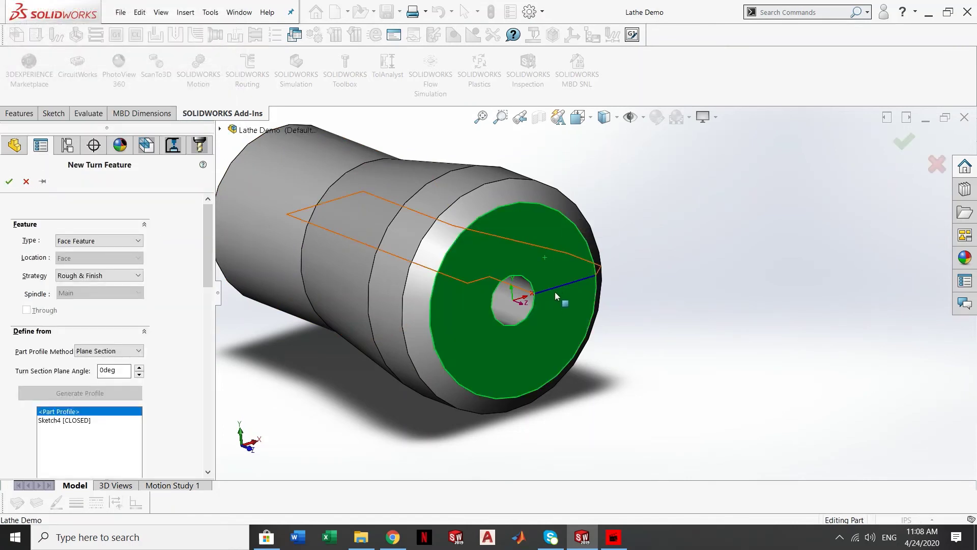
{"action": "middle_click_drag", "start_coordinate": [563, 274], "coordinate": [515, 401]}
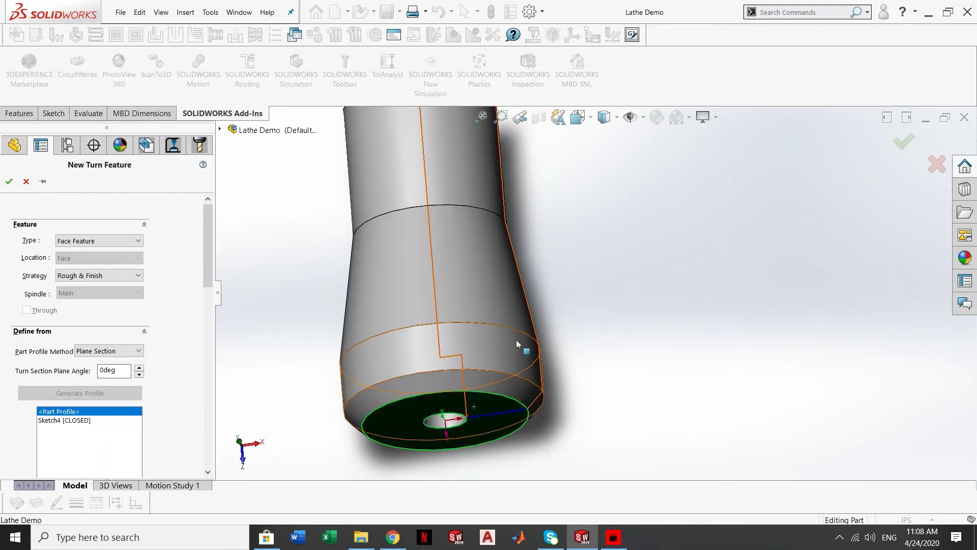
{"action": "scroll", "coordinate": [516, 340], "scroll_direction": "up", "scroll_amount": 1}
{"action": "left_click", "coordinate": [486, 362]}
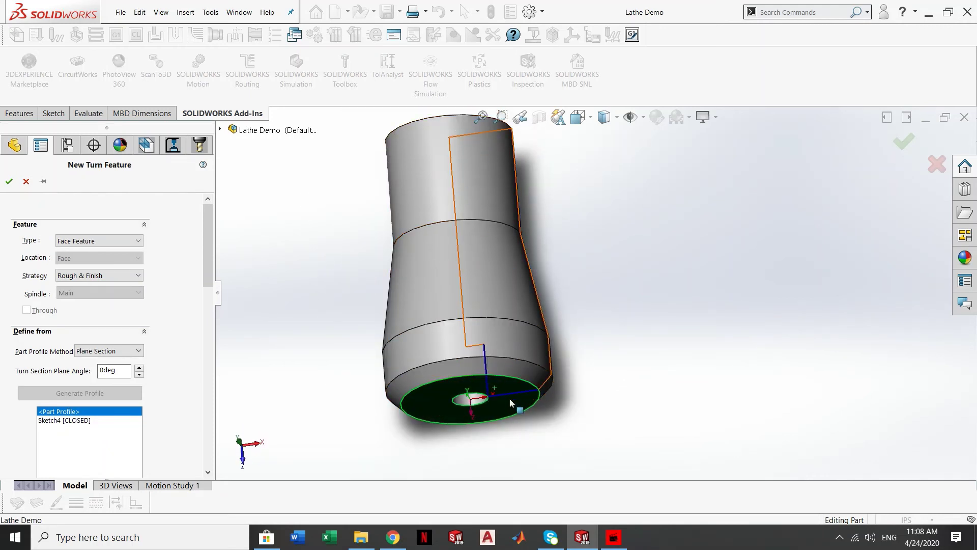
{"action": "left_click", "coordinate": [510, 403]}
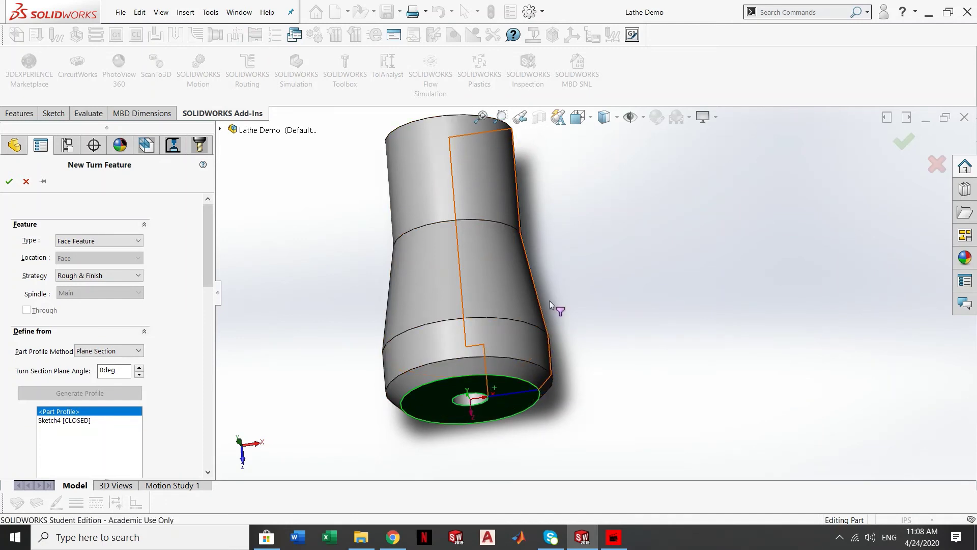
- Inspect the part profile and its selected end-face segment from several angles, then cancel the new turn feature
{"action": "middle_click_drag", "start_coordinate": [555, 310], "coordinate": [572, 336]}
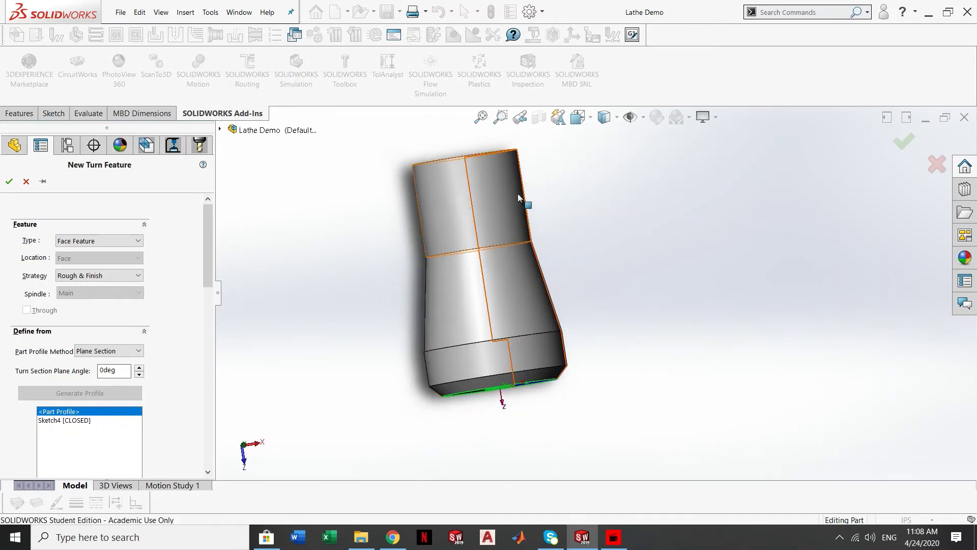
{"action": "middle_click_drag", "start_coordinate": [540, 288], "coordinate": [547, 155]}
{"action": "scroll", "coordinate": [548, 160], "scroll_direction": "down", "scroll_amount": 1}
{"action": "scroll", "coordinate": [548, 335], "scroll_direction": "down", "scroll_amount": 1}
{"action": "middle_click_drag", "start_coordinate": [549, 334], "coordinate": [467, 299]}
{"action": "scroll", "coordinate": [509, 283], "scroll_direction": "down", "scroll_amount": 1}
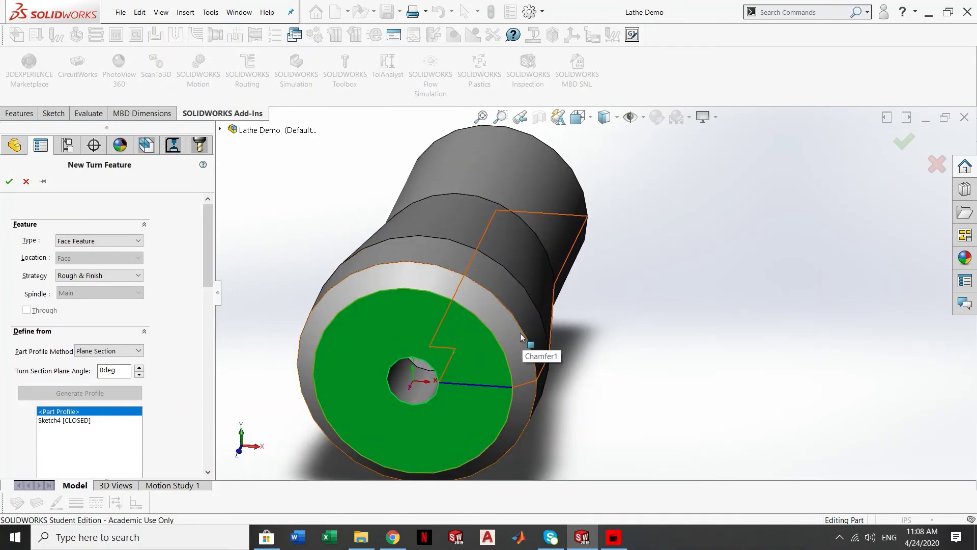
{"action": "middle_click_drag", "start_coordinate": [457, 380], "coordinate": [423, 300]}
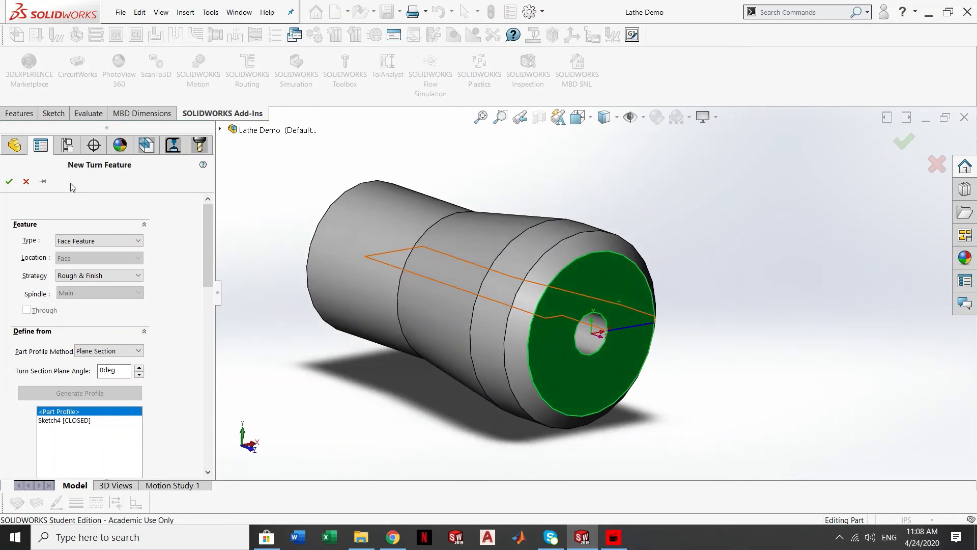
{"action": "left_click", "coordinate": [28, 183]}
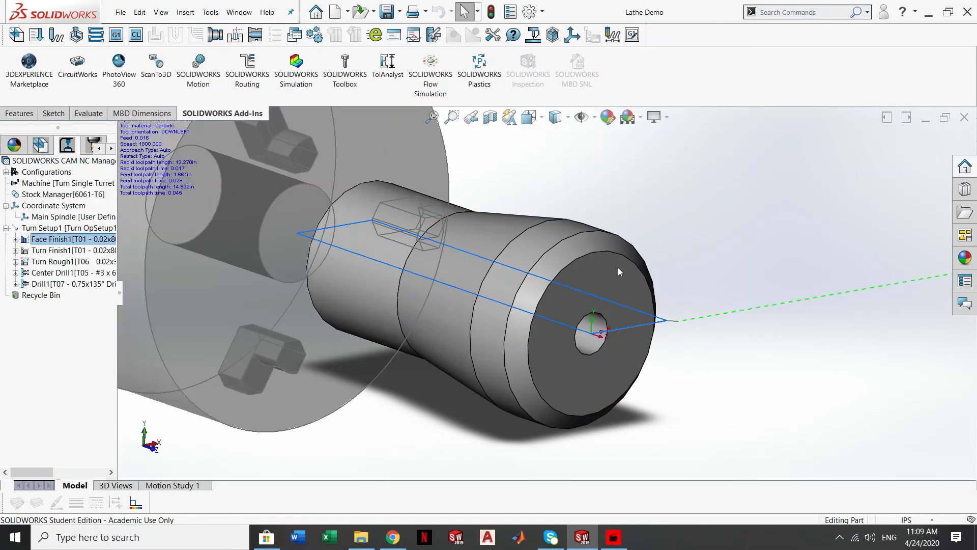
- Examine the Face Finish1 toolpath and its approach to the part's end face
{"action": "scroll", "coordinate": [635, 323], "scroll_direction": "up", "scroll_amount": 5}
{"action": "middle_click_drag", "start_coordinate": [657, 303], "coordinate": [649, 334]}
{"action": "scroll", "coordinate": [599, 316], "scroll_direction": "down", "scroll_amount": 4}
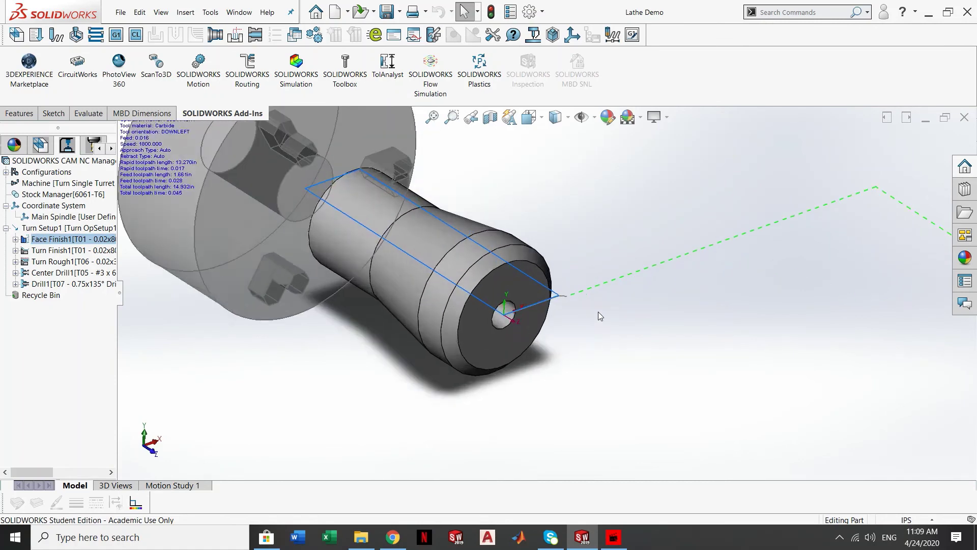
- Regenerate the Face Finish1 toolpath and view it from the other side of the part
{"action": "scroll", "coordinate": [598, 313], "scroll_direction": "down", "scroll_amount": 3}
{"action": "scroll", "coordinate": [535, 288], "scroll_direction": "up", "scroll_amount": 2}
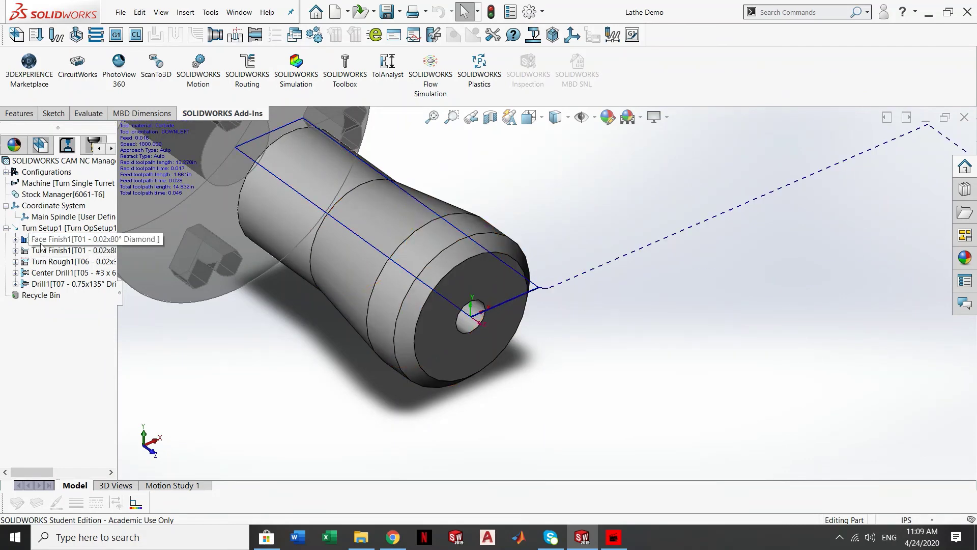
{"action": "right_click", "coordinate": [41, 240]}
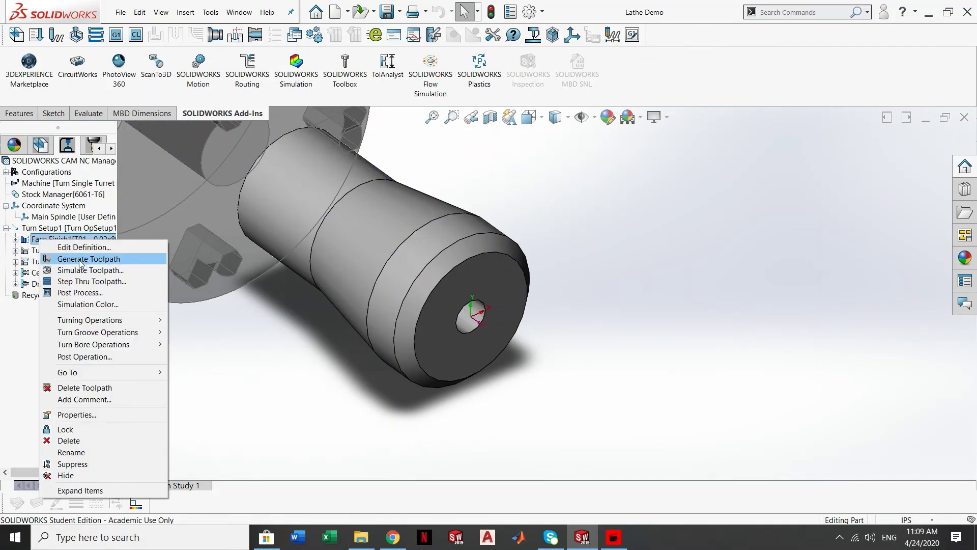
{"action": "left_click", "coordinate": [80, 260]}
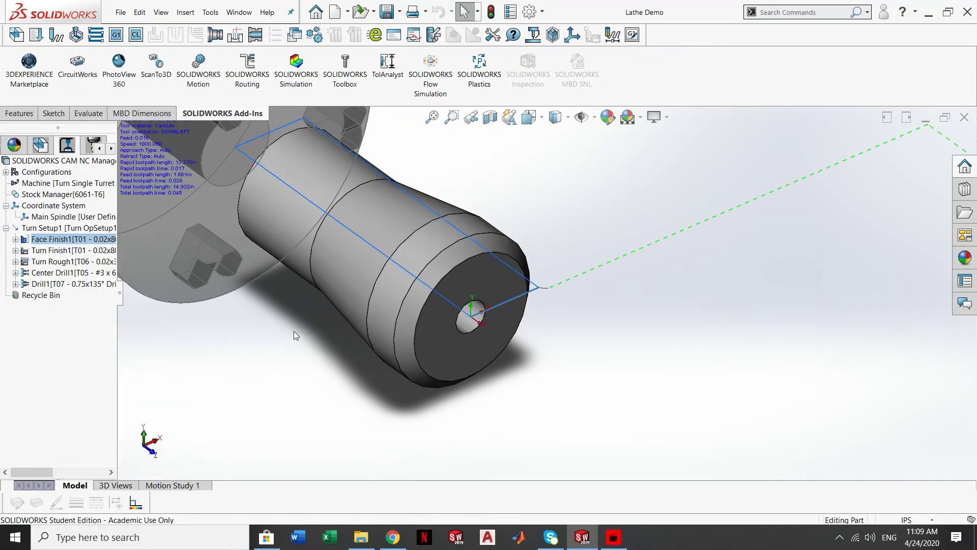
{"action": "middle_click_drag", "start_coordinate": [338, 294], "coordinate": [263, 360]}
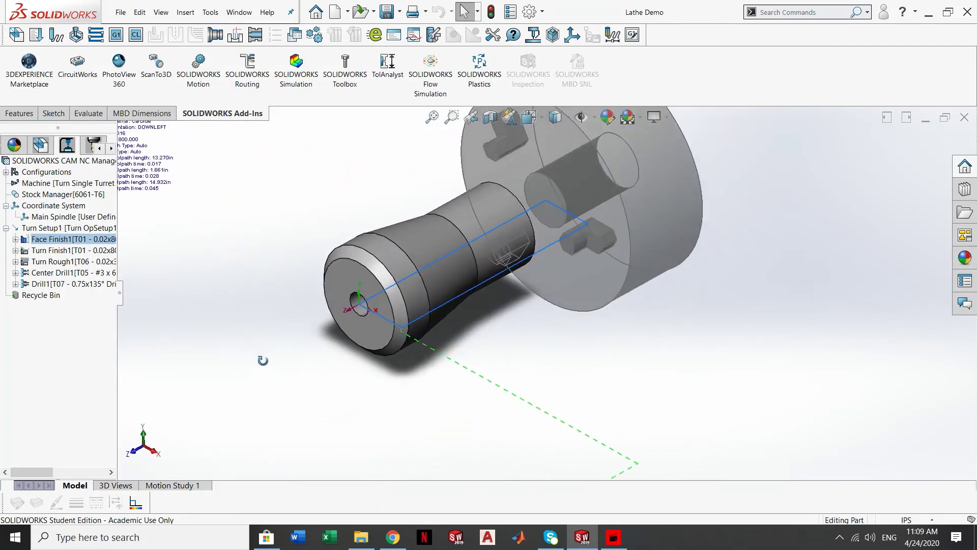
- View the Turn Finish1 toolpath, start a new Turn Finish operation to check its tool and feature options, and cancel it
{"action": "scroll", "coordinate": [454, 299], "scroll_direction": "down", "scroll_amount": 3}
{"action": "left_click", "coordinate": [61, 249]}
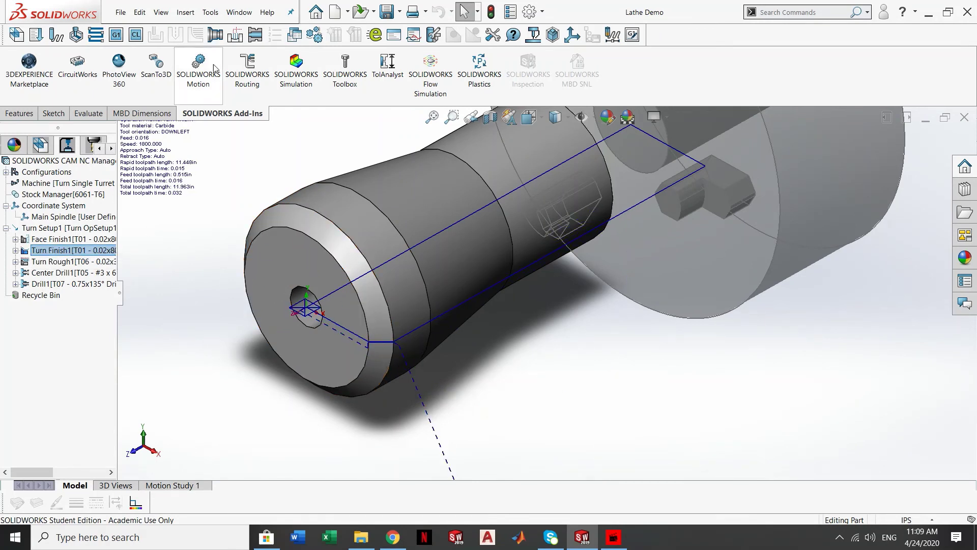
{"action": "left_click", "coordinate": [216, 35]}
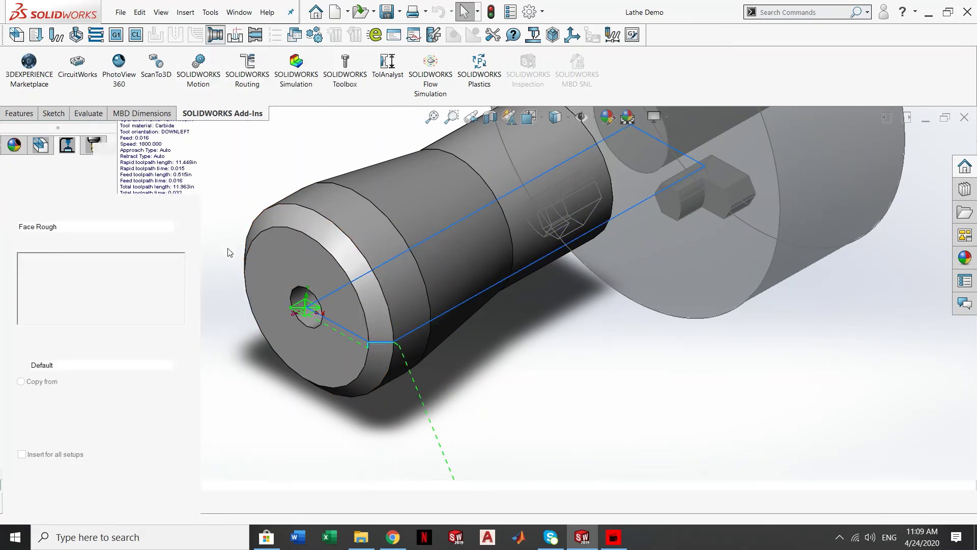
{"action": "left_click", "coordinate": [74, 228]}
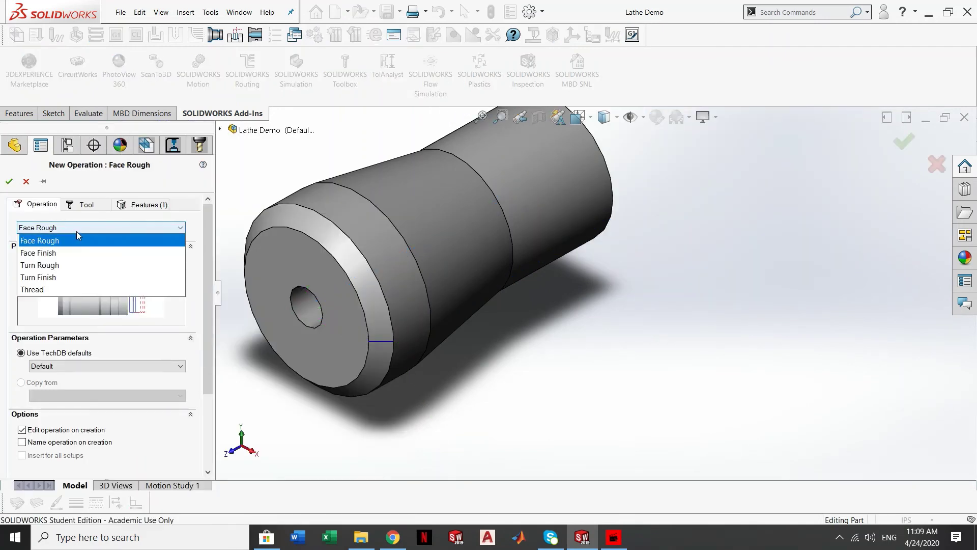
{"action": "left_click", "coordinate": [73, 277]}
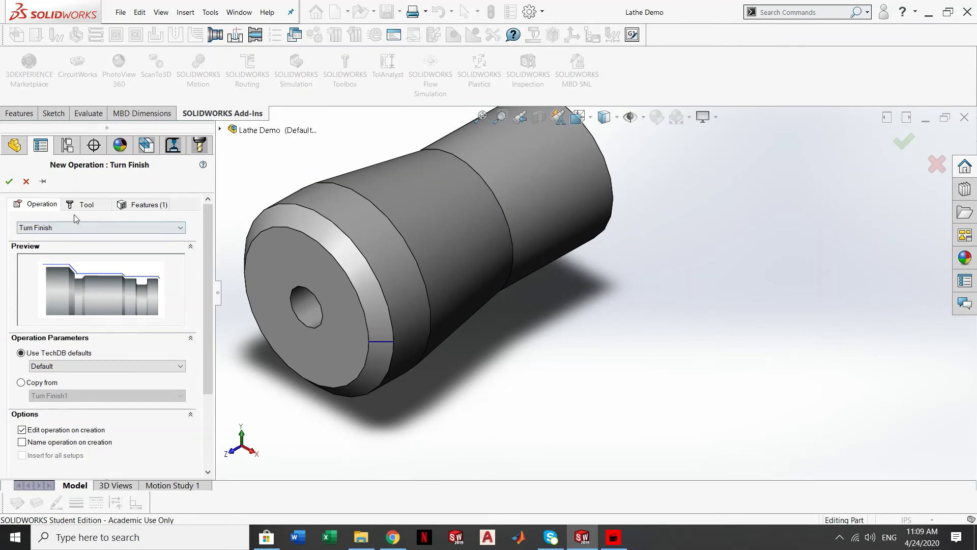
{"action": "left_click", "coordinate": [80, 205]}
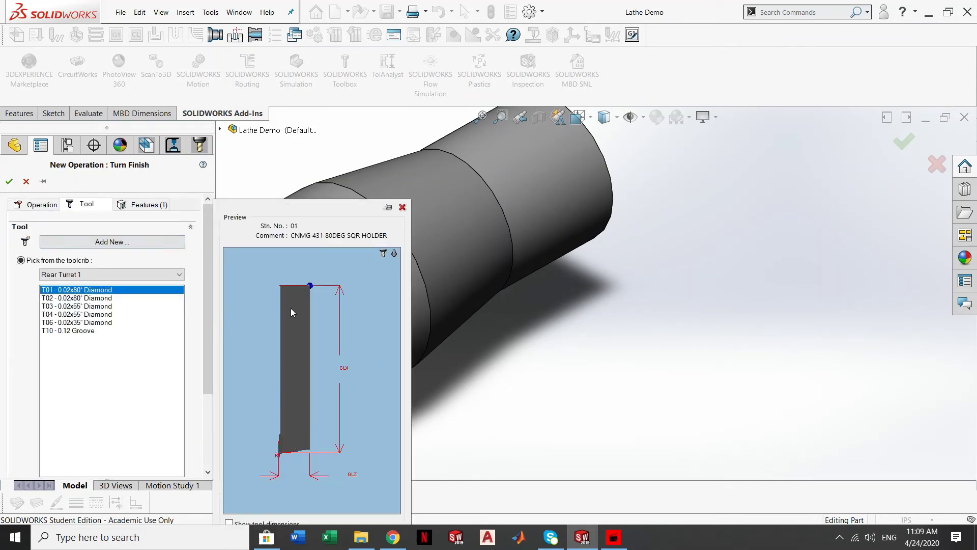
{"action": "left_click", "coordinate": [130, 205]}
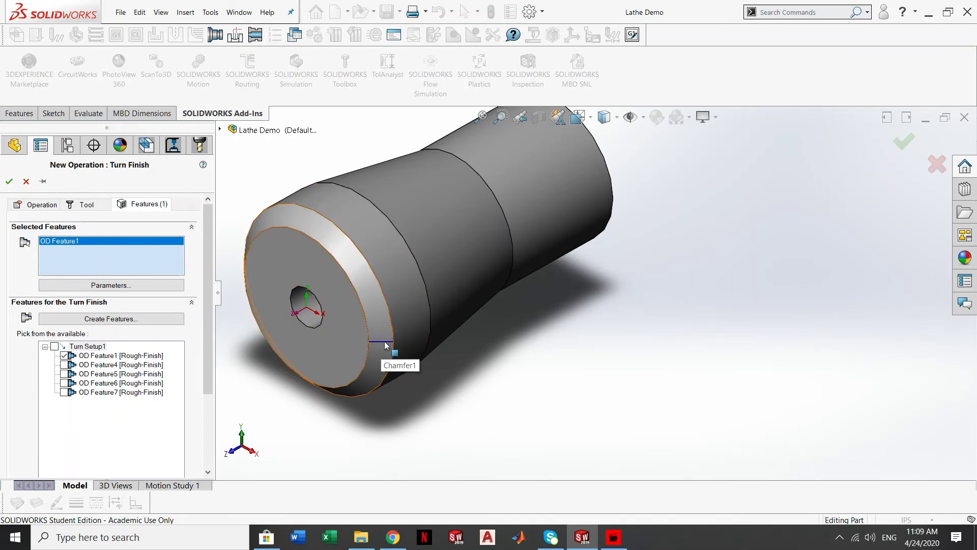
{"action": "left_click", "coordinate": [26, 181]}
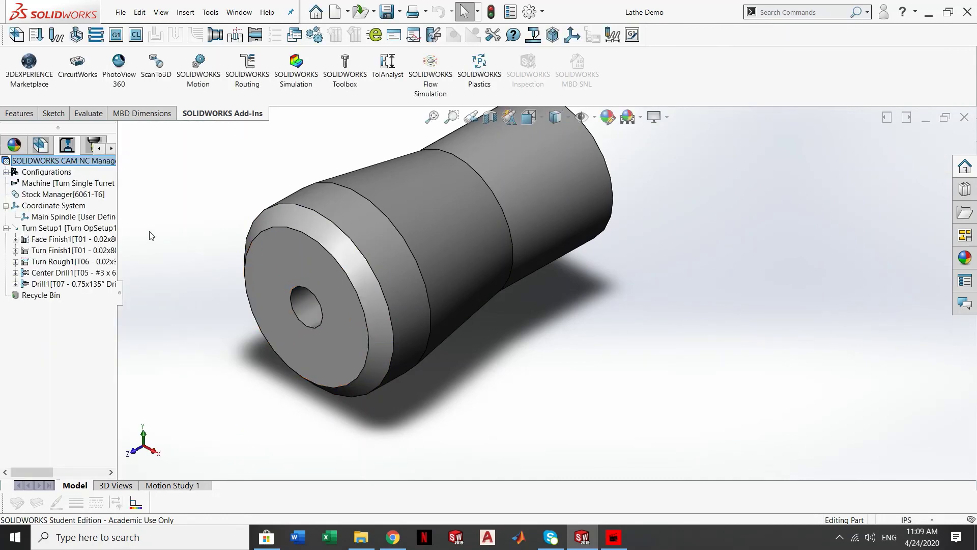
- Examine the Turn Rough1 toolpath along the tapered and reduced-diameter sections, from the side and from the end face
{"action": "left_click", "coordinate": [64, 263]}
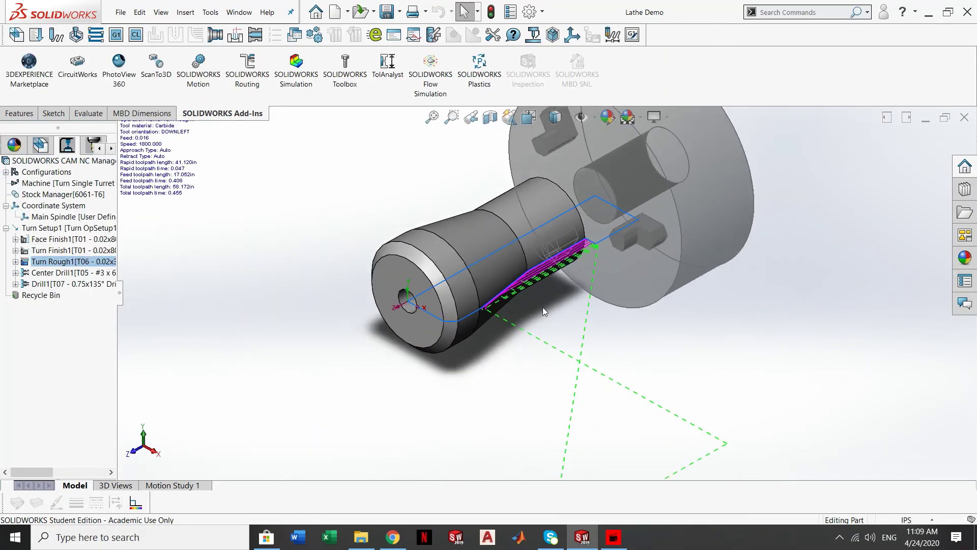
{"action": "scroll", "coordinate": [547, 292], "scroll_direction": "up", "scroll_amount": 3}
{"action": "middle_click_drag", "start_coordinate": [547, 292], "coordinate": [509, 310]}
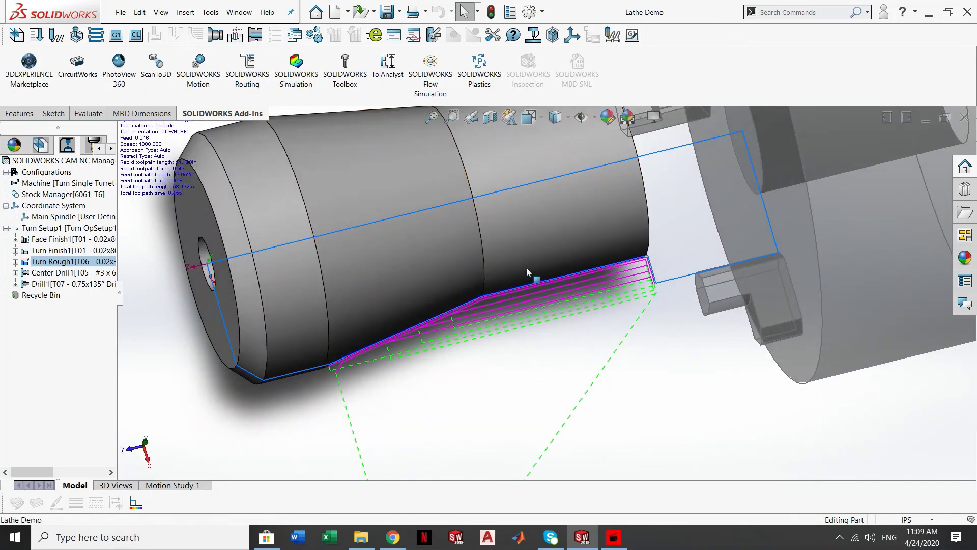
{"action": "scroll", "coordinate": [440, 291], "scroll_direction": "down", "scroll_amount": 3}
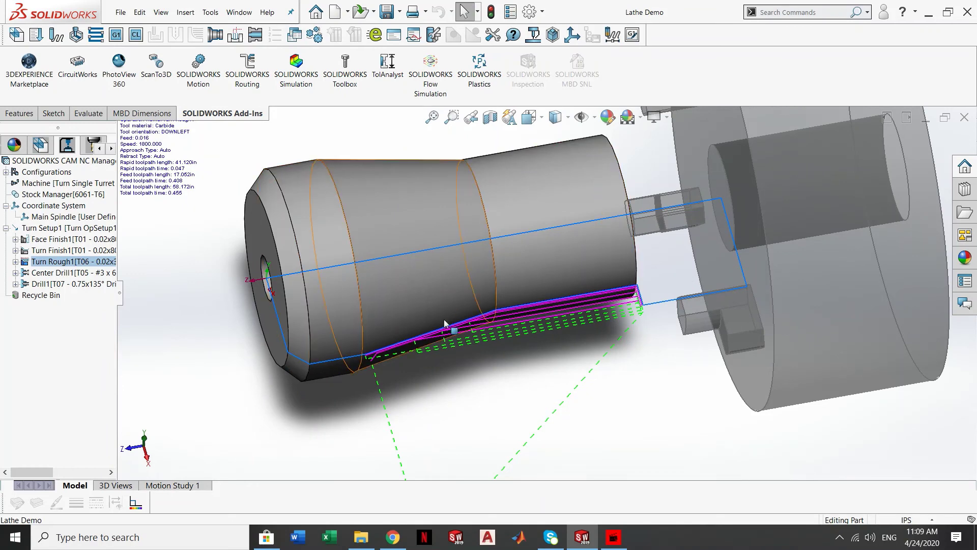
{"action": "scroll", "coordinate": [422, 386], "scroll_direction": "down", "scroll_amount": 4}
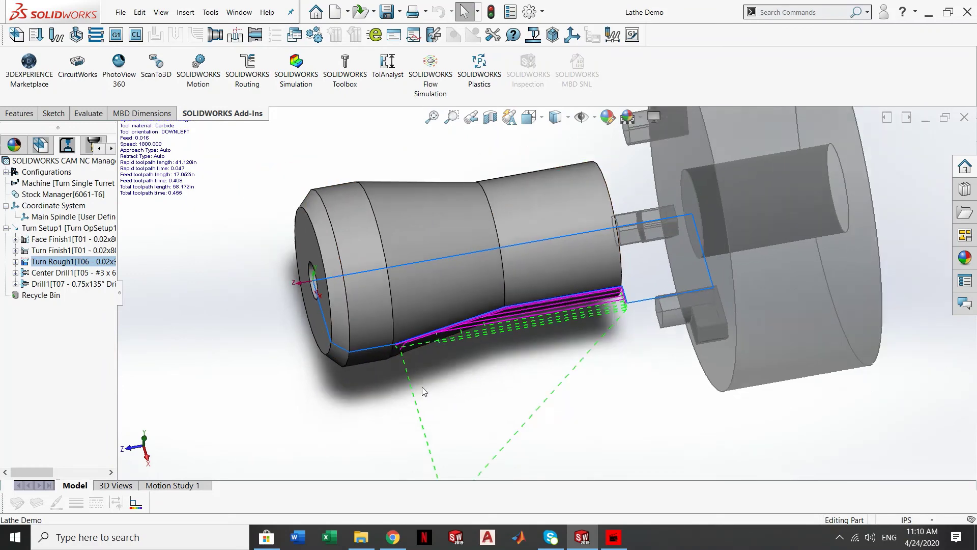
{"action": "scroll", "coordinate": [496, 329], "scroll_direction": "up", "scroll_amount": 5}
{"action": "scroll", "coordinate": [579, 211], "scroll_direction": "up", "scroll_amount": 3}
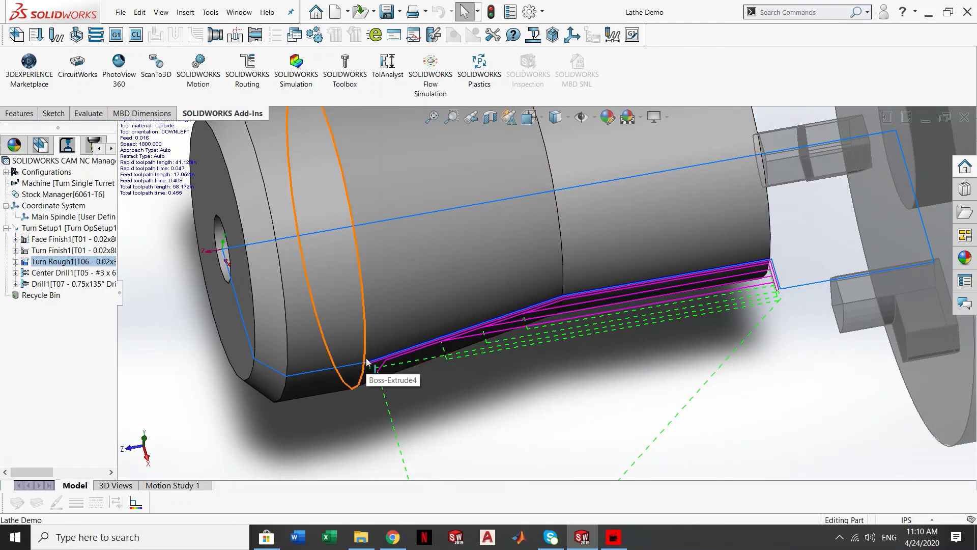
{"action": "scroll", "coordinate": [458, 341], "scroll_direction": "down", "scroll_amount": 2}
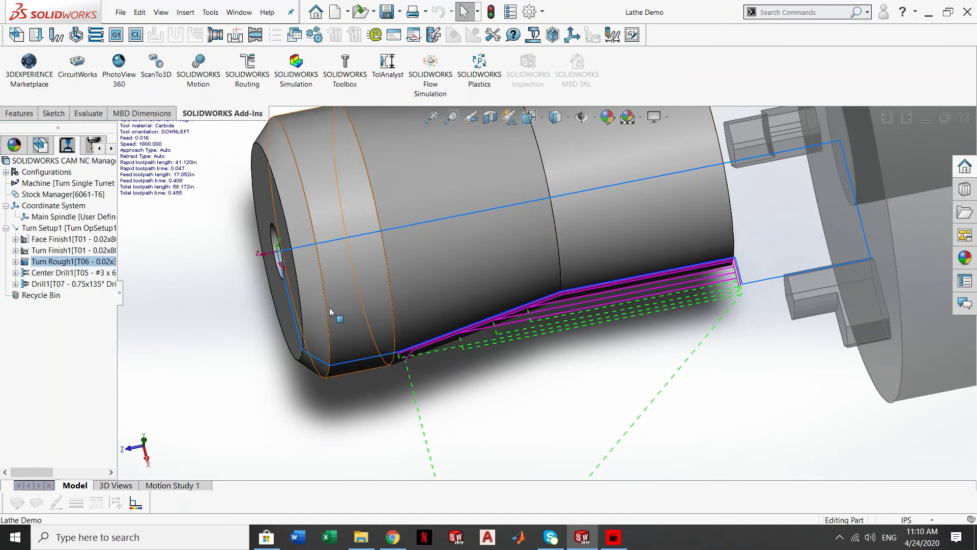
{"action": "left_click", "coordinate": [72, 262]}
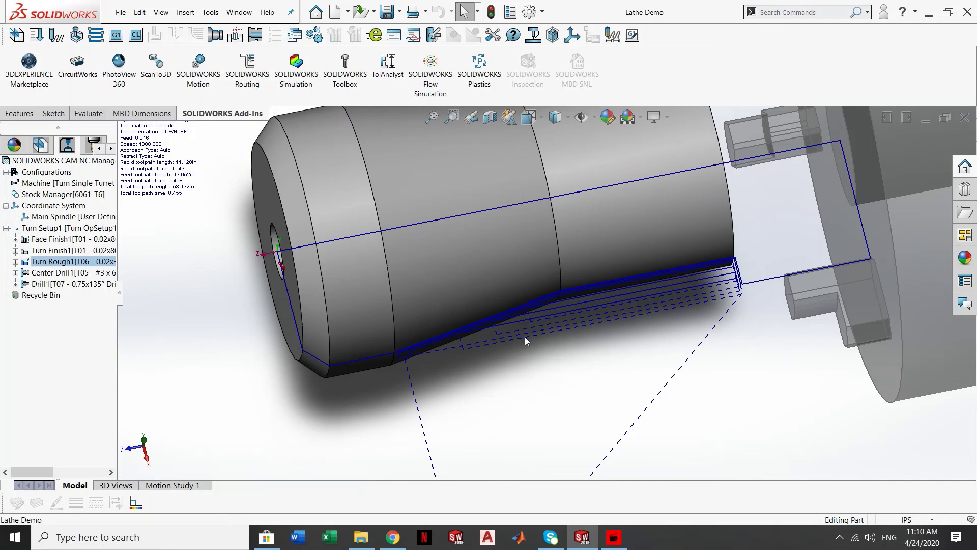
{"action": "middle_click_drag", "start_coordinate": [524, 337], "coordinate": [489, 295]}
{"action": "scroll", "coordinate": [387, 306], "scroll_direction": "up", "scroll_amount": 2}
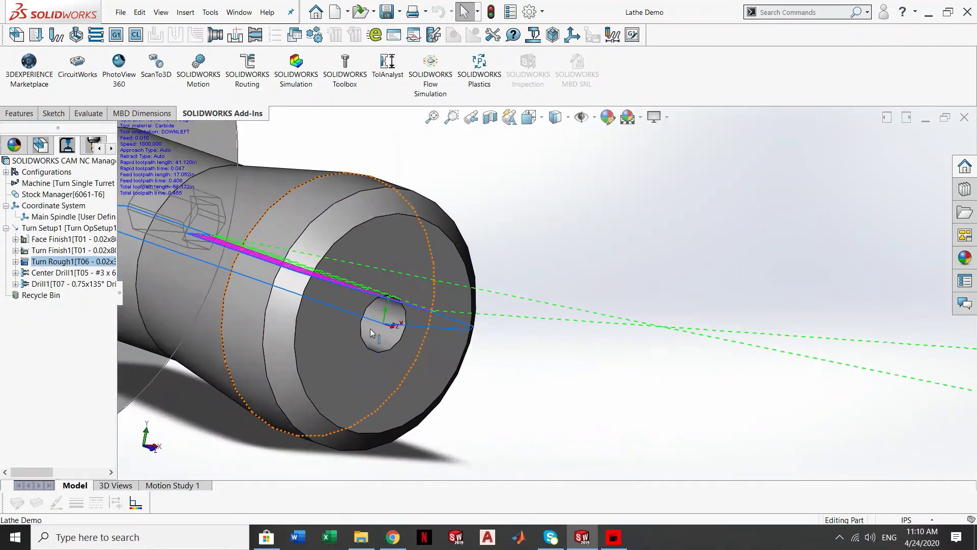
{"action": "middle_click_drag", "start_coordinate": [371, 328], "coordinate": [377, 347]}
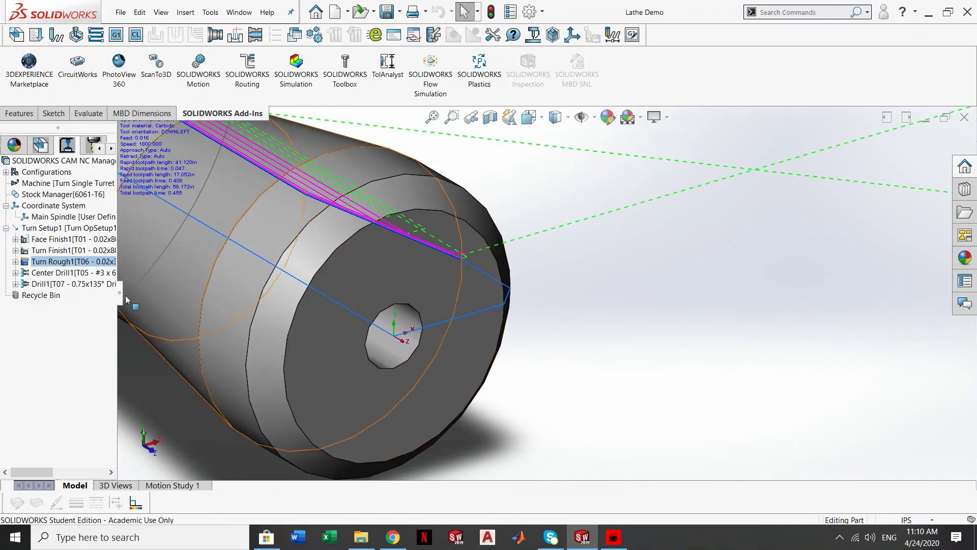
- Examine the Center Drill1 toolpath at the hole in the part's end face
{"action": "left_click", "coordinate": [61, 272]}
{"action": "scroll", "coordinate": [561, 332], "scroll_direction": "up", "scroll_amount": 3}
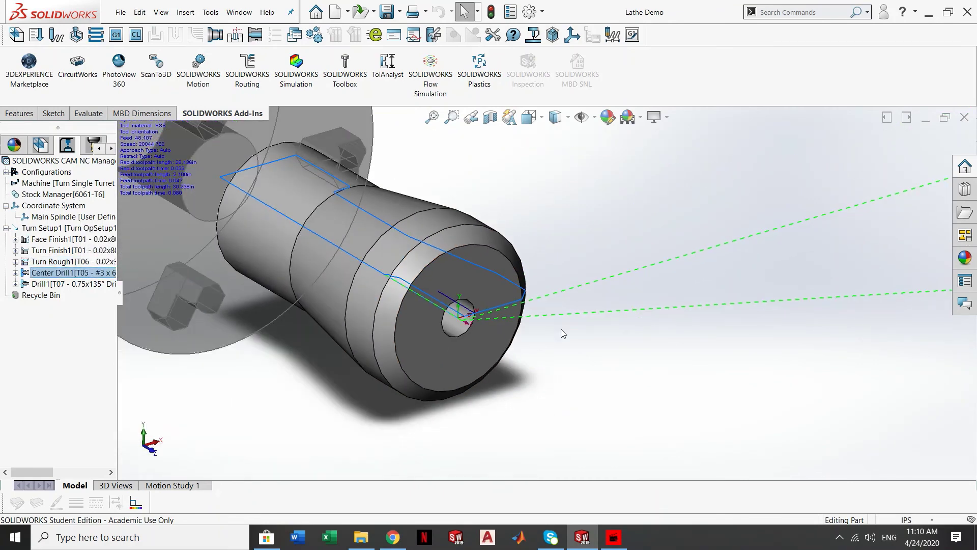
{"action": "scroll", "coordinate": [432, 356], "scroll_direction": "down", "scroll_amount": 3}
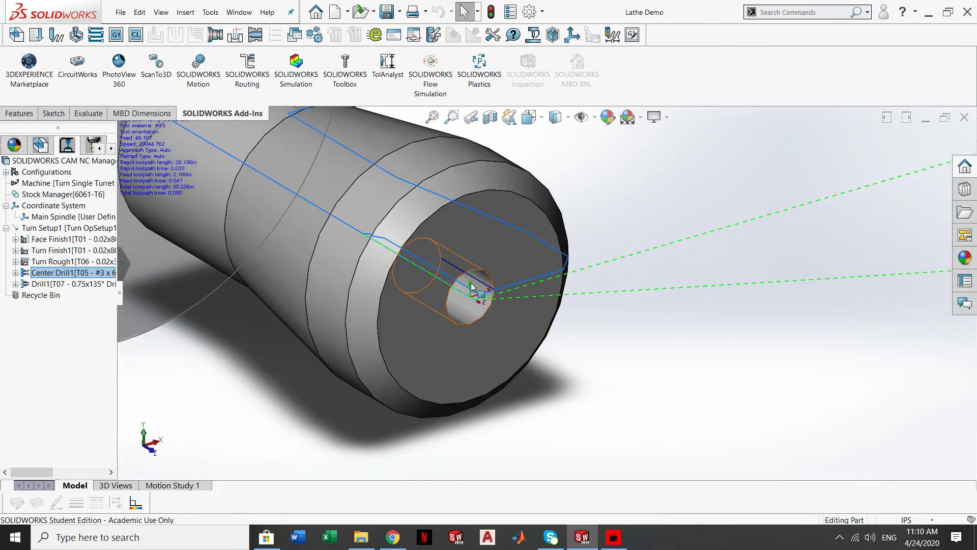
- Start a new Drill operation, select the T07 0.75x135° drill, and review the available ID features
{"action": "left_click", "coordinate": [256, 35]}
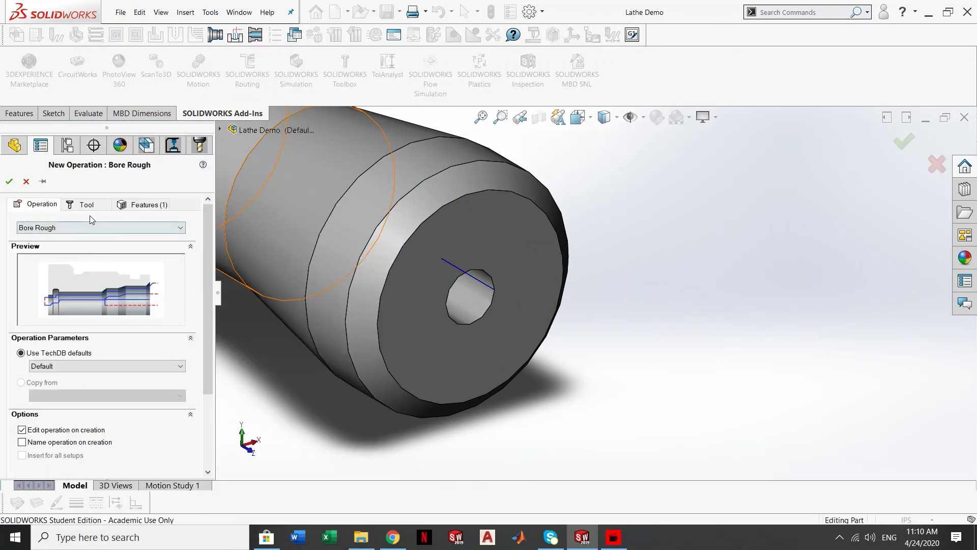
{"action": "left_click", "coordinate": [87, 228]}
{"action": "left_click", "coordinate": [76, 265]}
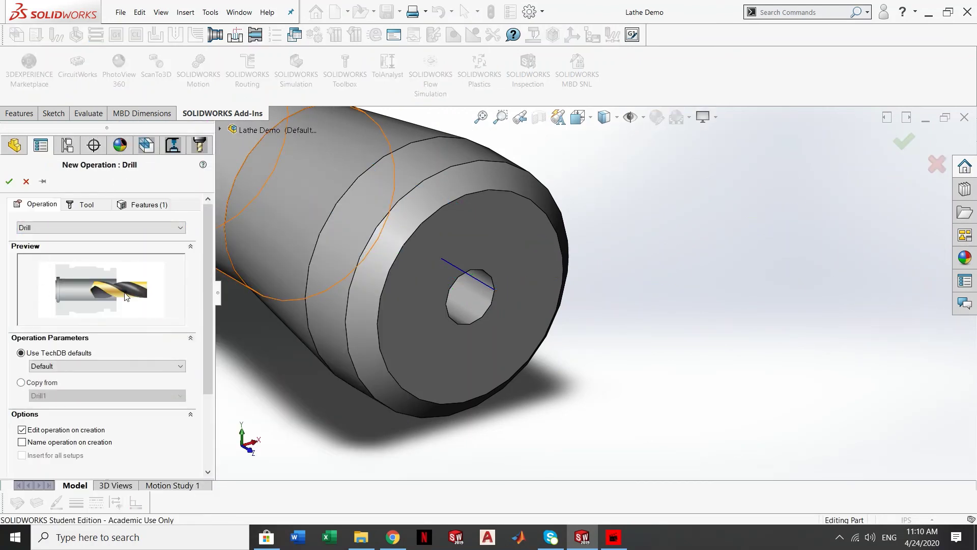
{"action": "left_click", "coordinate": [99, 206]}
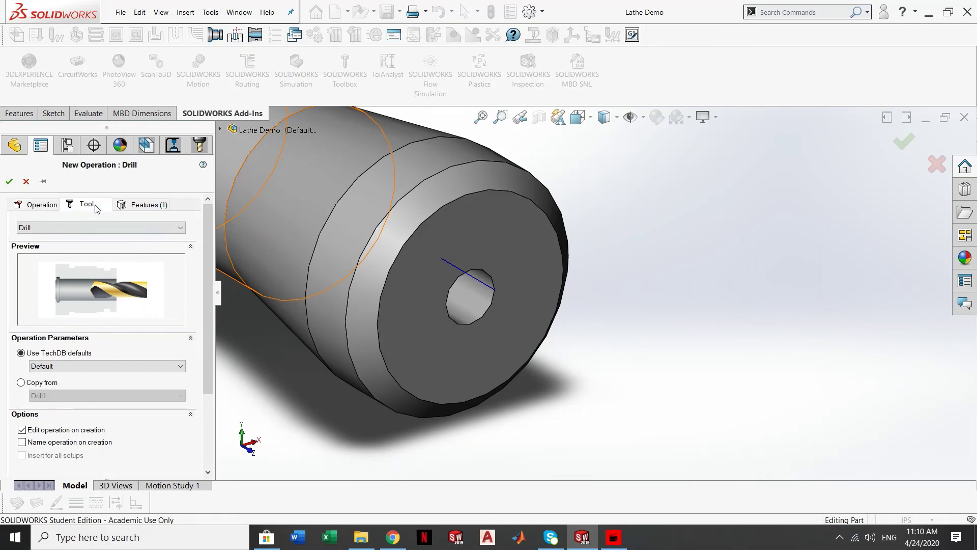
{"action": "left_click", "coordinate": [84, 298]}
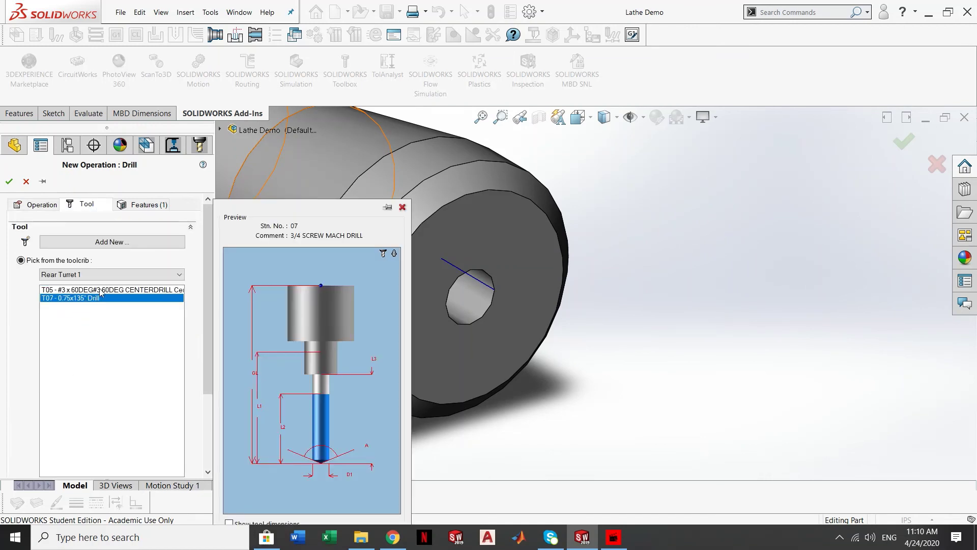
{"action": "left_click", "coordinate": [142, 205]}
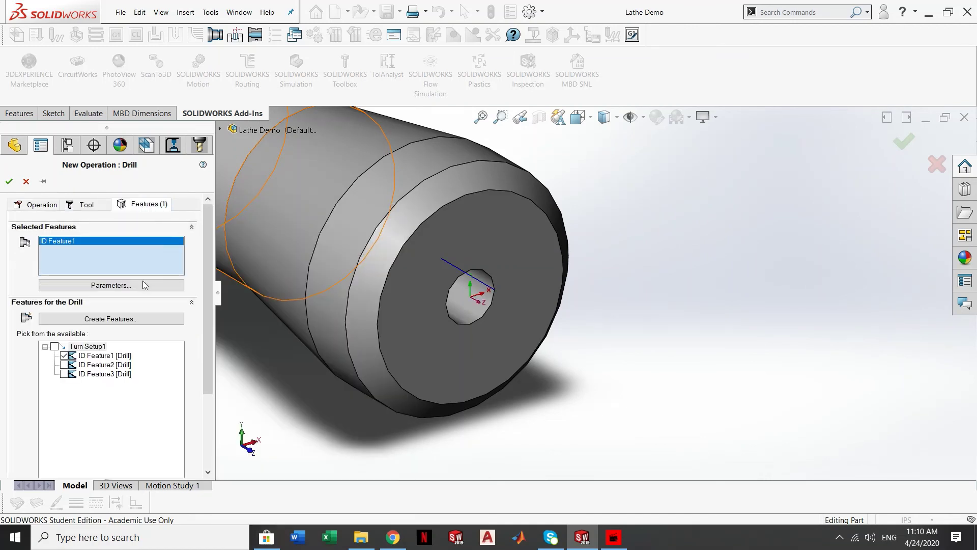
- Start a new ID drill feature from the end-face hole, inspect the selected bore, and cancel both the feature and the operation
{"action": "left_click", "coordinate": [109, 318]}
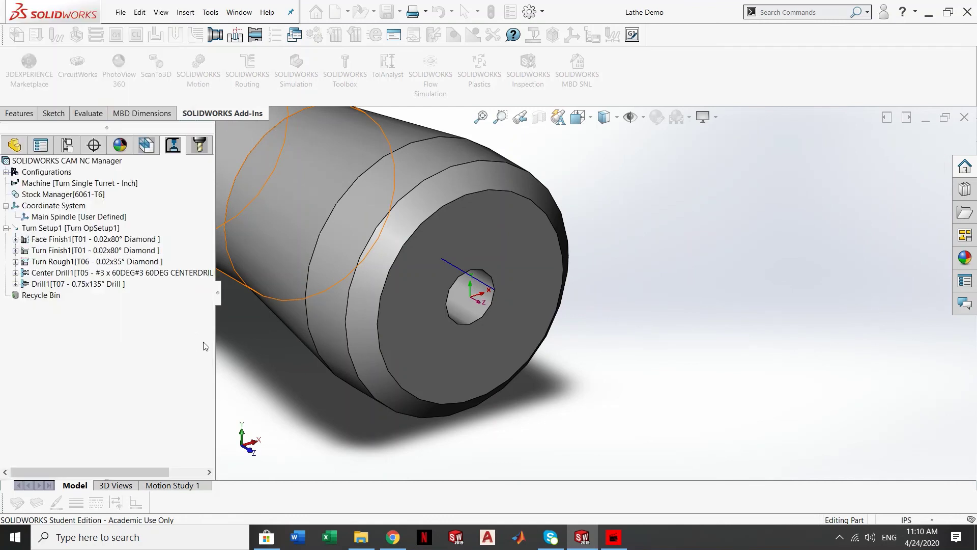
{"action": "left_click", "coordinate": [459, 300]}
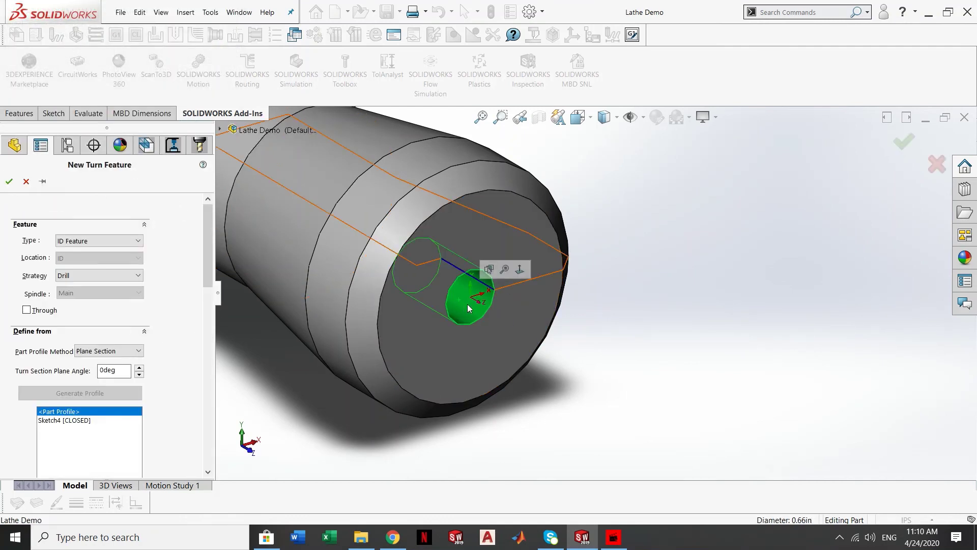
{"action": "scroll", "coordinate": [458, 290], "scroll_direction": "down", "scroll_amount": 2}
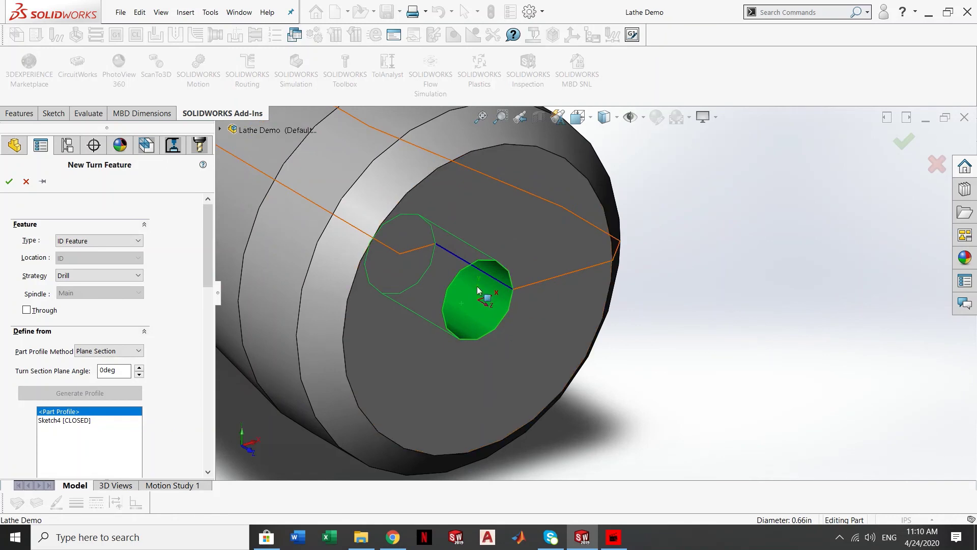
{"action": "middle_click_drag", "start_coordinate": [483, 274], "coordinate": [512, 312]}
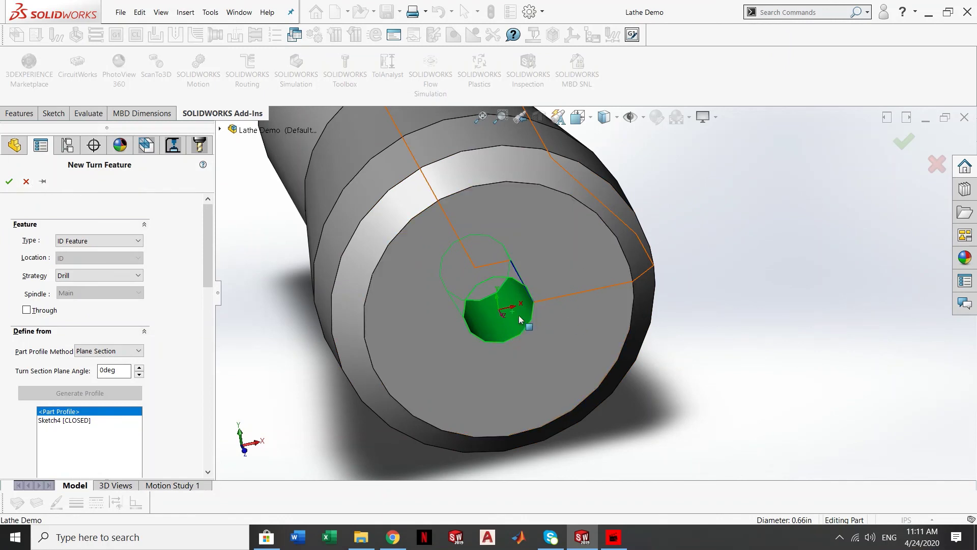
{"action": "left_click", "coordinate": [26, 182]}
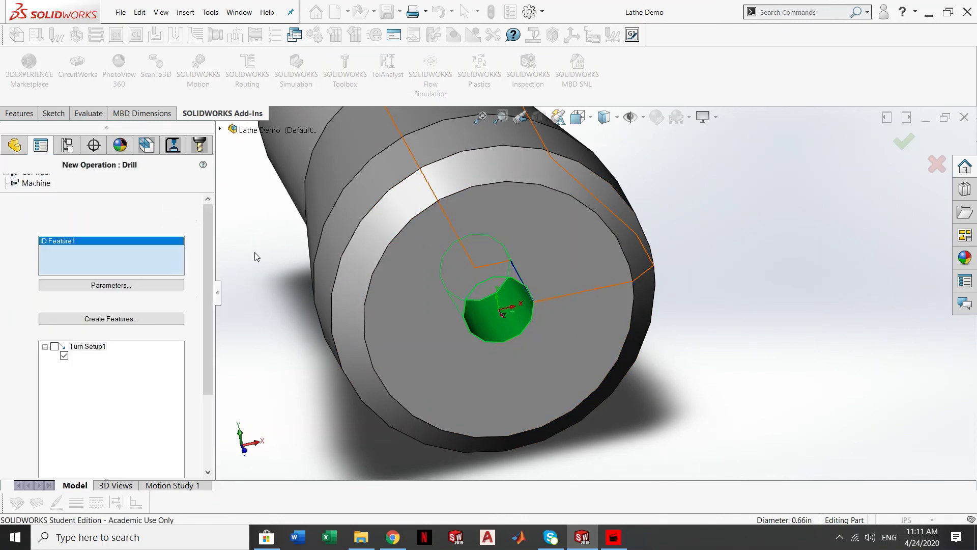
{"action": "left_click", "coordinate": [26, 182]}
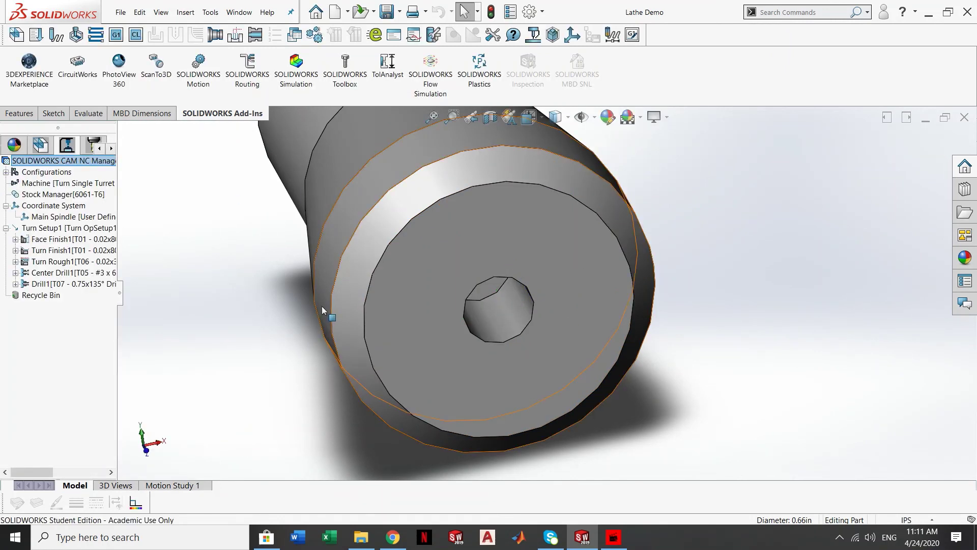
- Display the toolpaths of Center Drill1 and Drill1 for comparison at the end-face hole
{"action": "left_click", "coordinate": [51, 277]}
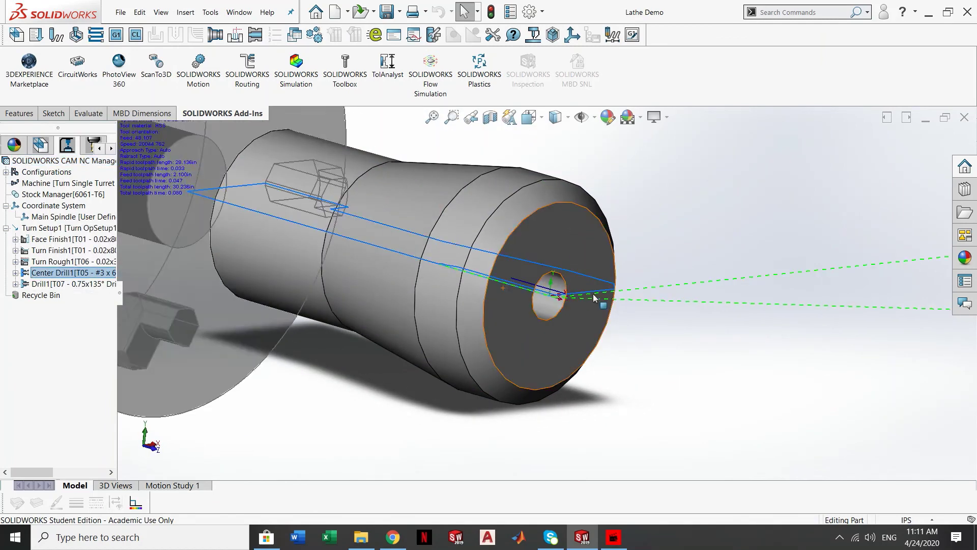
{"action": "left_click", "coordinate": [75, 285]}
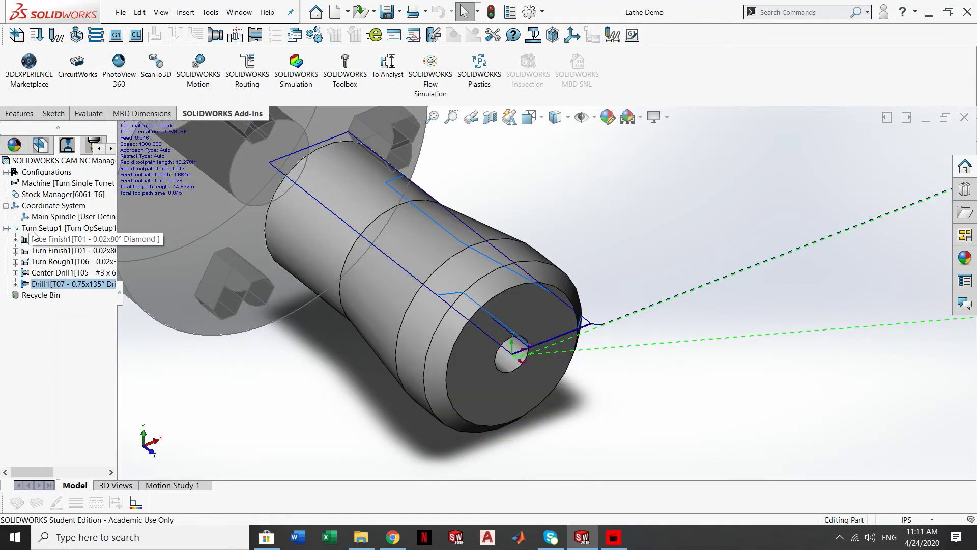
- Simulate all toolpaths of Turn Setup1 through to the end, viewing the chuck and part from the side, and close the simulation
{"action": "left_click", "coordinate": [102, 227]}
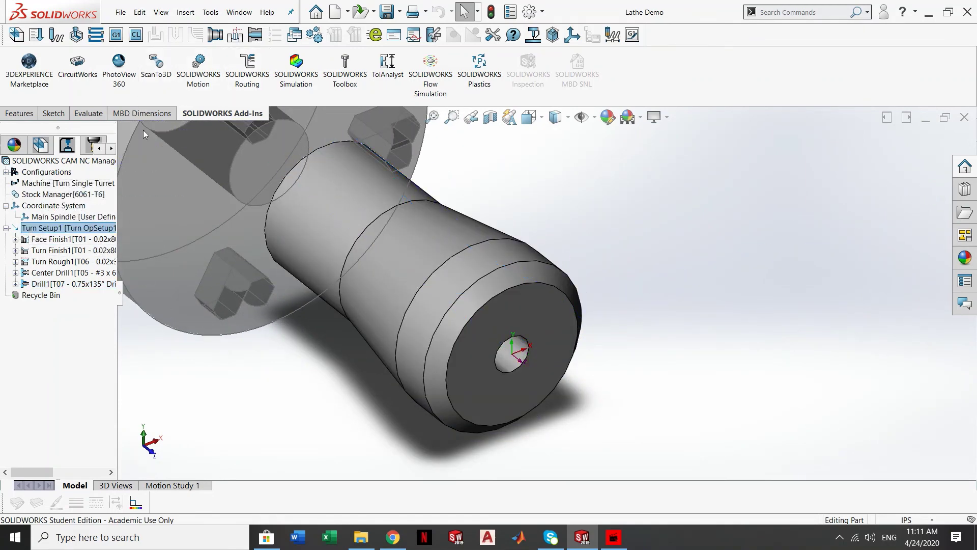
{"action": "mouse_move", "coordinate": [58, 241]}
{"action": "mouse_move", "coordinate": [55, 286]}
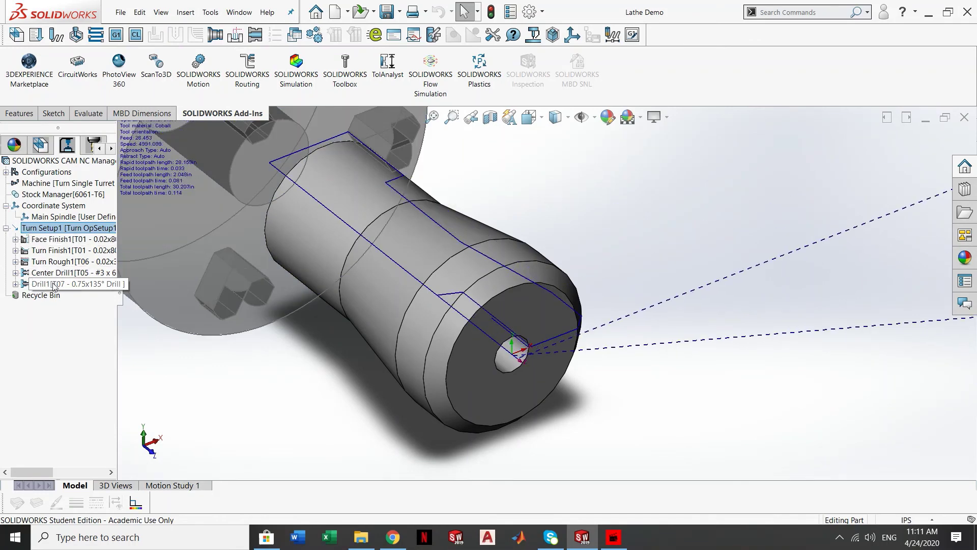
{"action": "left_click", "coordinate": [61, 228]}
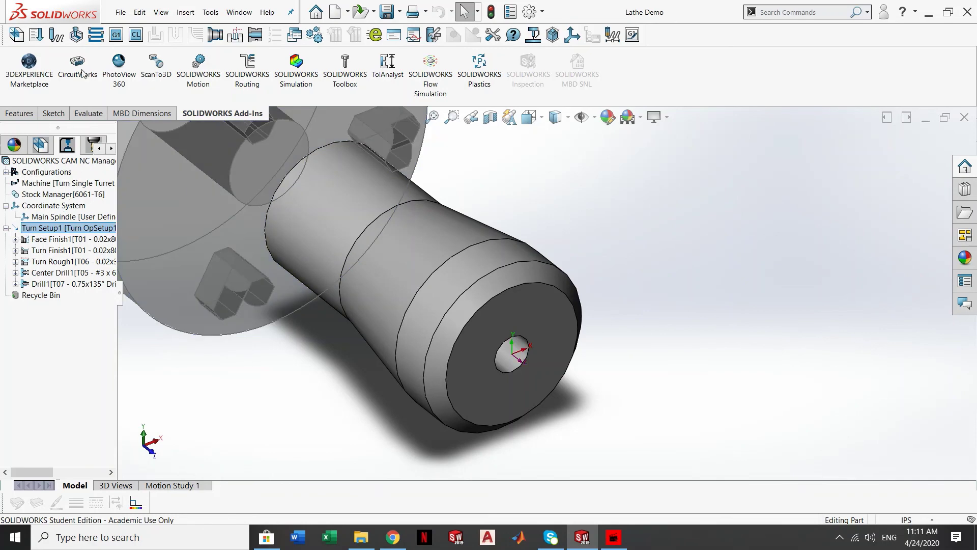
{"action": "left_click", "coordinate": [76, 35]}
{"action": "mouse_move", "coordinate": [81, 284]}
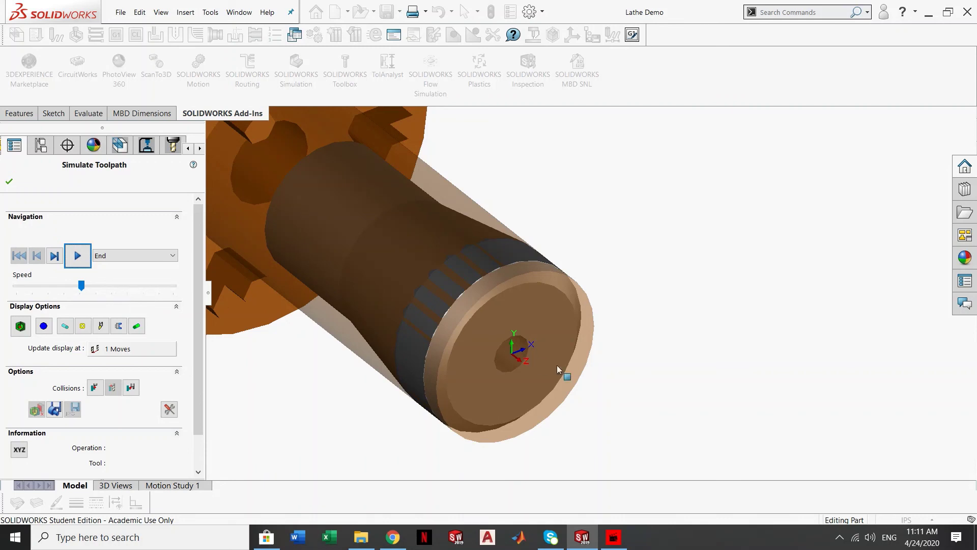
{"action": "middle_click_drag", "start_coordinate": [516, 348], "coordinate": [526, 288]}
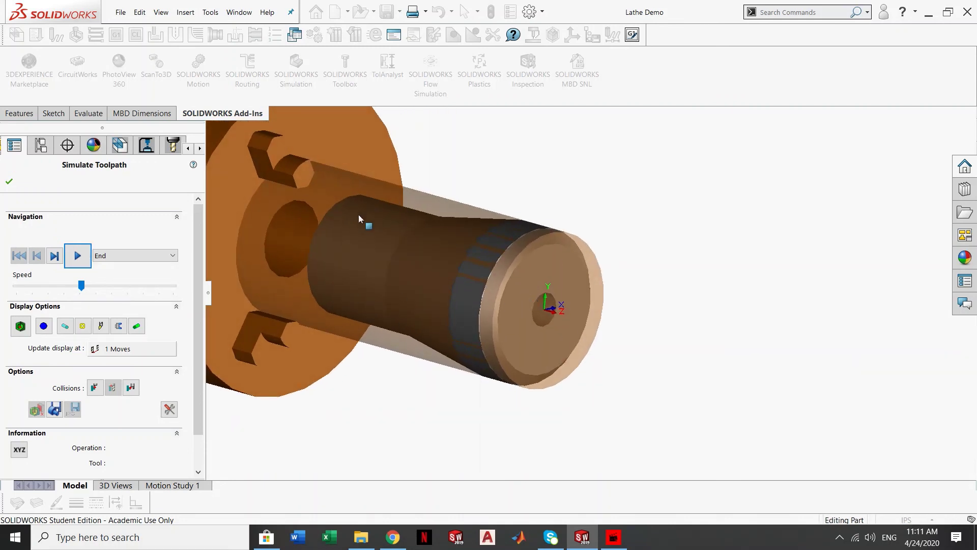
{"action": "left_click", "coordinate": [80, 258]}
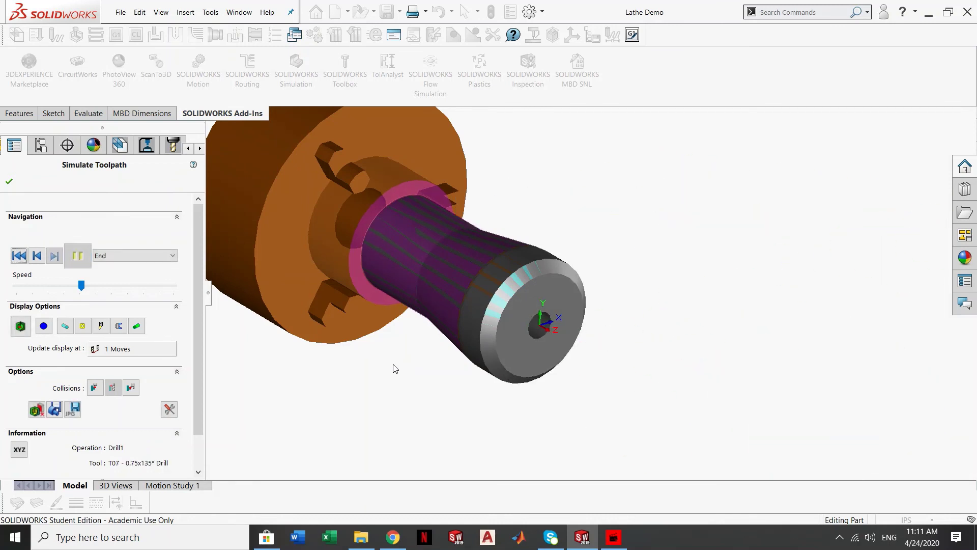
{"action": "left_click", "coordinate": [8, 181]}
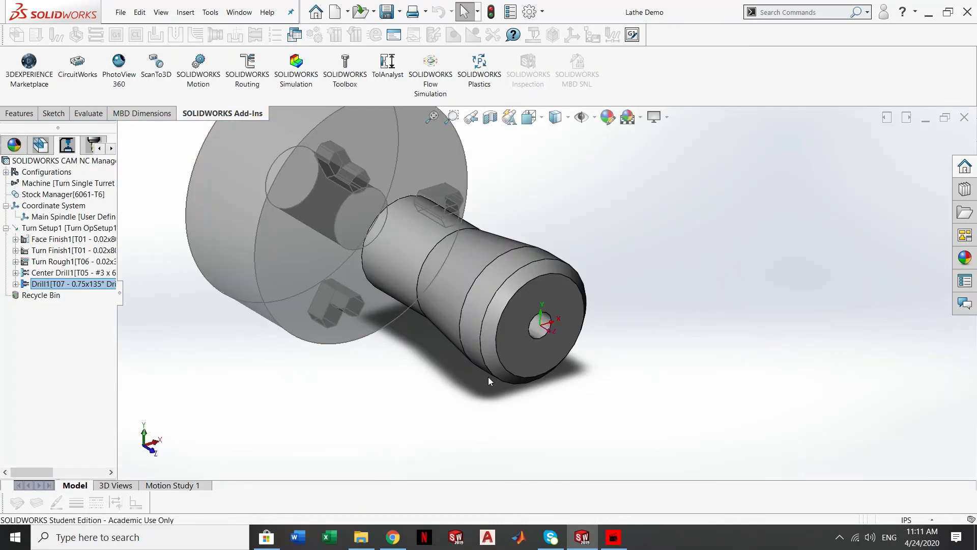
{"action": "middle_click_drag", "start_coordinate": [562, 340], "coordinate": [579, 377]}
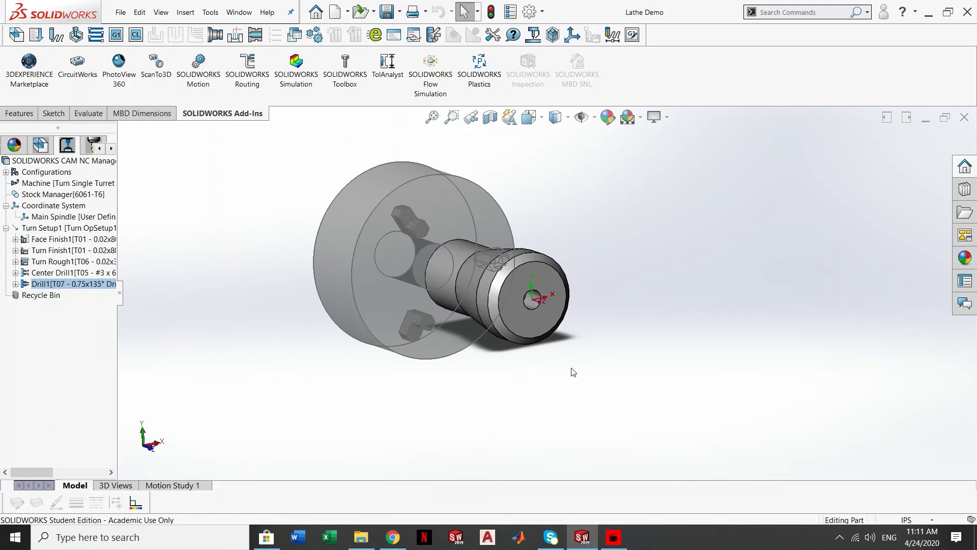
{"action": "middle_click_drag", "start_coordinate": [563, 352], "coordinate": [572, 378]}
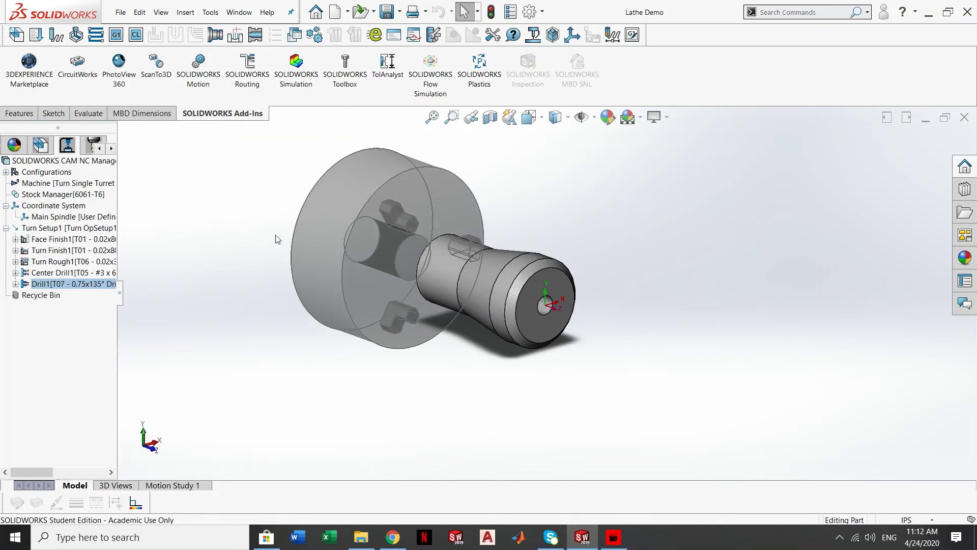